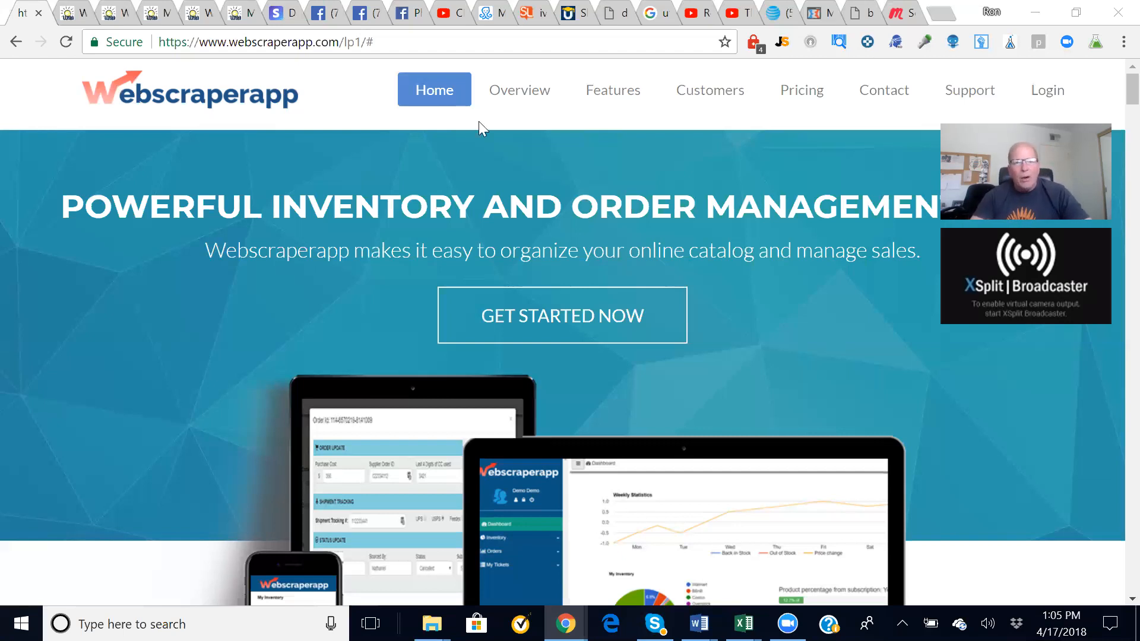
- Reload the landing page and scroll to the customer testimonials with three Amazon seller video reviews
key(ctrl+l)
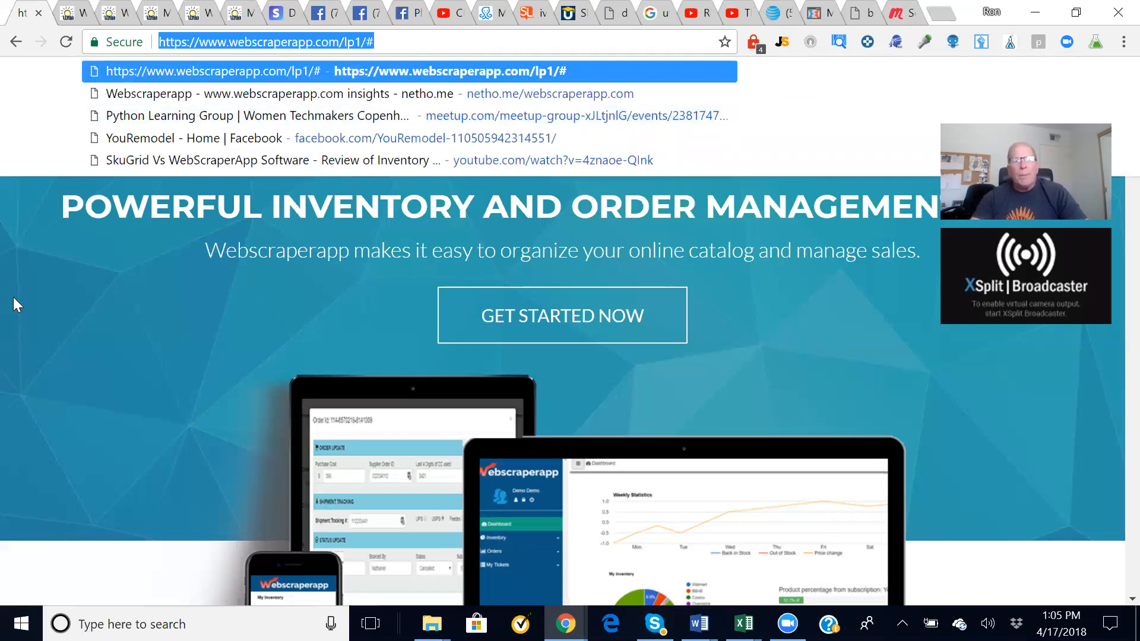
key(Return)
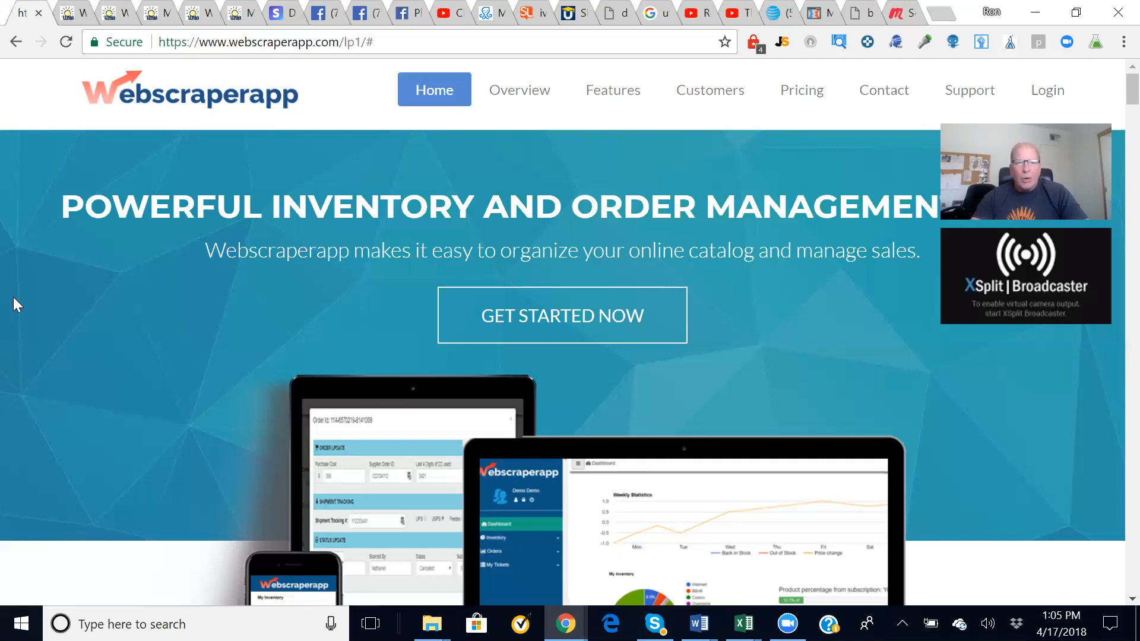
scroll(13, 297, down, 15)
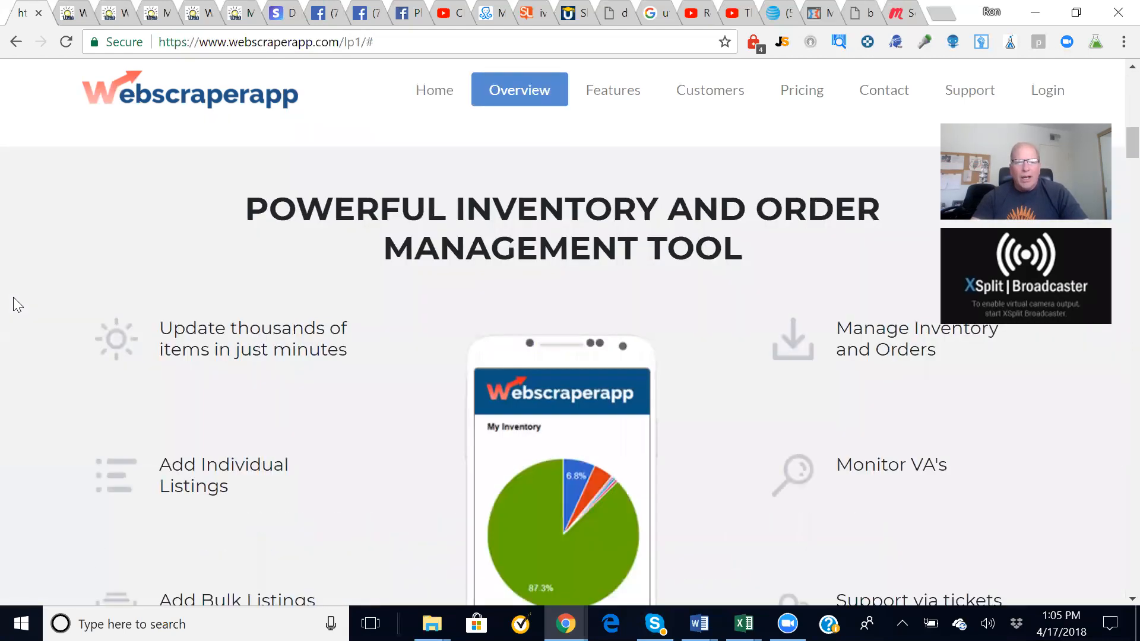
scroll(13, 305, down, 12)
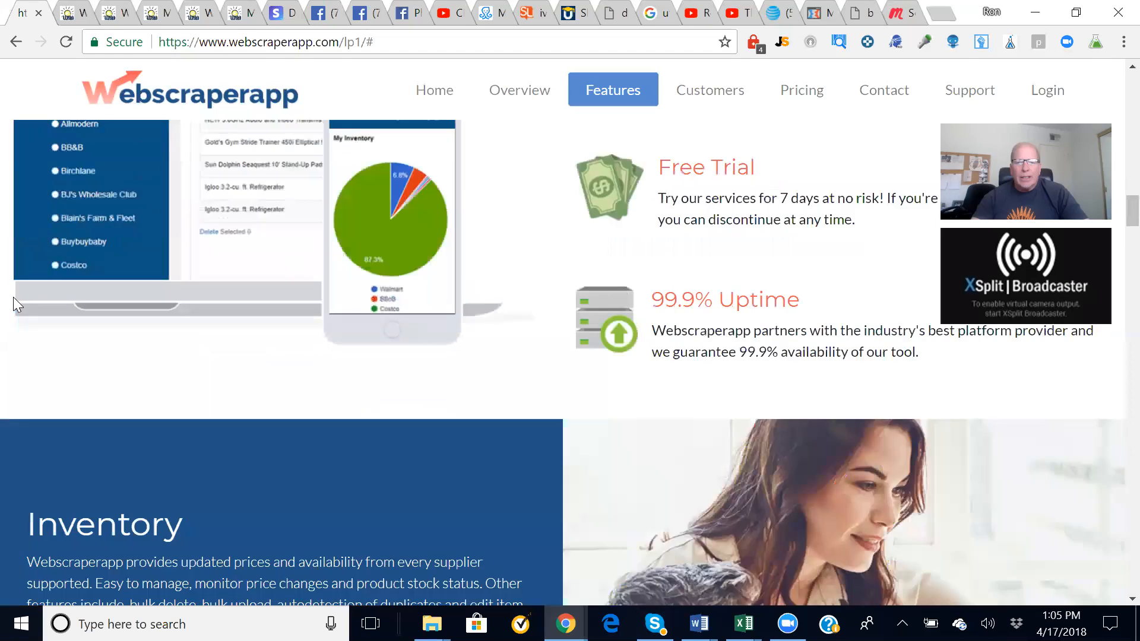
scroll(16, 304, down, 12)
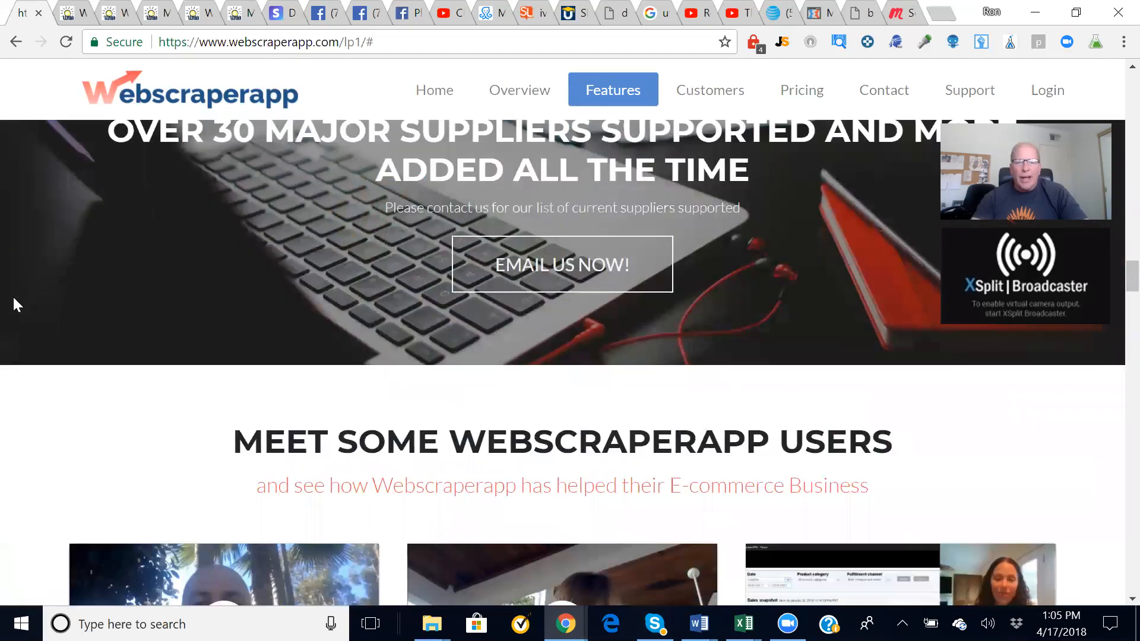
scroll(18, 304, up, 2)
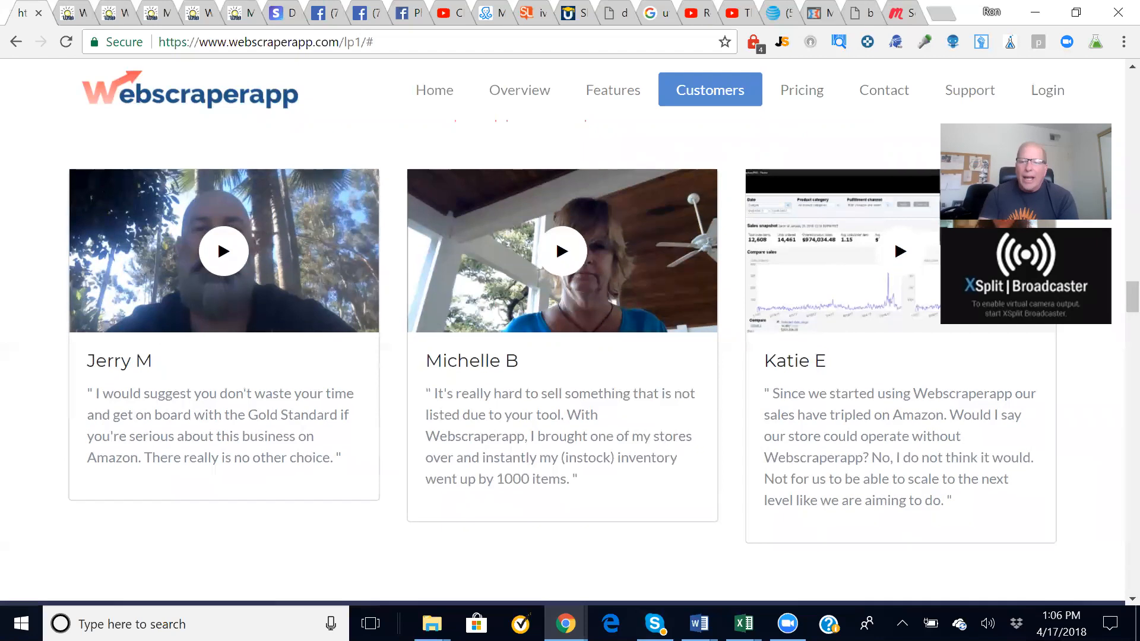
- Scroll past comparison and features to the pricing cards: $59, $119 and $199 monthly
scroll(789, 442, down, 1)
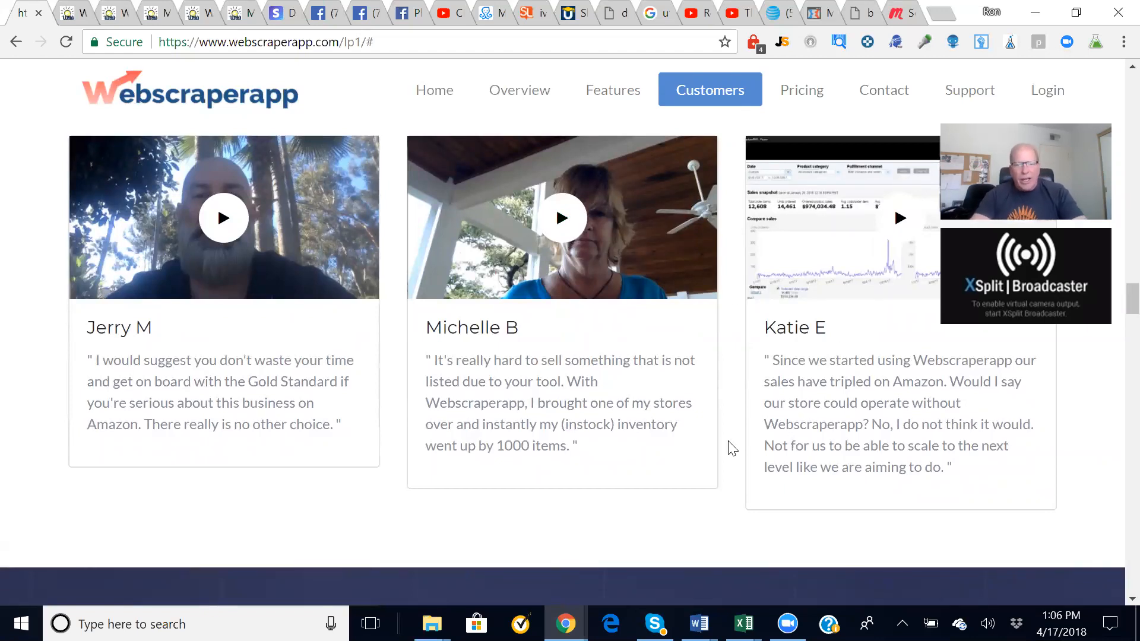
scroll(732, 448, down, 8)
scroll(730, 448, down, 15)
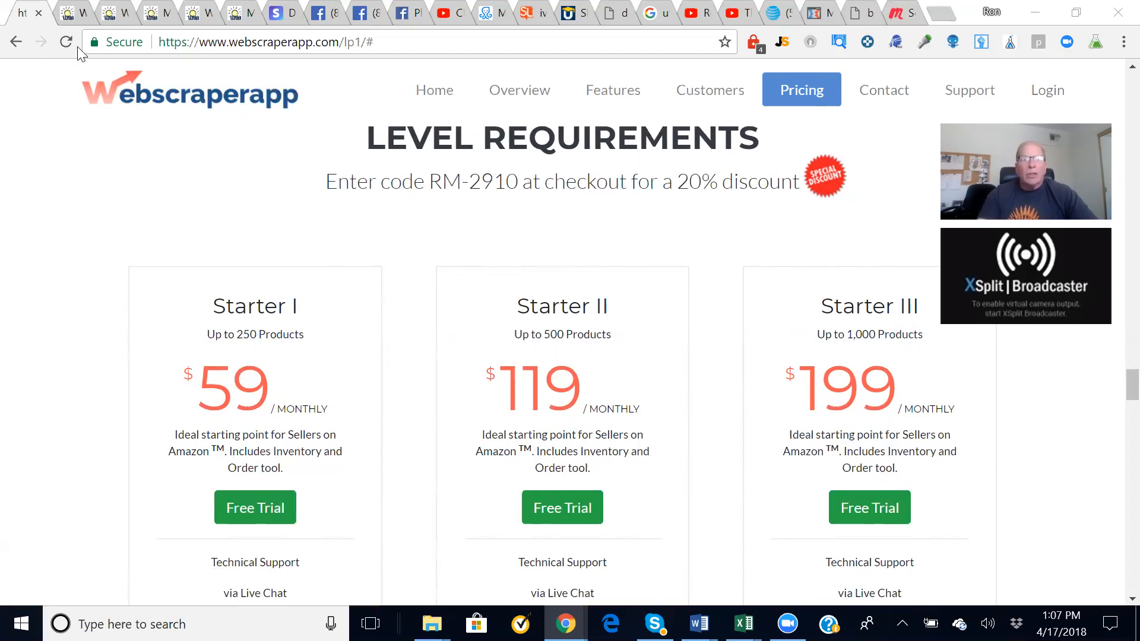
- Open the Support area and bring its login page to the front
click(970, 95)
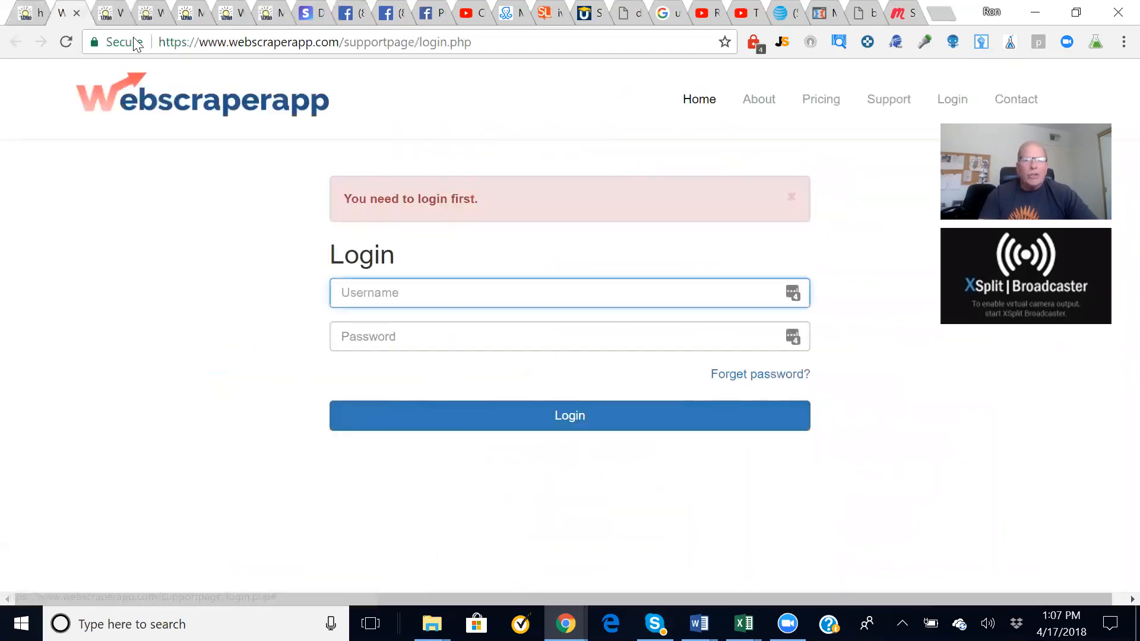
click(106, 24)
drag(106, 24, 143, 24)
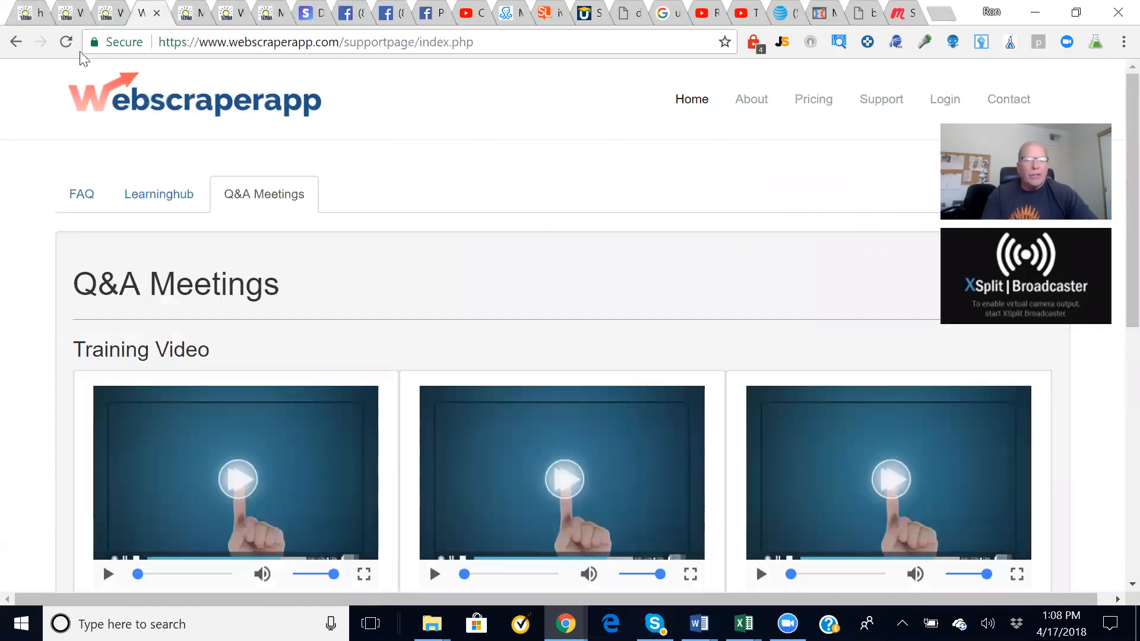
click(105, 23)
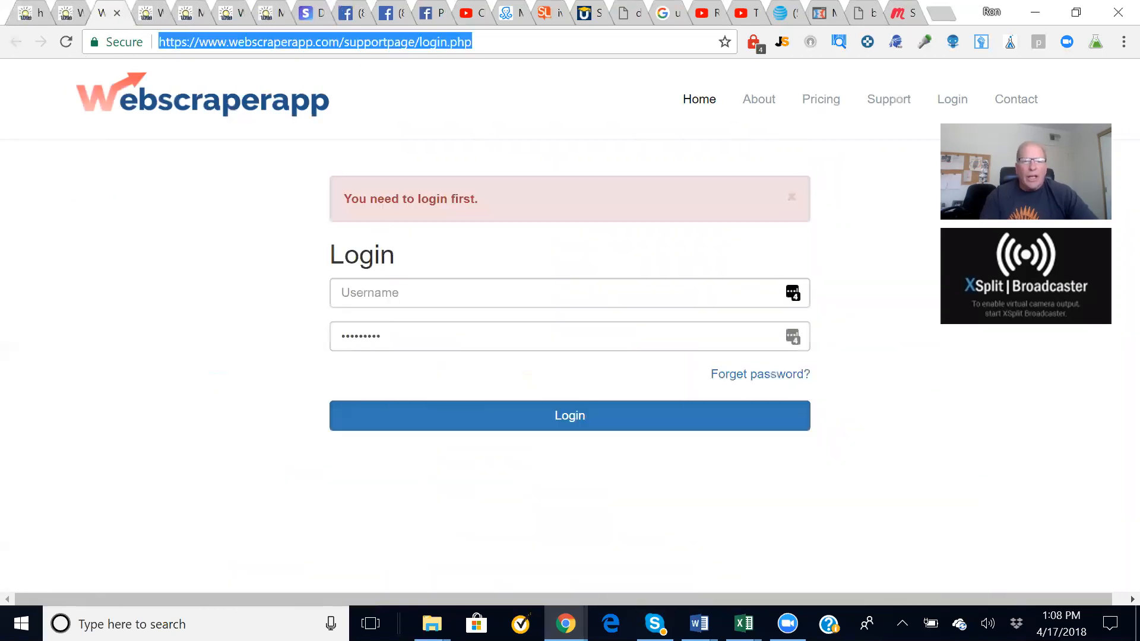
- Fill the username from the saved account credentials and log in to support
click(775, 293)
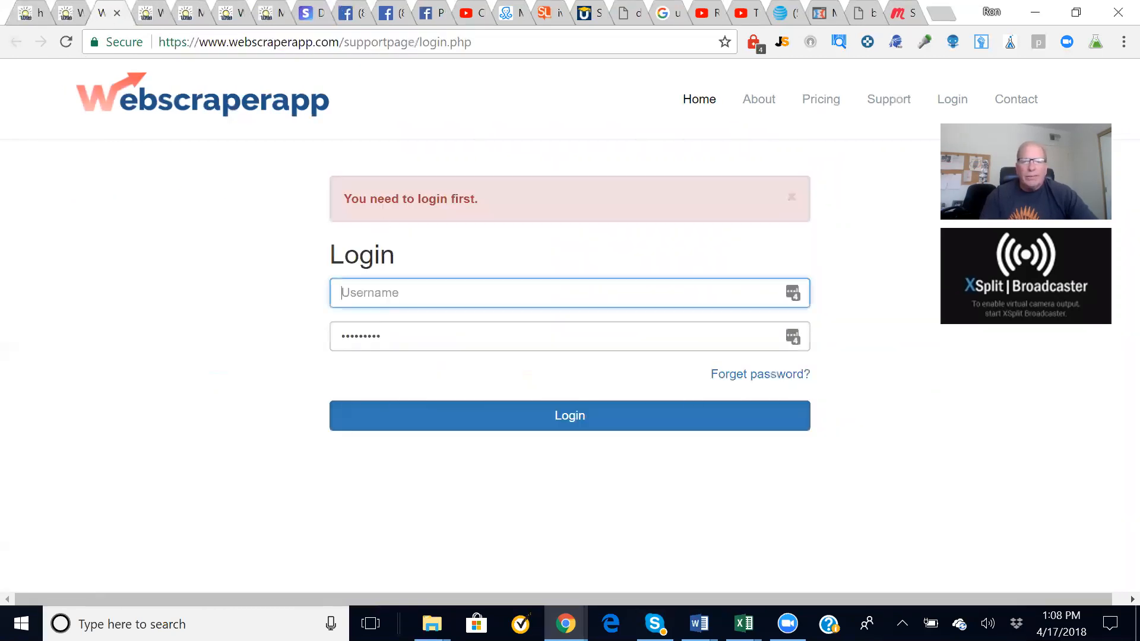
click(794, 299)
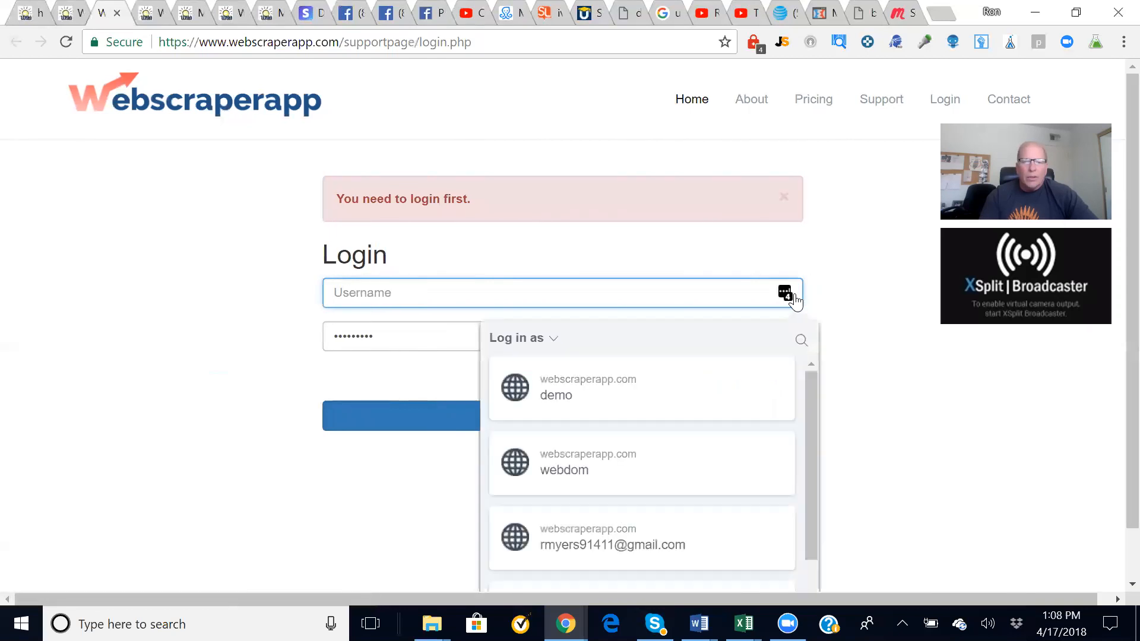
click(557, 571)
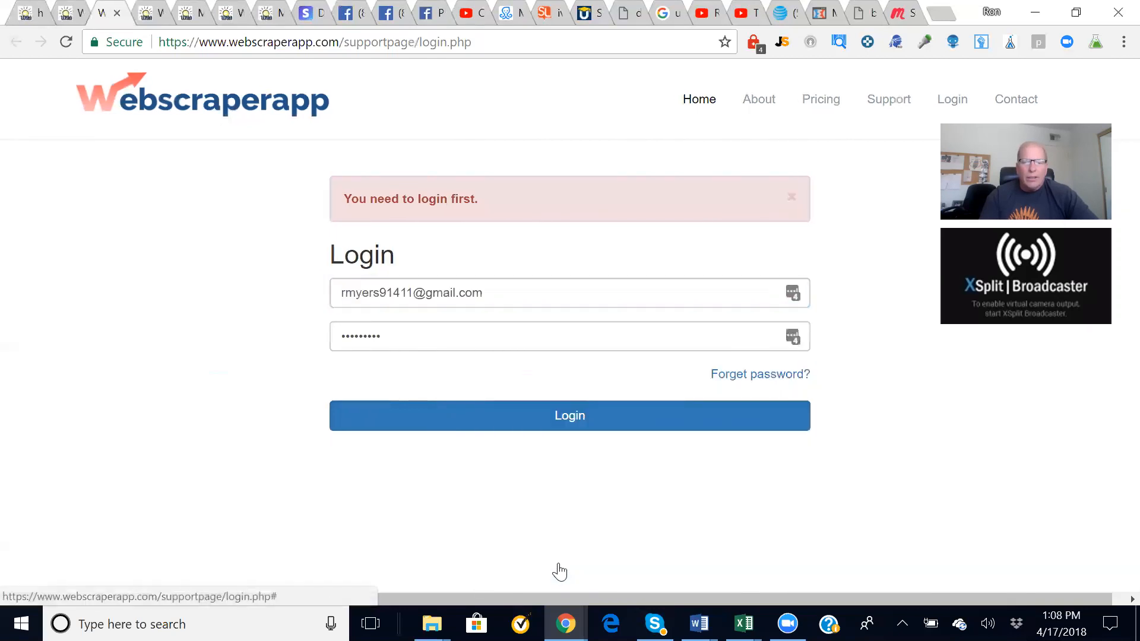
click(525, 420)
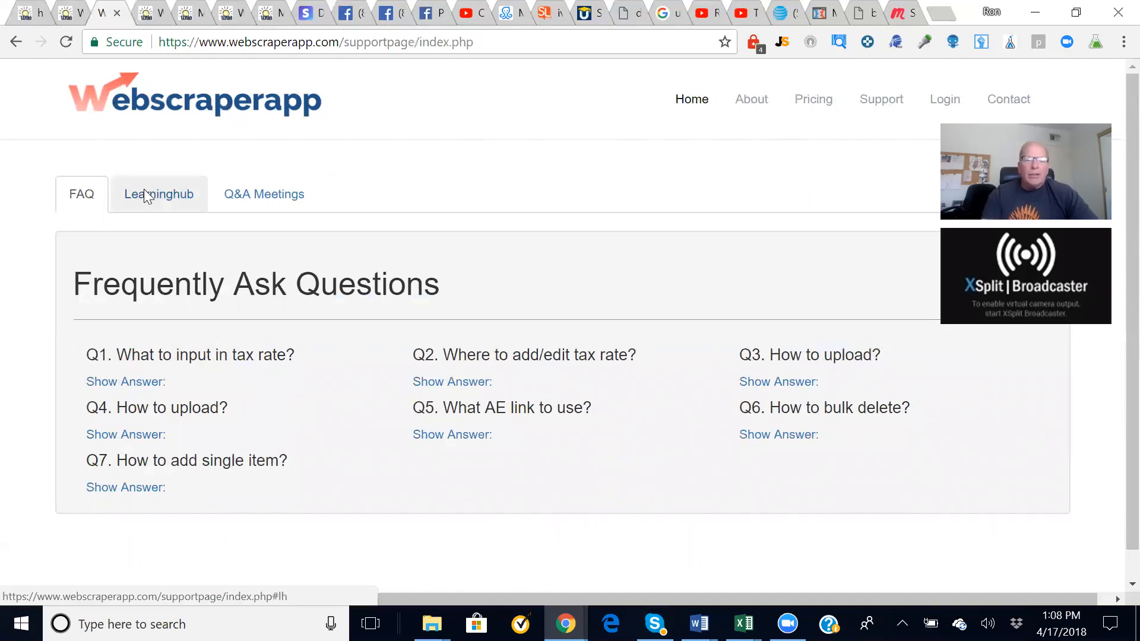
- Browse the six Learning Hub video tutorials, from Create Account Tutorial to supplier setup, then return to top
click(144, 190)
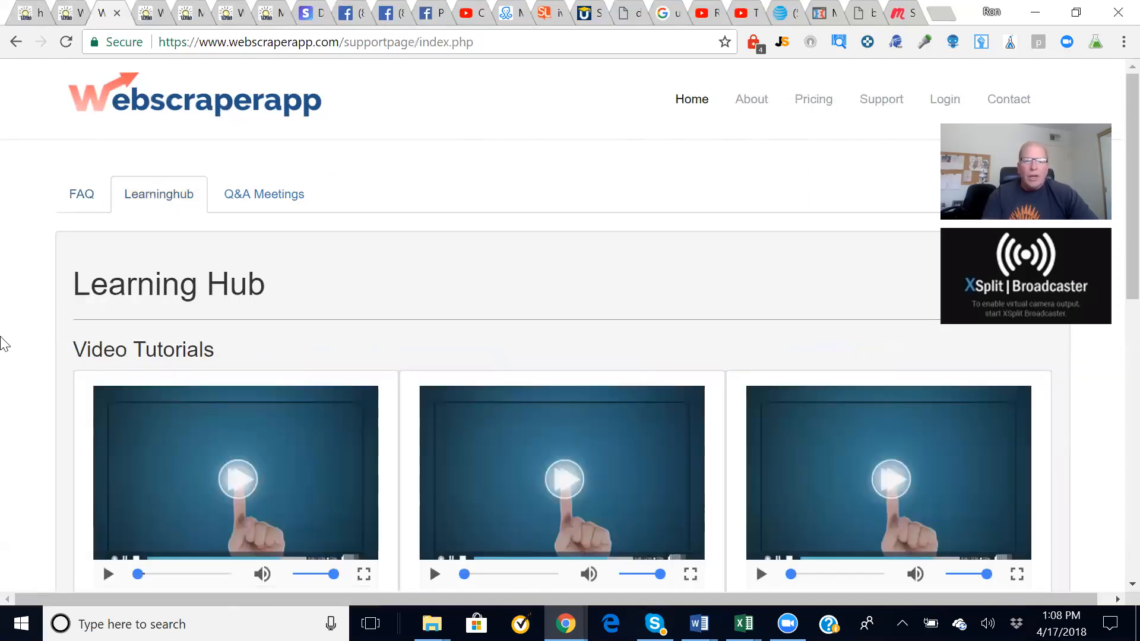
scroll(3, 343, down, 5)
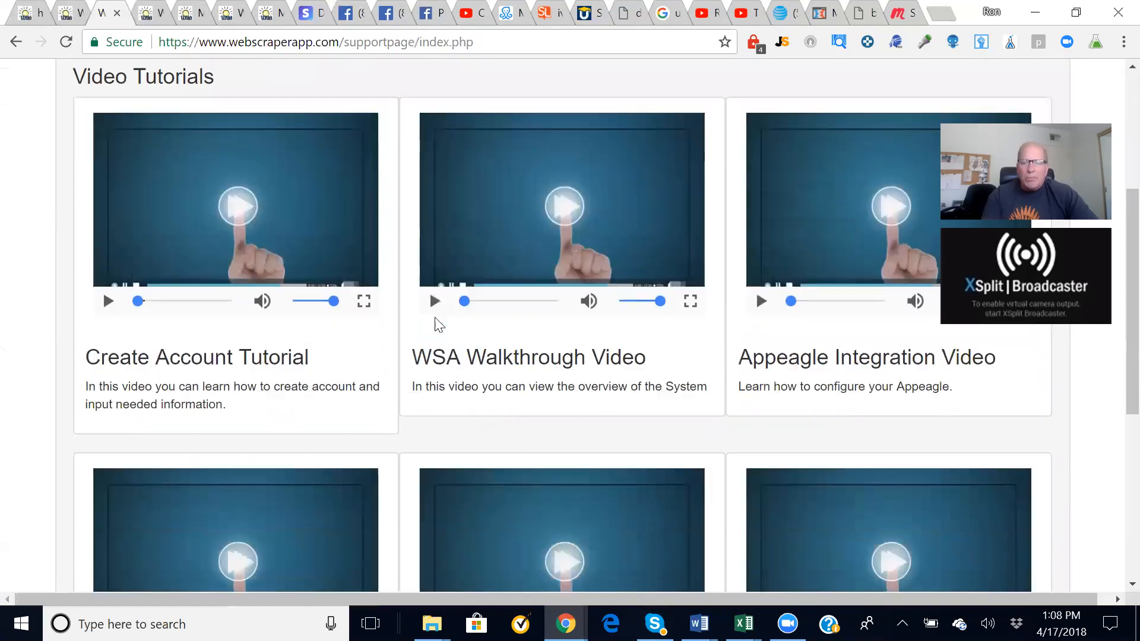
scroll(436, 324, down, 6)
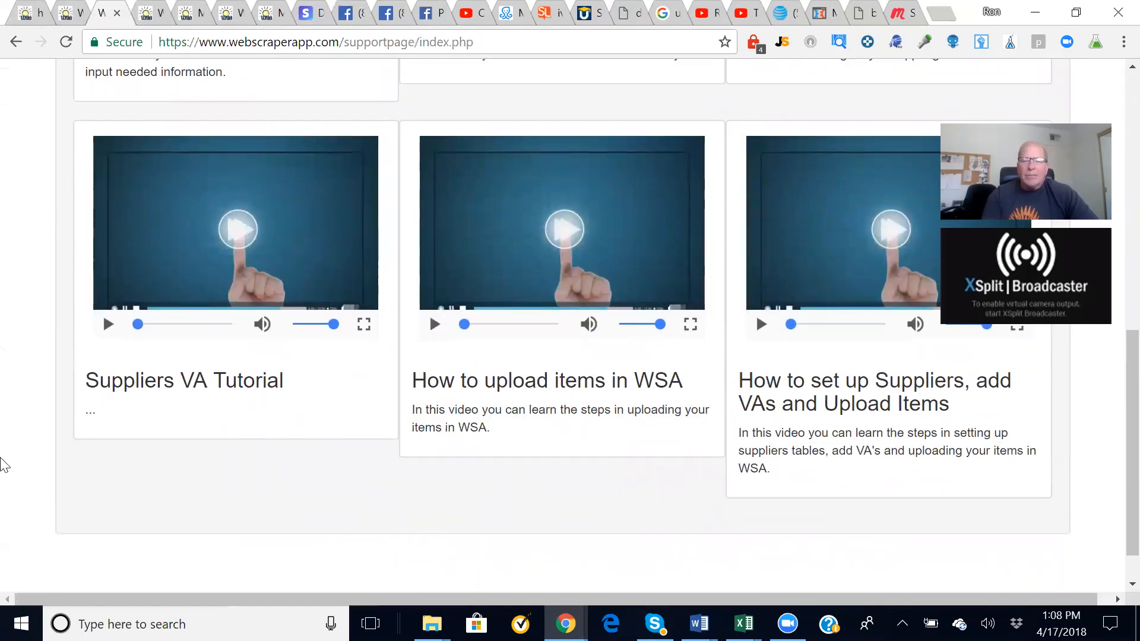
scroll(2, 418, up, 1)
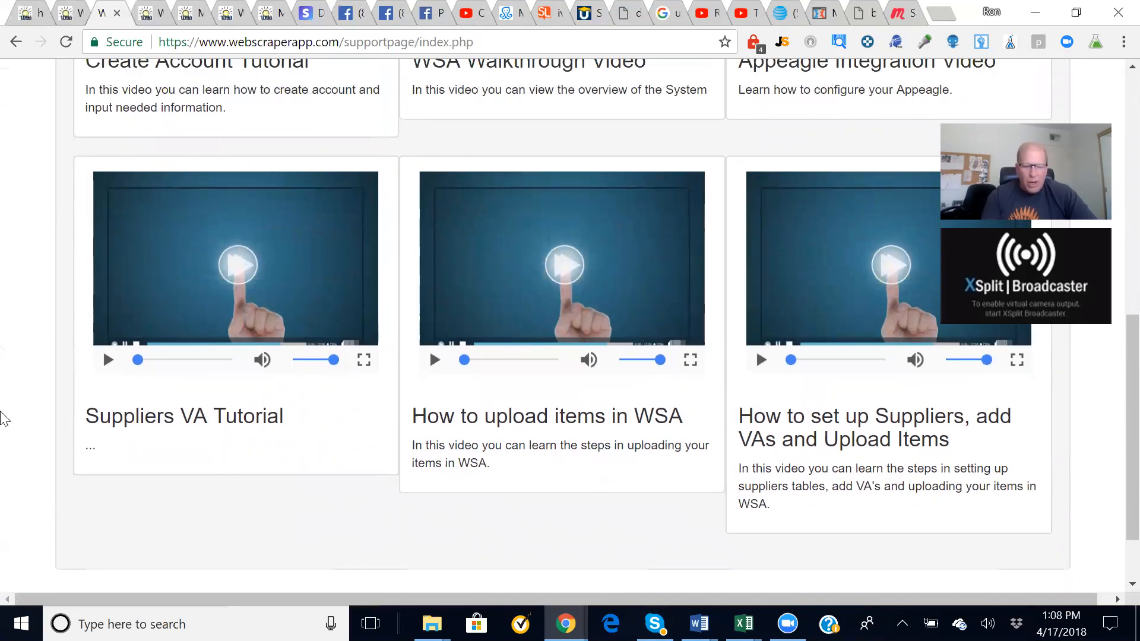
scroll(2, 418, up, 9)
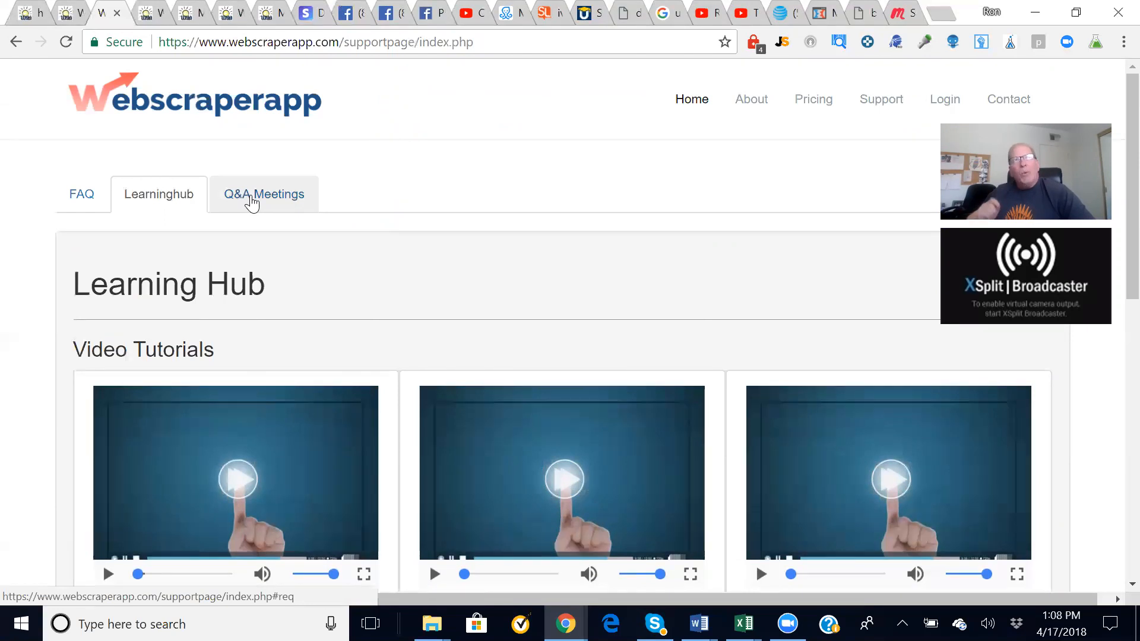
- Show the Q&A Meetings tab and scroll through its Training Video recordings
click(252, 202)
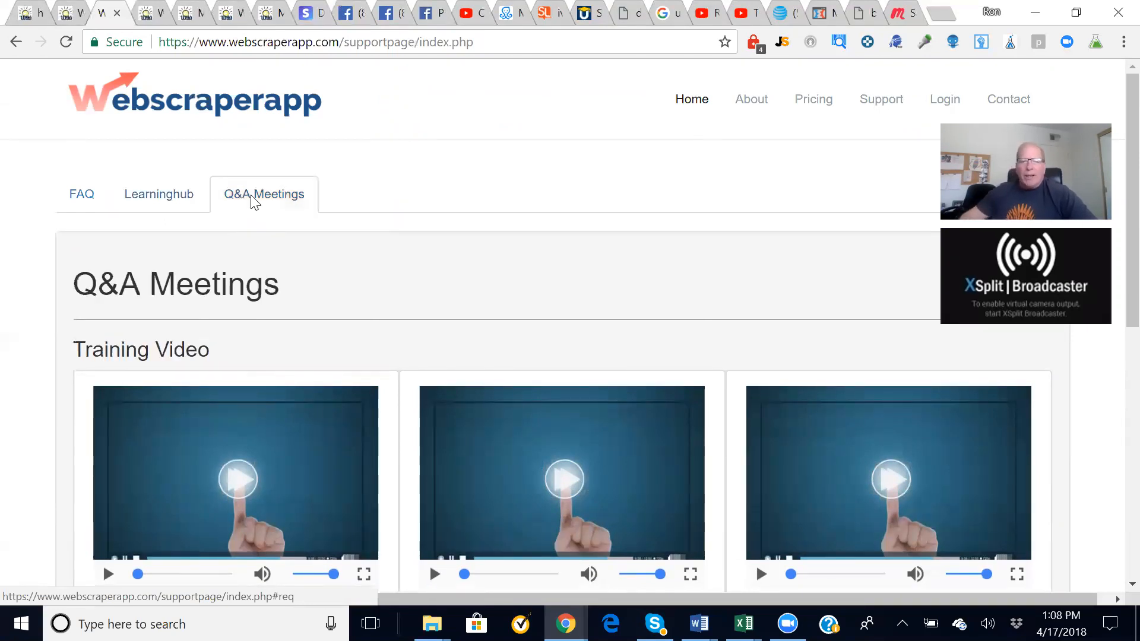
scroll(251, 199, down, 8)
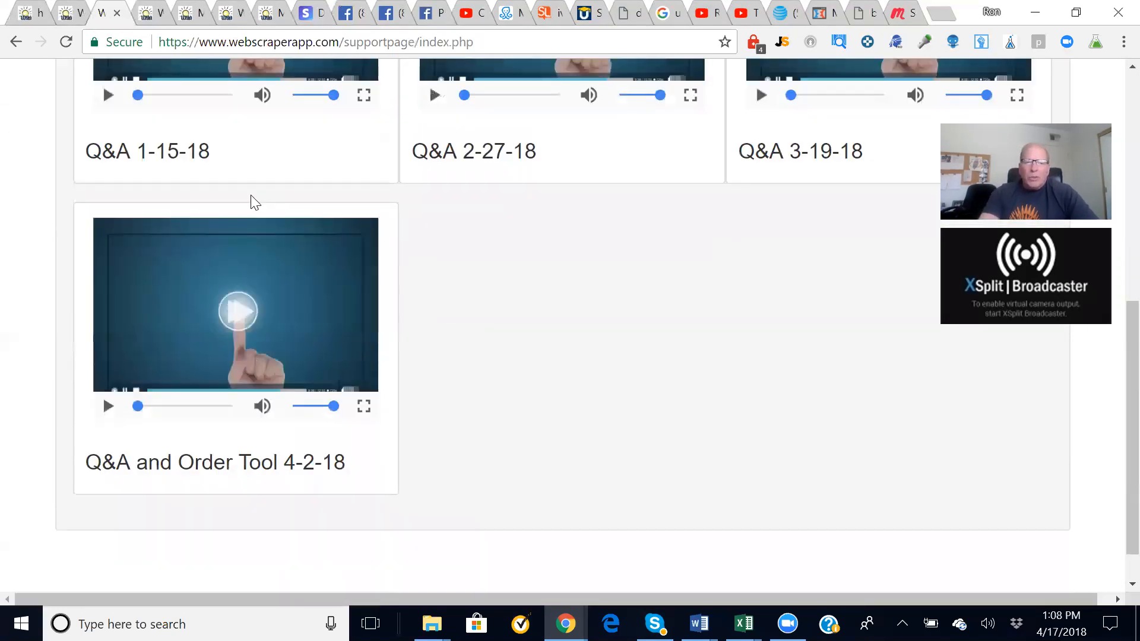
scroll(251, 199, up, 8)
scroll(251, 199, down, 8)
scroll(252, 198, up, 8)
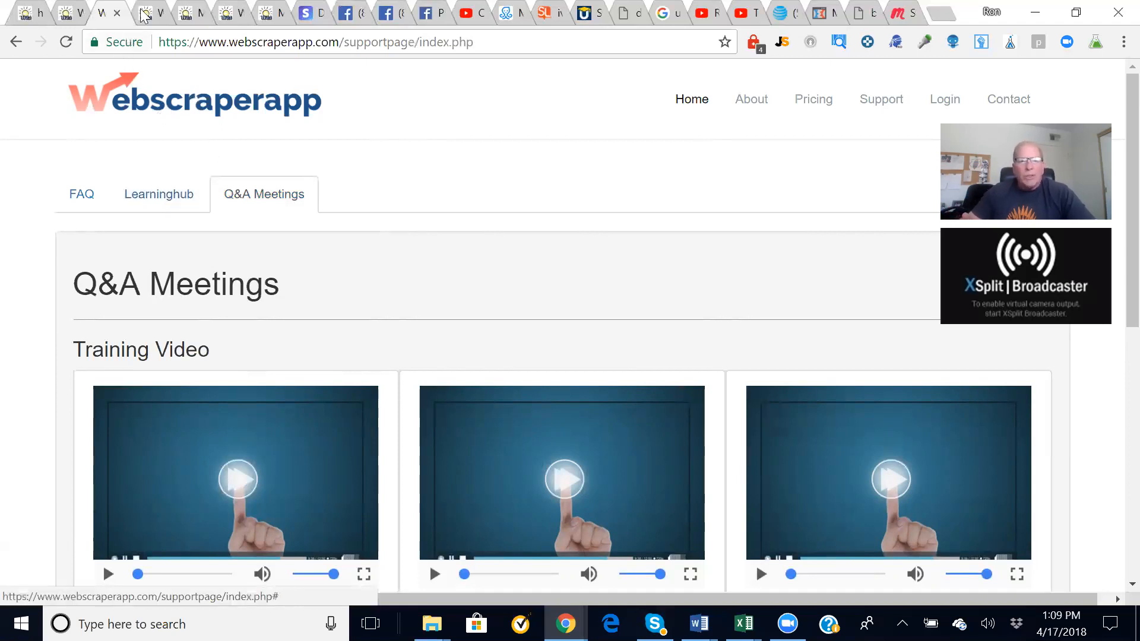
- Switch between the open Webscraperapp pages and settle back on the dashboard
click(153, 18)
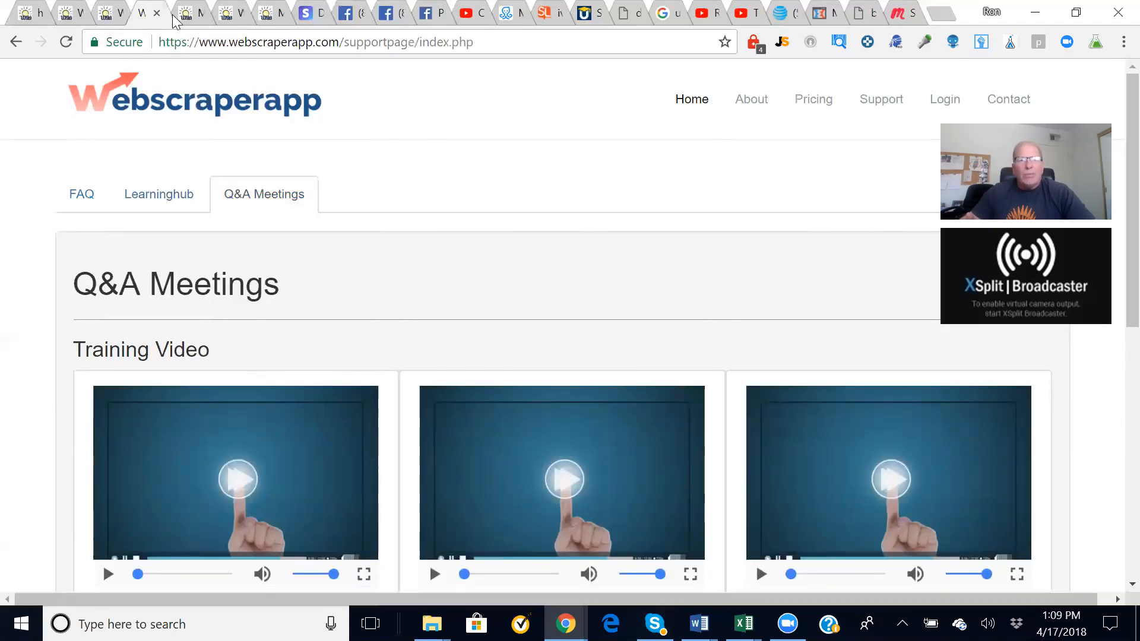
click(185, 21)
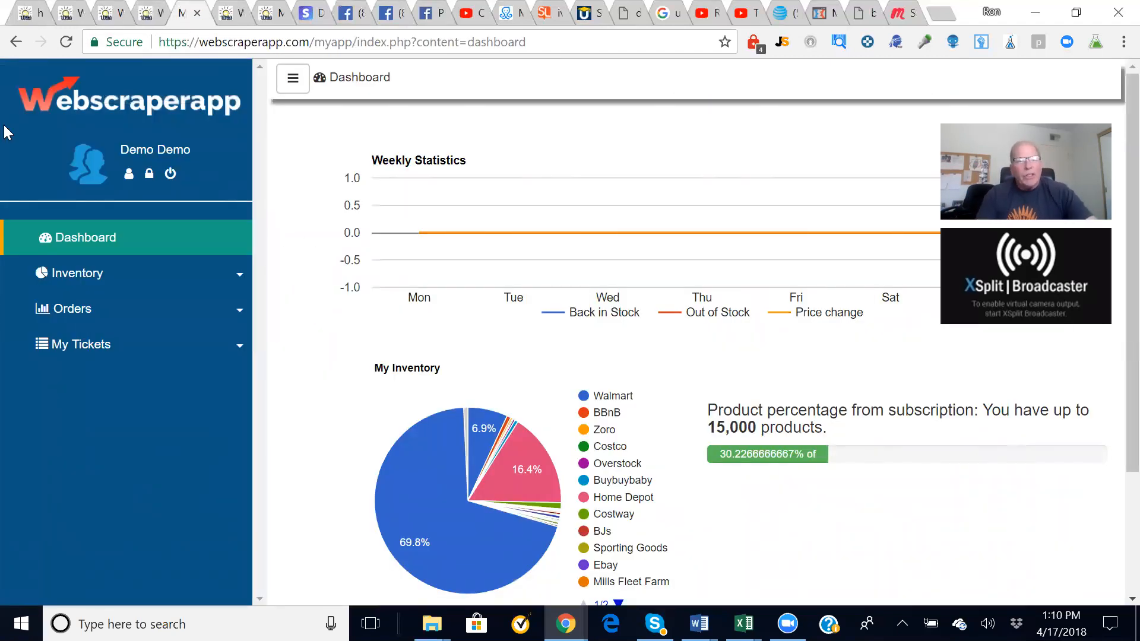
click(27, 15)
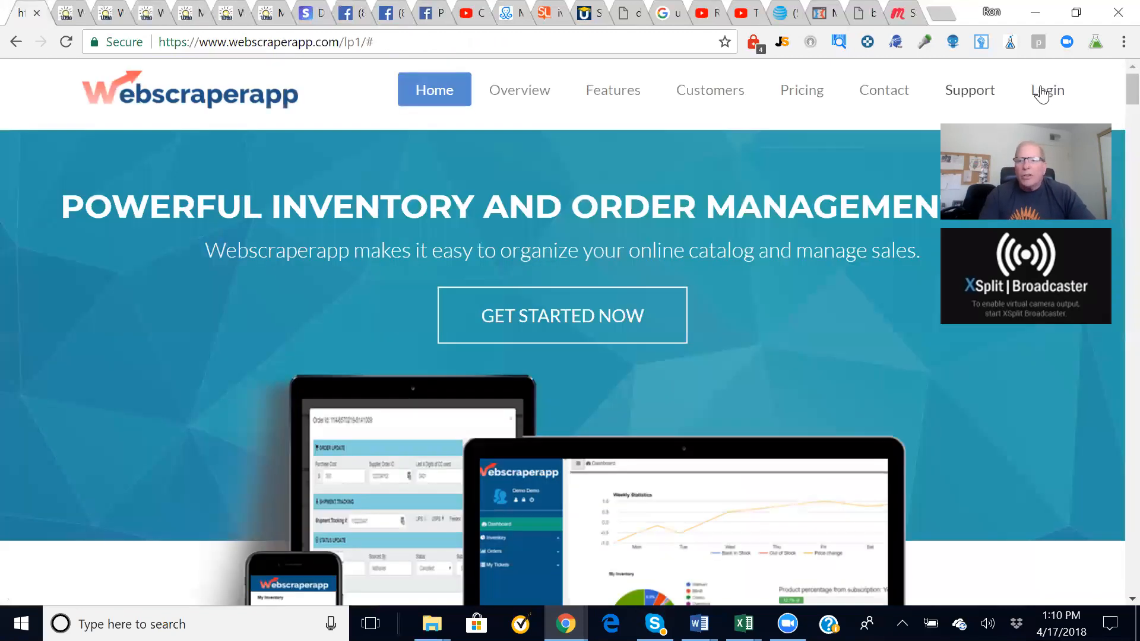
click(185, 18)
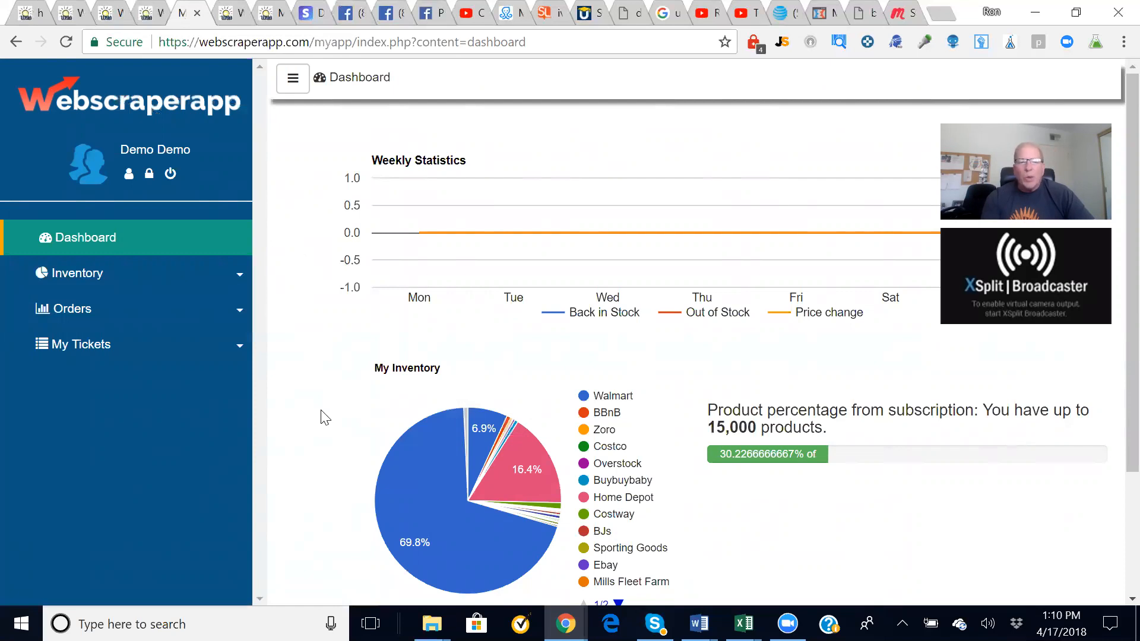
- Expand Inventory in the sidebar and open All Items, listing 2,897 OK products
click(100, 284)
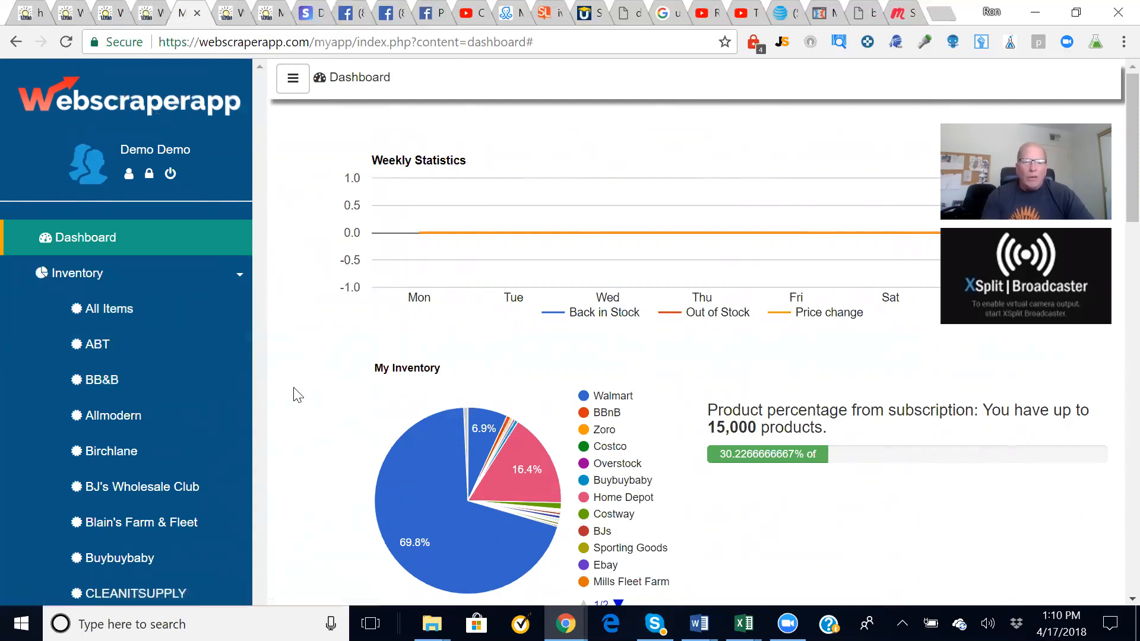
scroll(299, 394, down, 15)
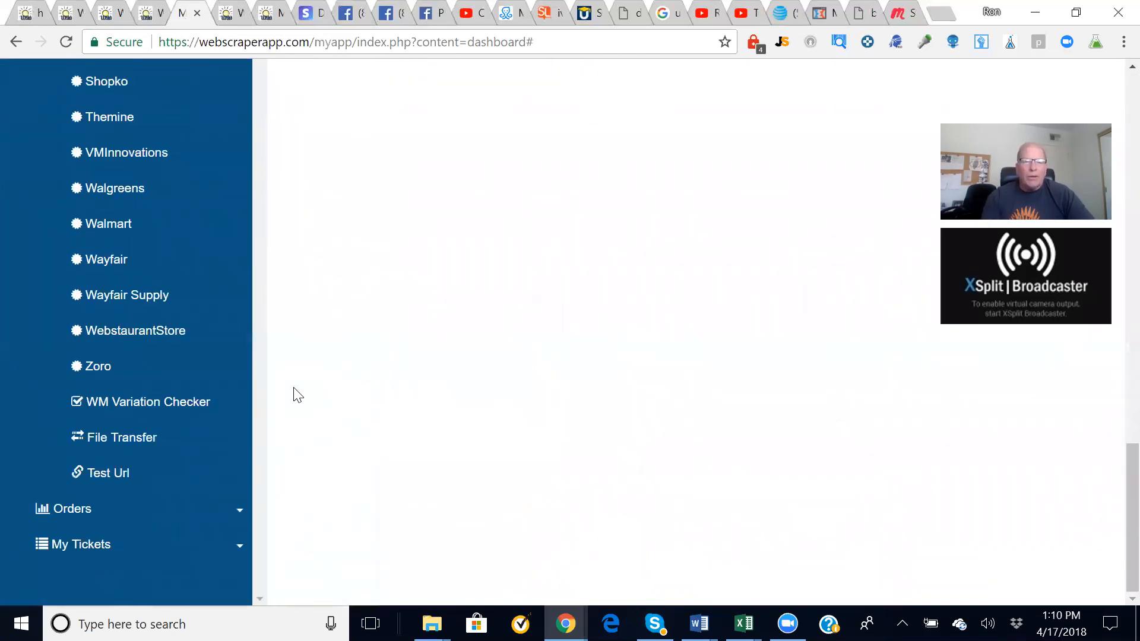
scroll(298, 394, up, 15)
scroll(298, 395, down, 3)
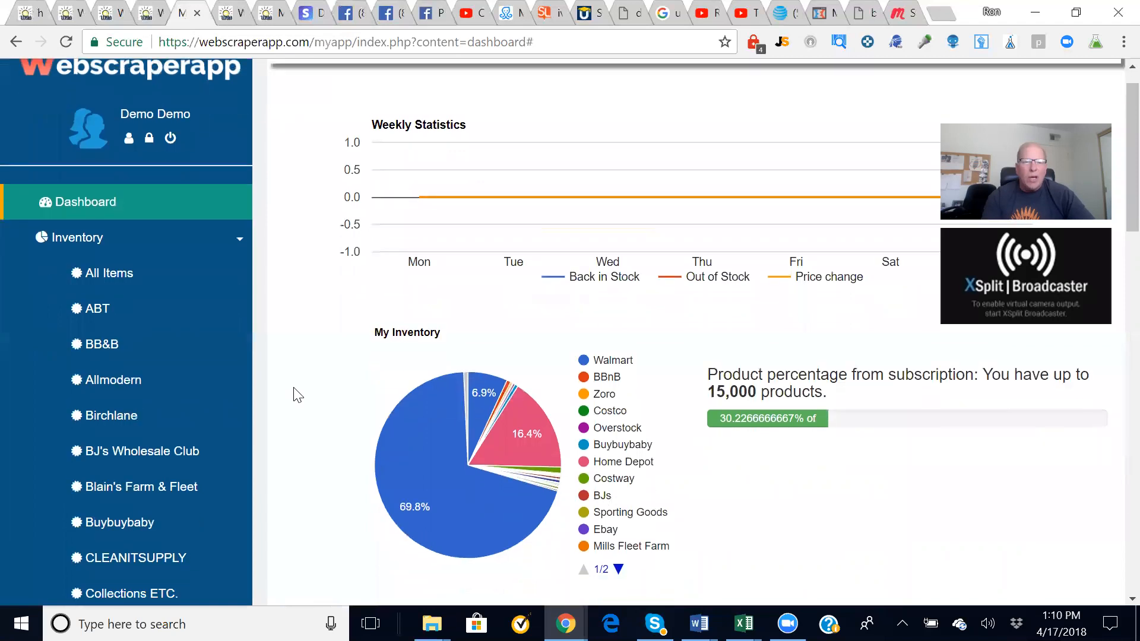
scroll(298, 379, up, 1)
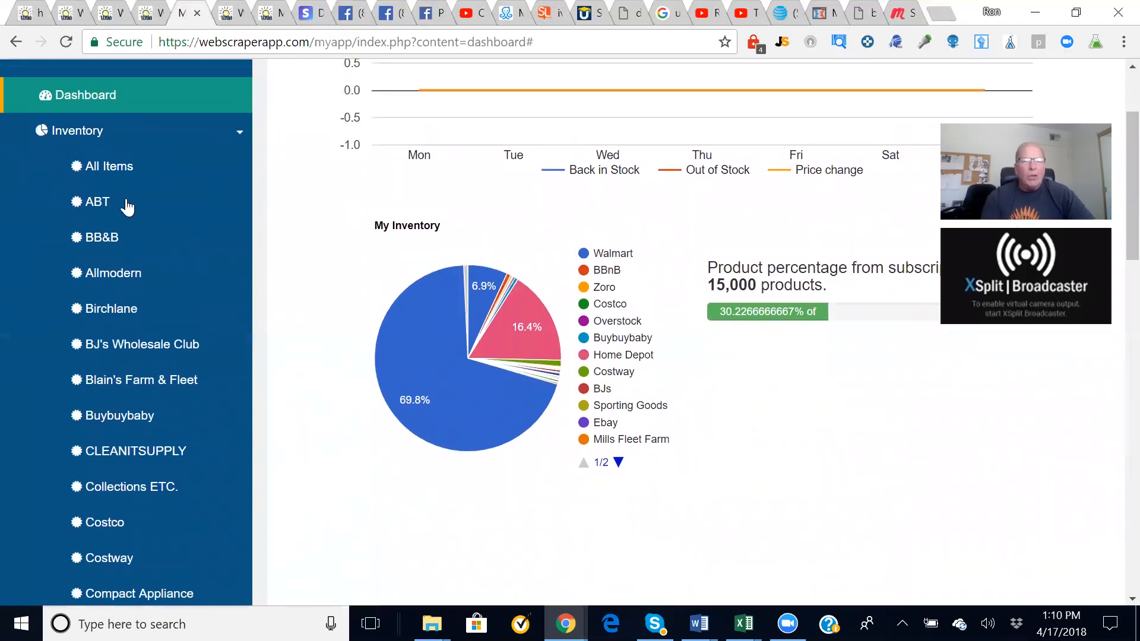
click(130, 202)
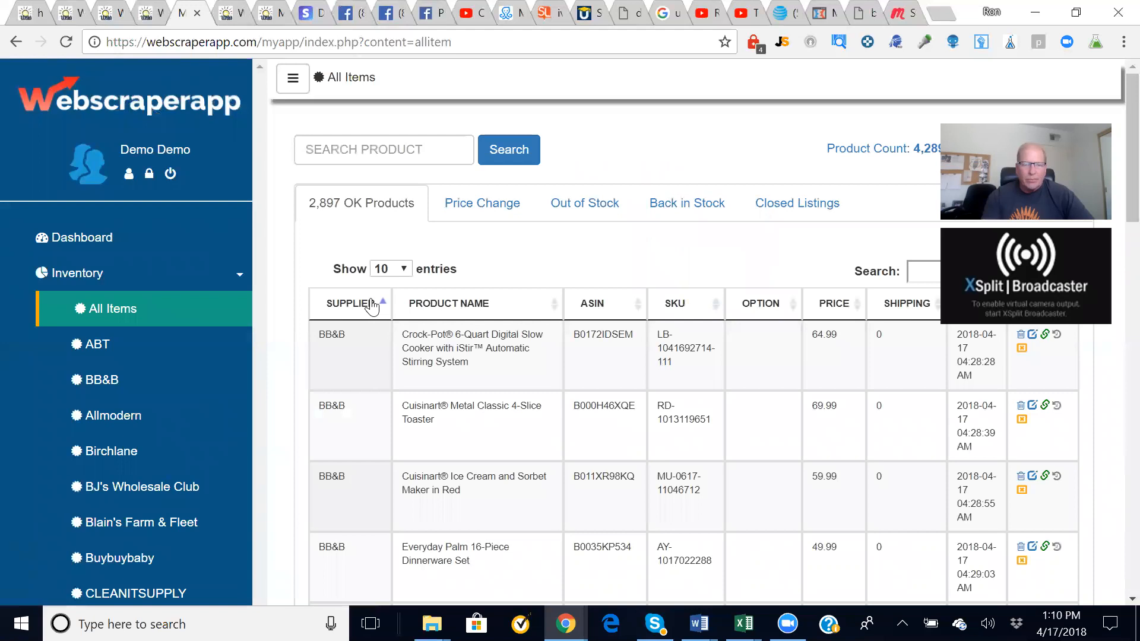
- Open the BB&B inventory, view its 49 out-of-stock products, then return to OK Products
click(118, 374)
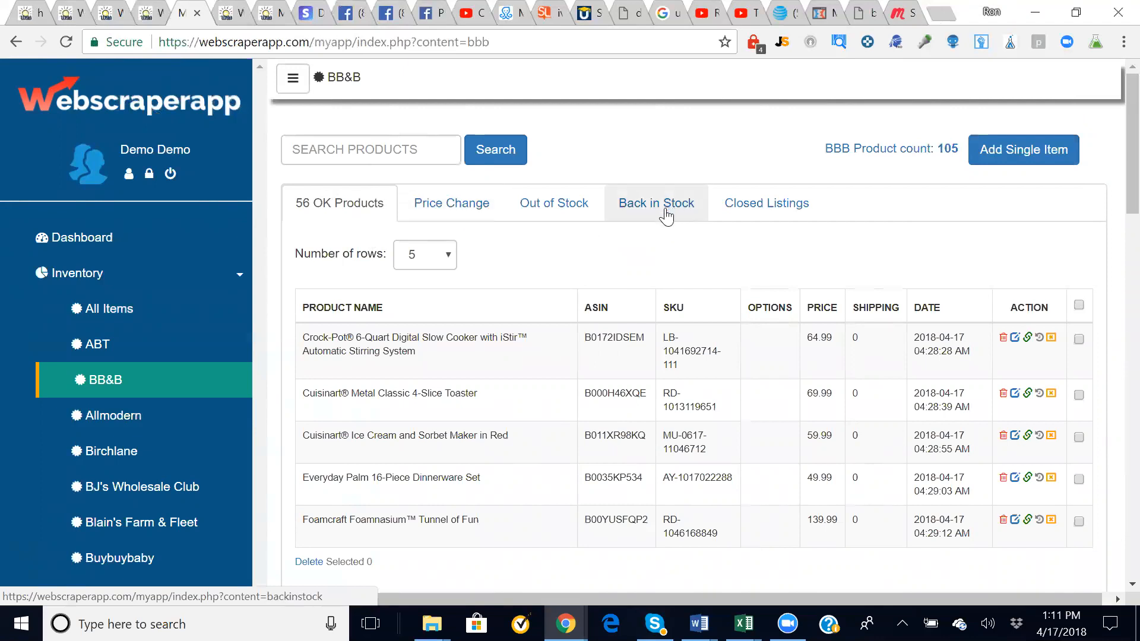
click(562, 211)
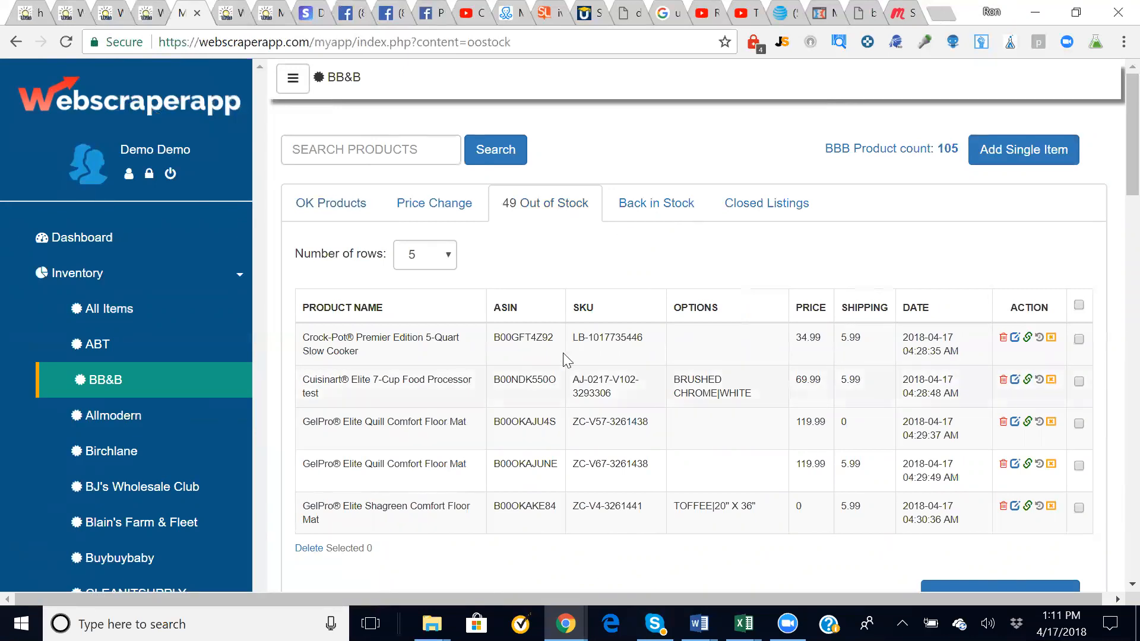
click(316, 208)
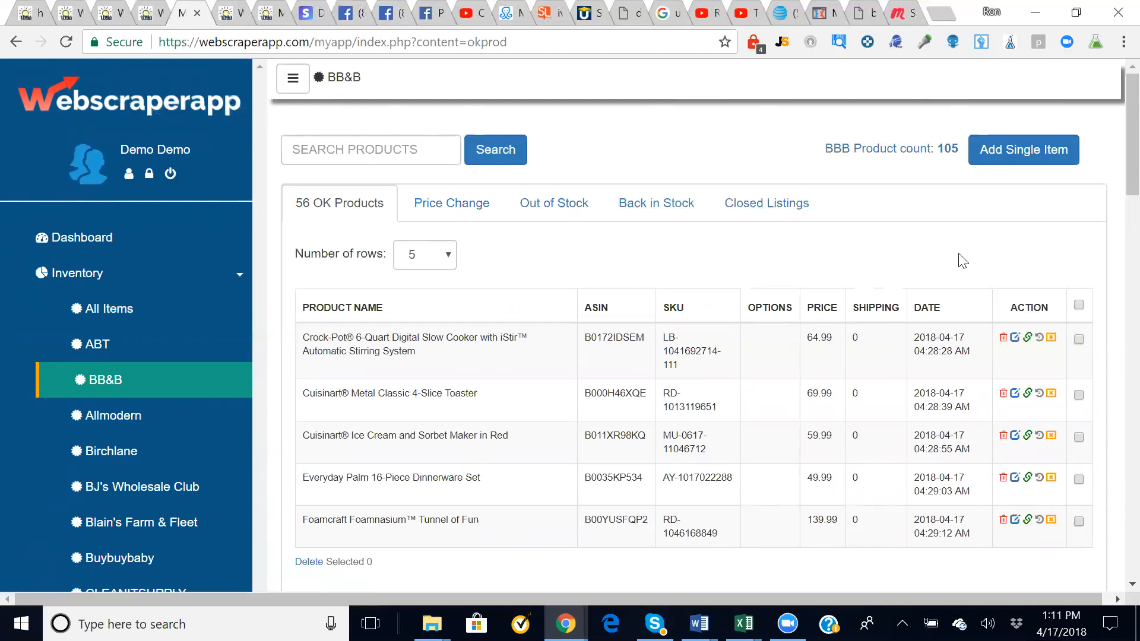
click(1036, 138)
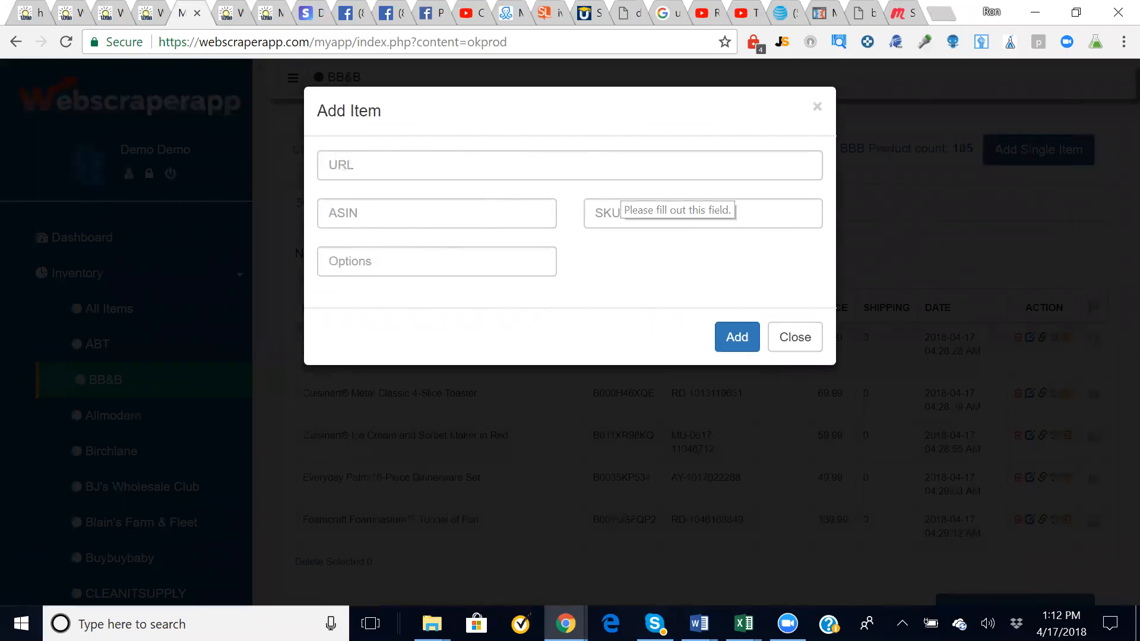
click(415, 261)
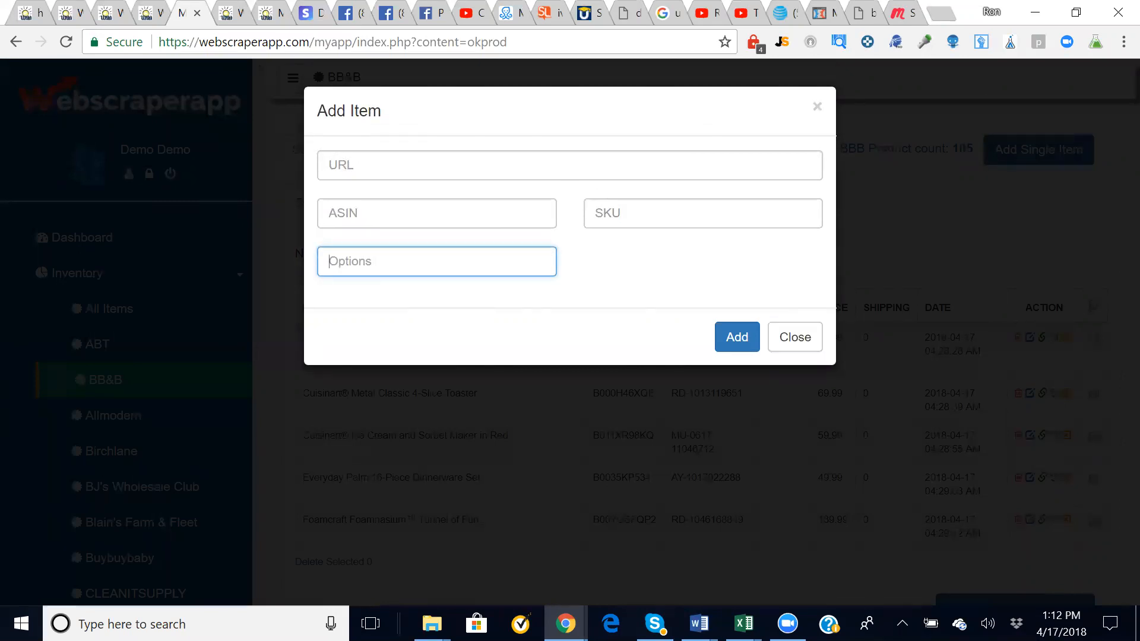
text(Color)
text(|Size|Option1|Ot)
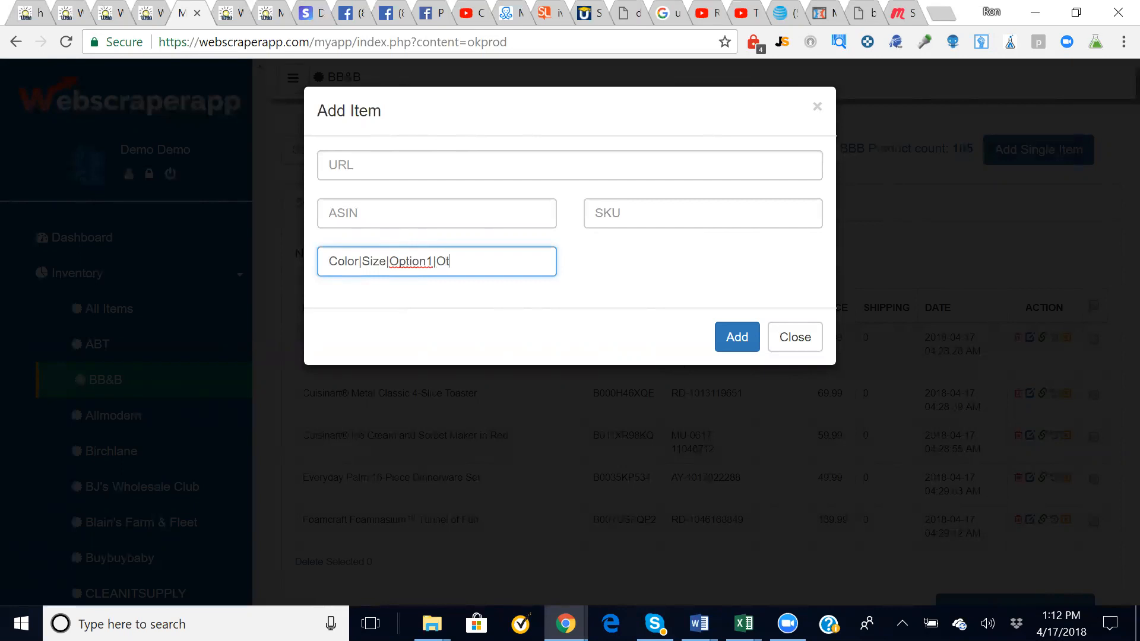
text(ion2)
key(BackSpace)
key(BackSpace)
key(BackSpace)
key(BackSpace)
key(BackSpace)
text(ption2)
drag(480, 261, 328, 261)
click(482, 261)
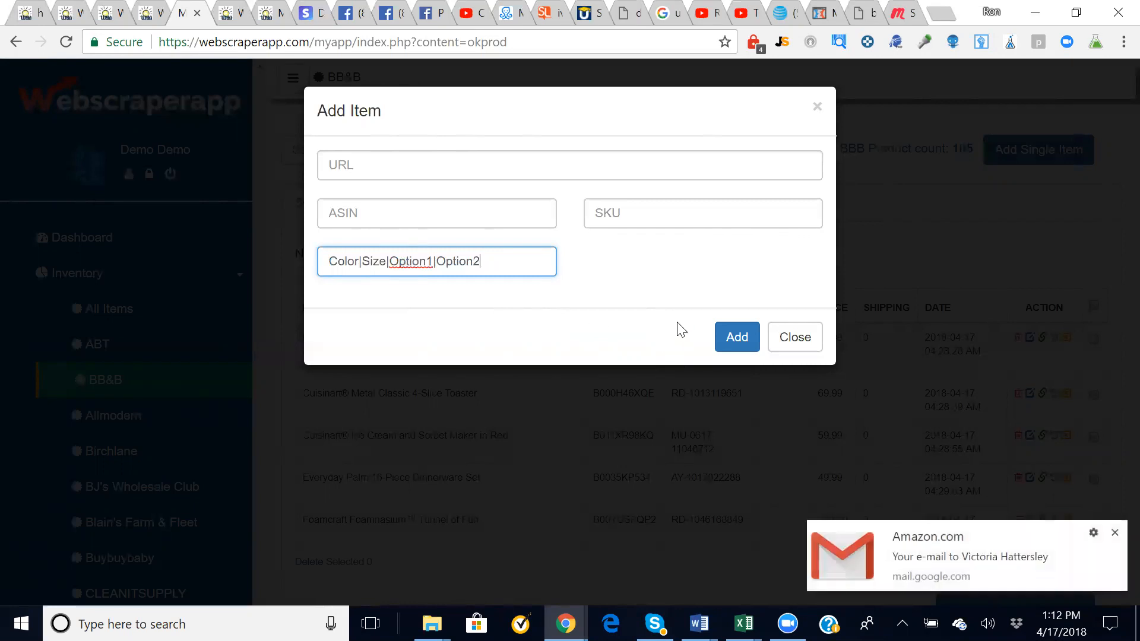
click(790, 340)
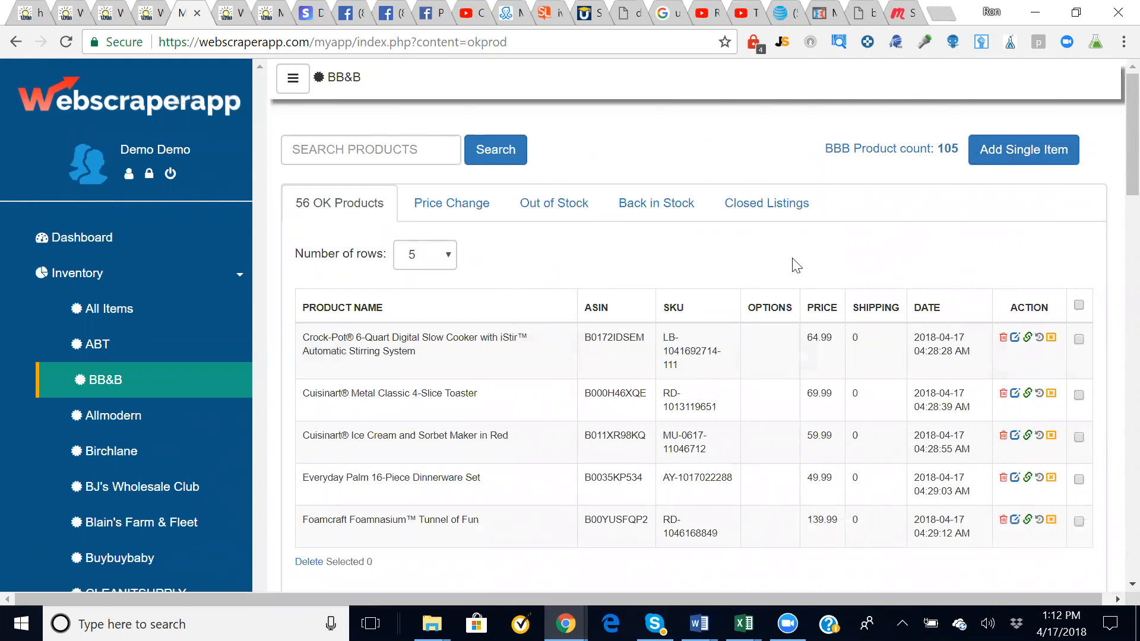
click(1012, 153)
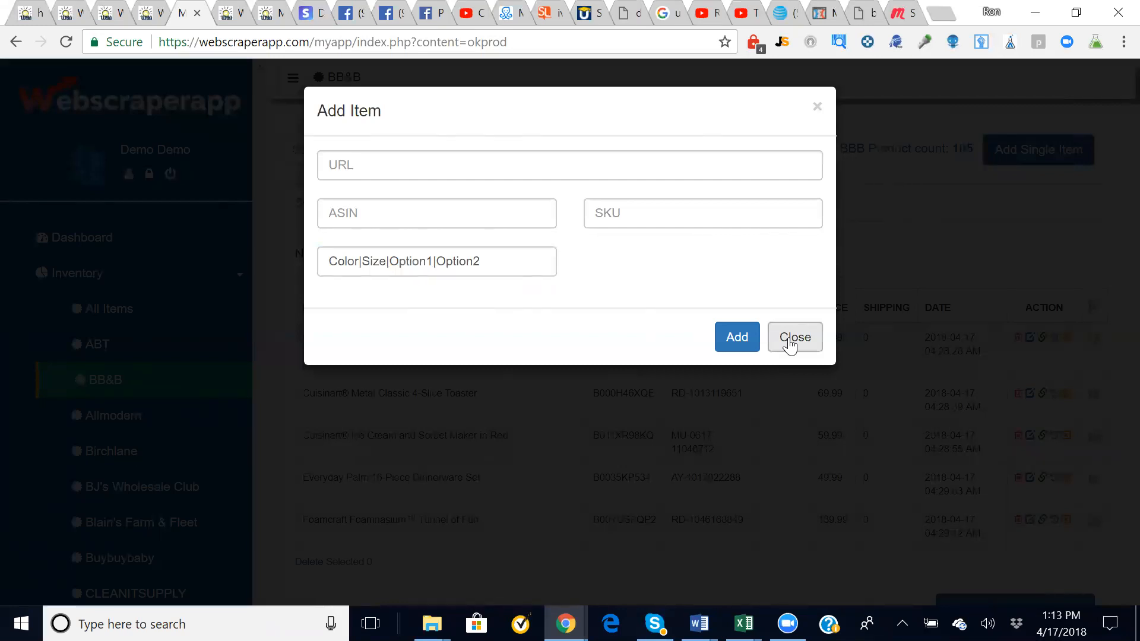
click(789, 345)
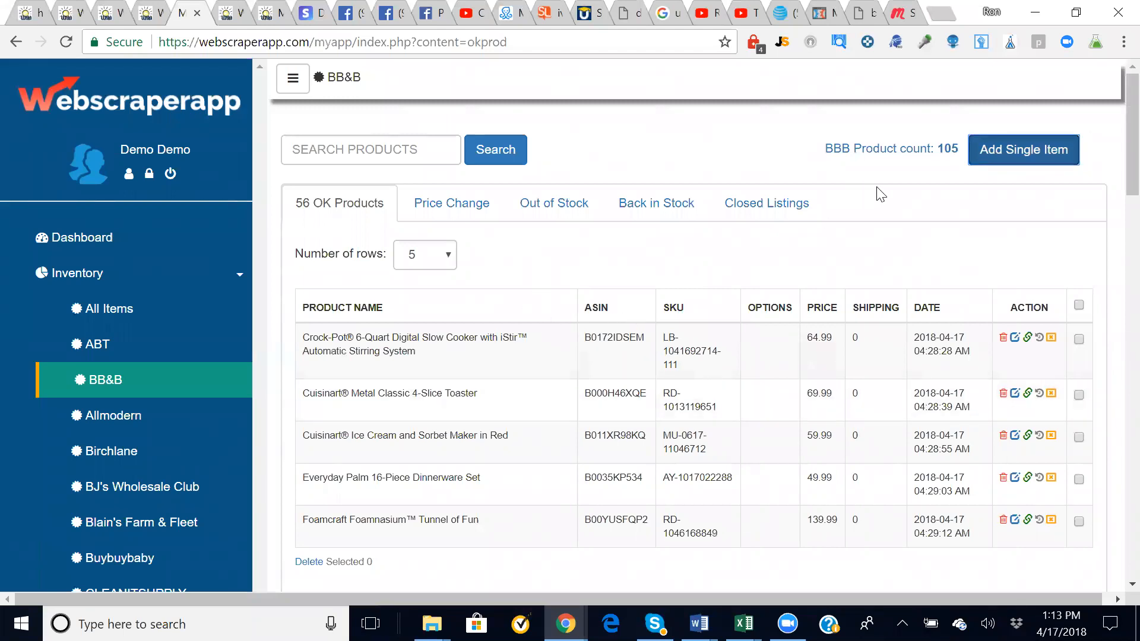
drag(958, 148, 937, 148)
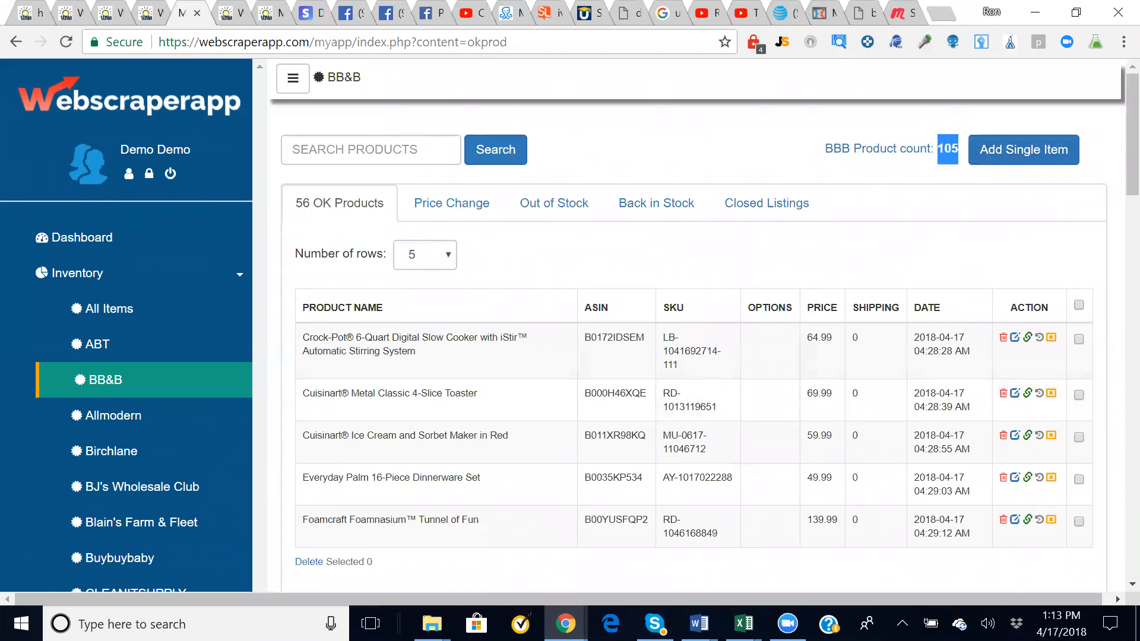
scroll(823, 255, down, 1)
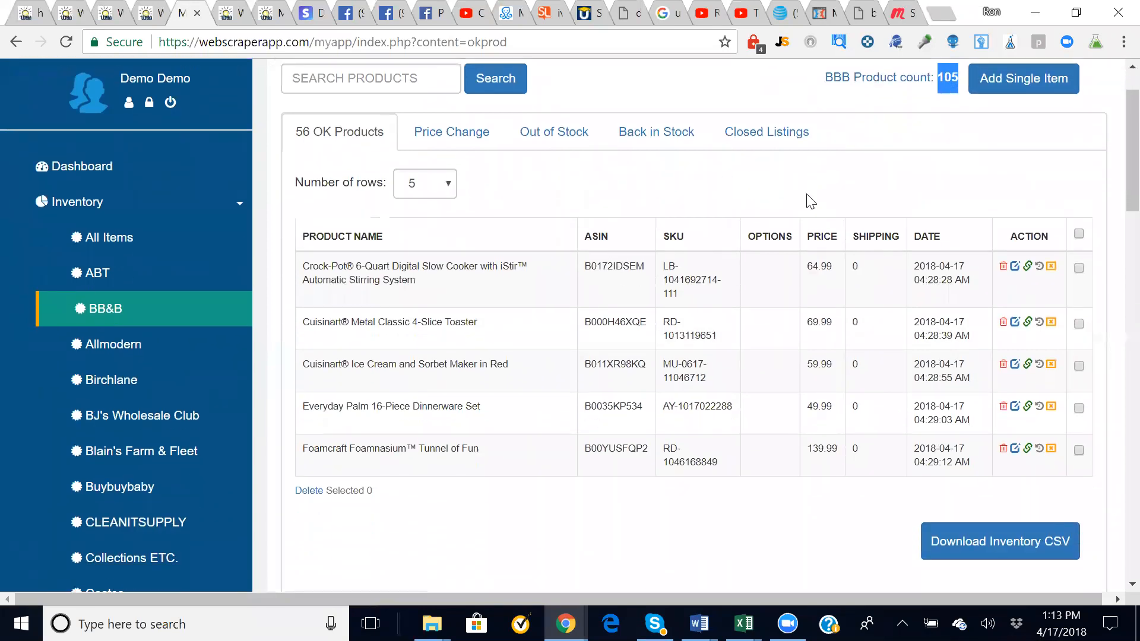
click(1078, 269)
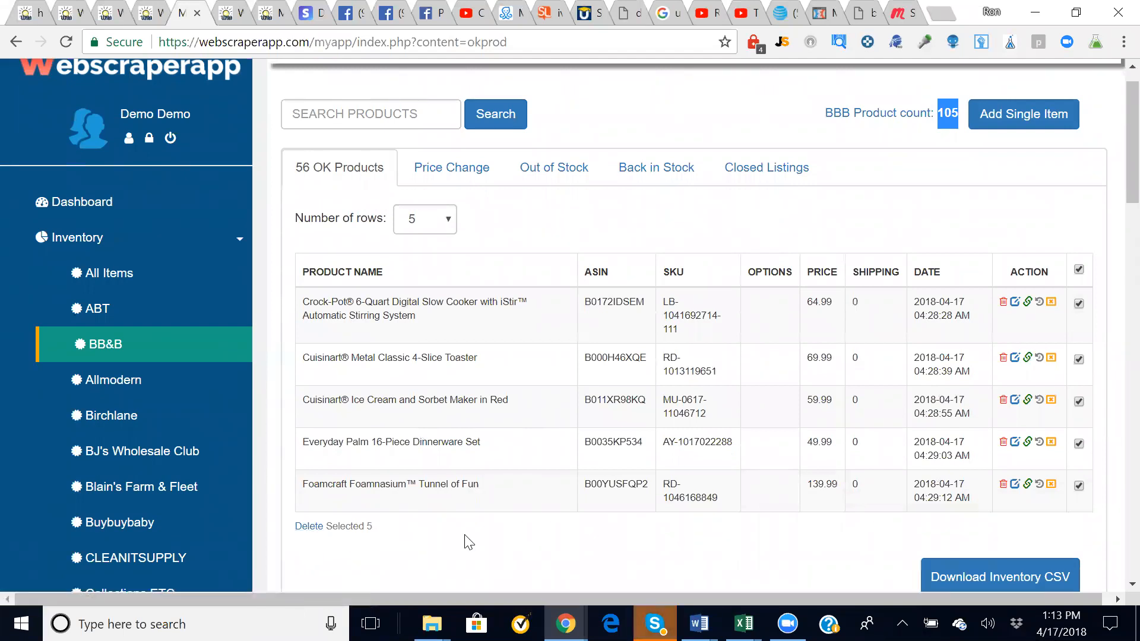
click(1078, 401)
click(1079, 359)
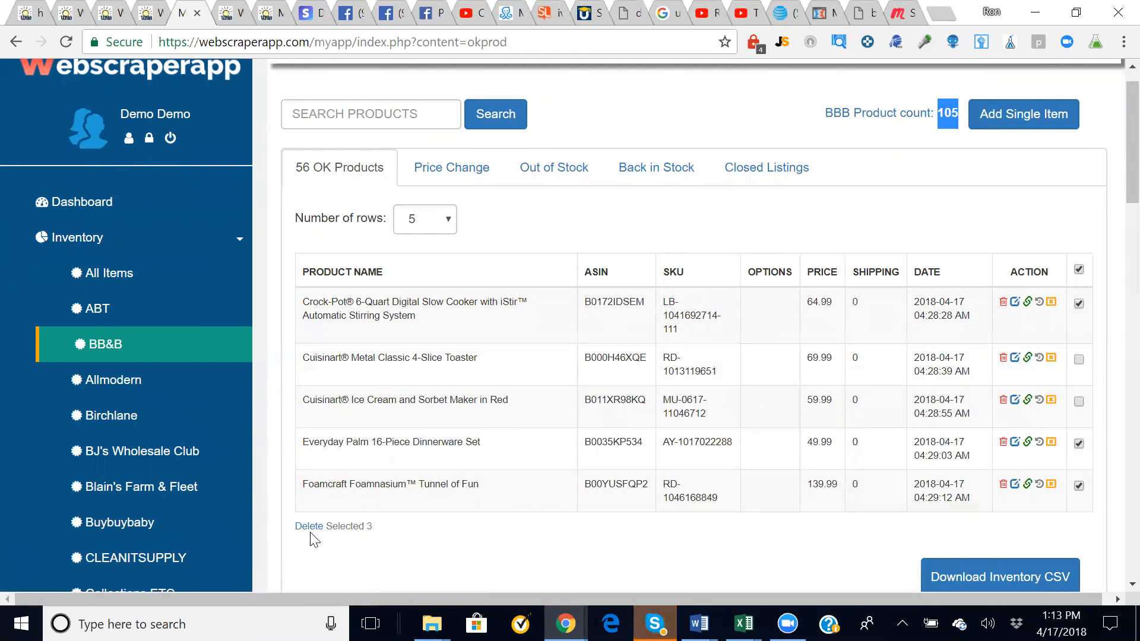
click(1078, 270)
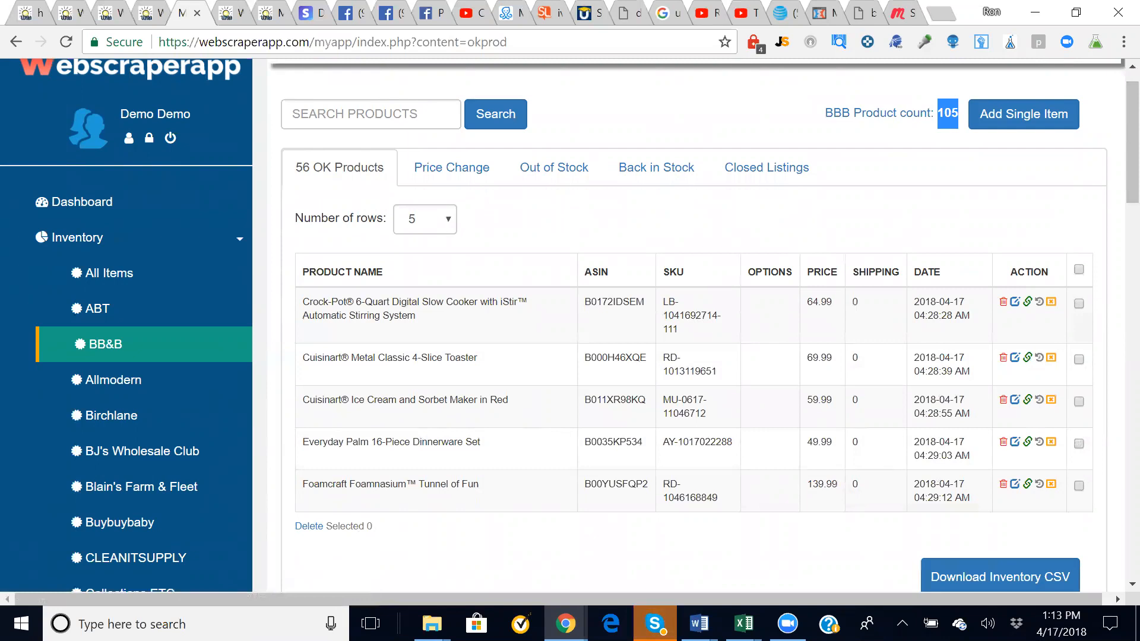
click(432, 322)
drag(429, 318, 311, 291)
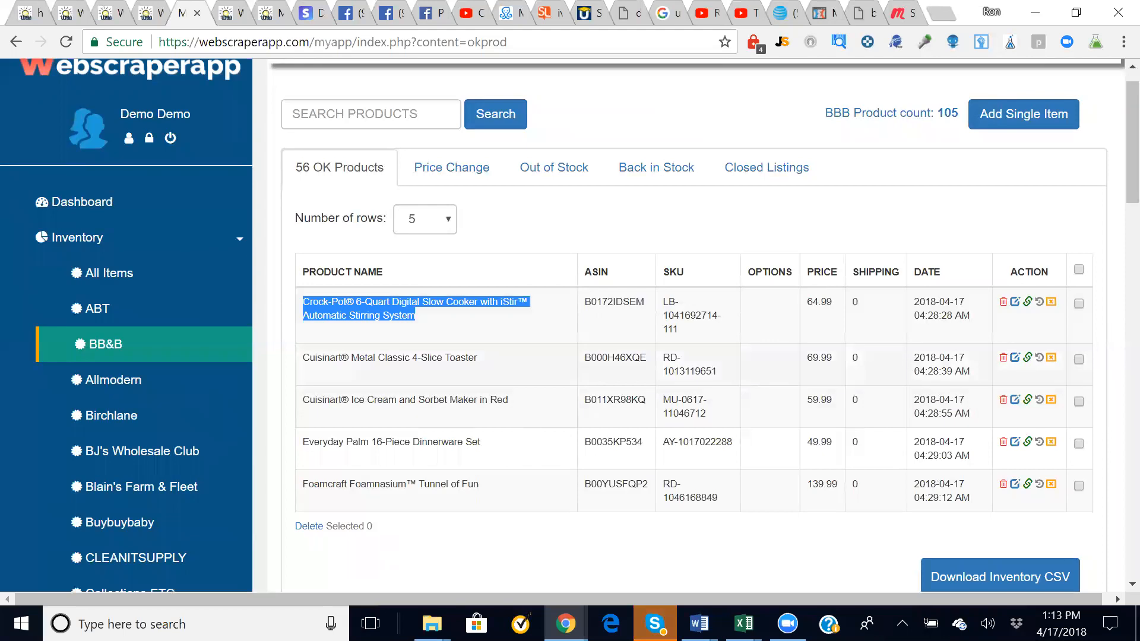
click(948, 365)
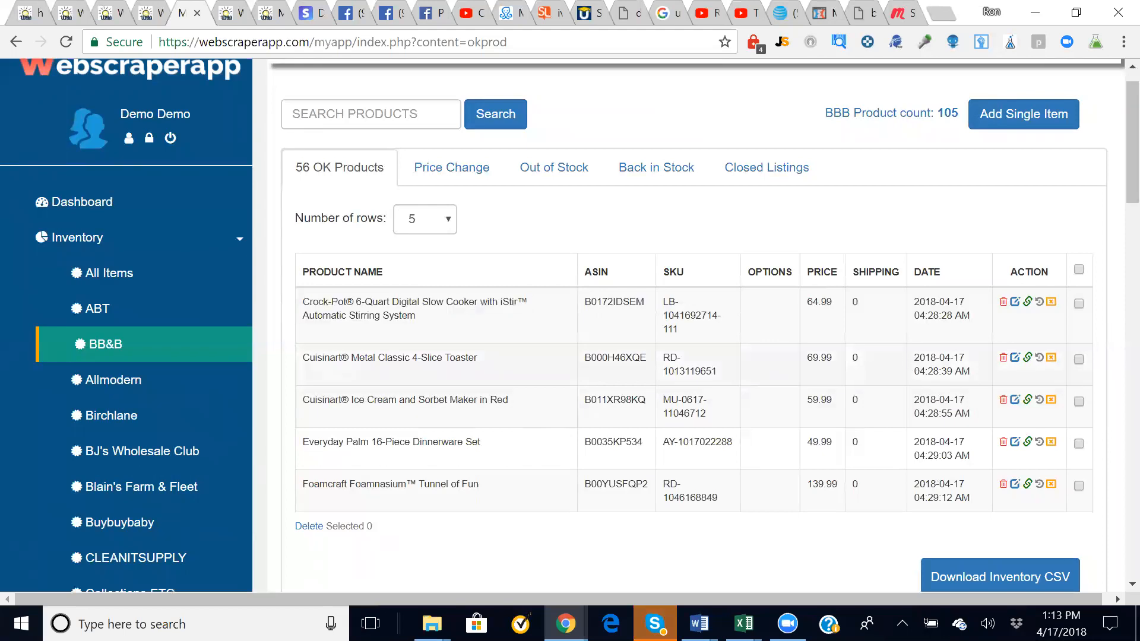
drag(914, 356, 969, 374)
click(917, 410)
drag(914, 409, 969, 414)
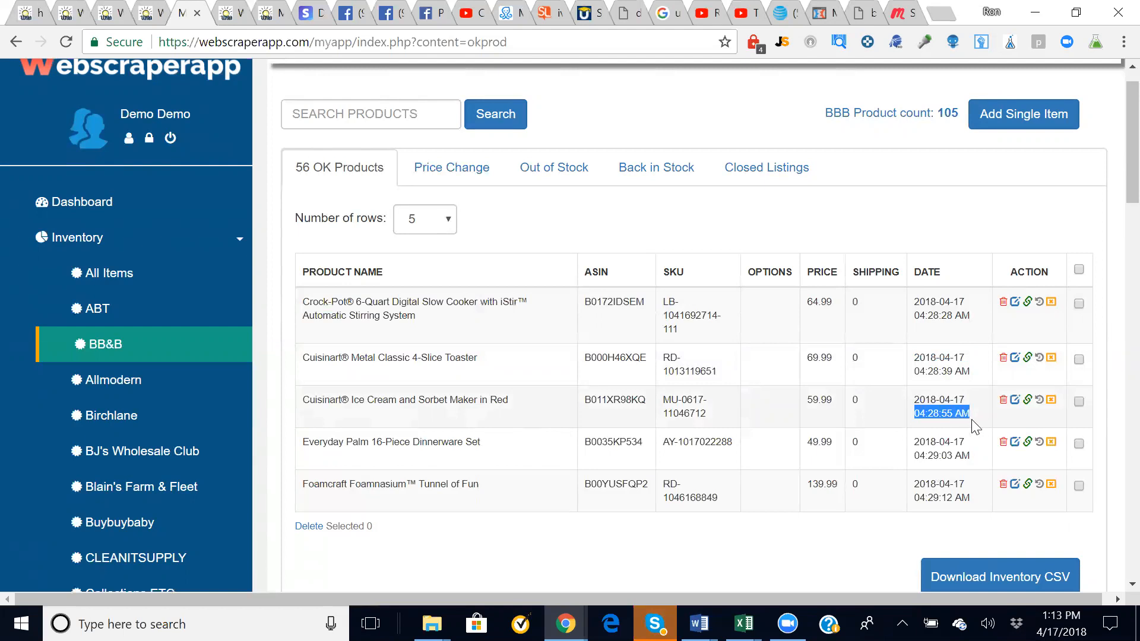
click(990, 406)
scroll(979, 403, up, 1)
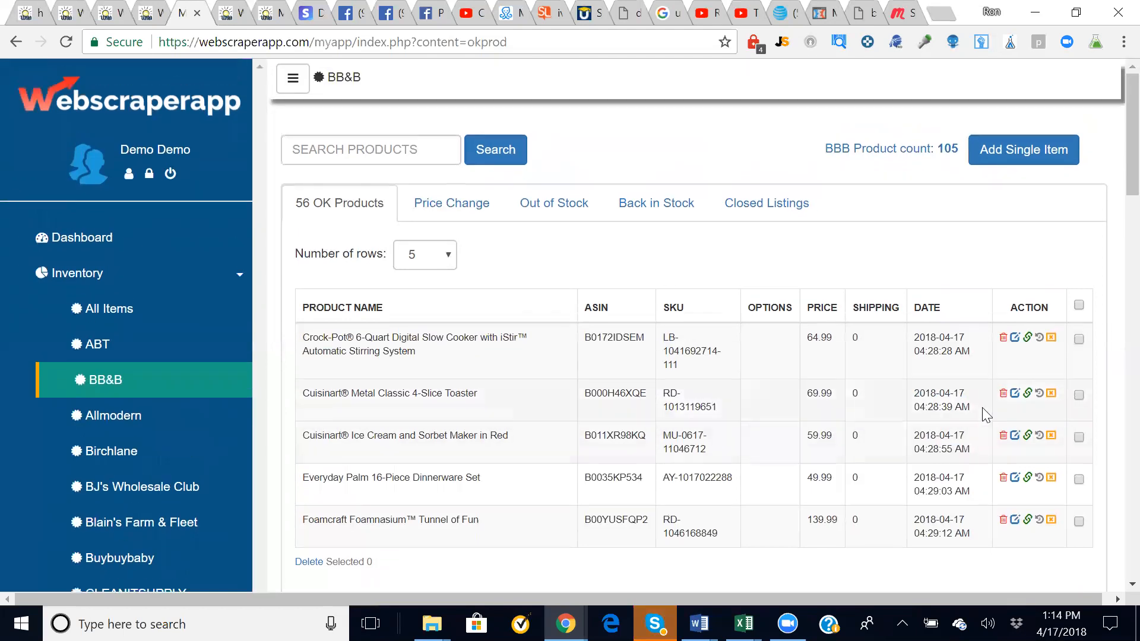
- Open the Cuisinart ice cream maker's edit form and review Options, Handling Time and Multi-Pack Quantity
click(1014, 438)
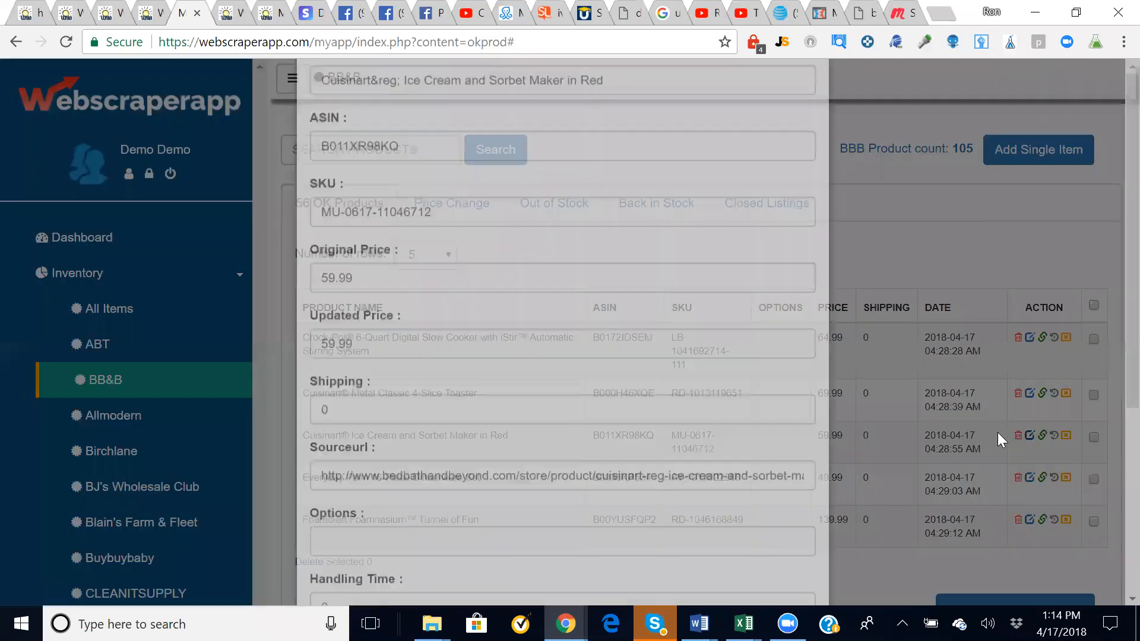
scroll(618, 212, down, 2)
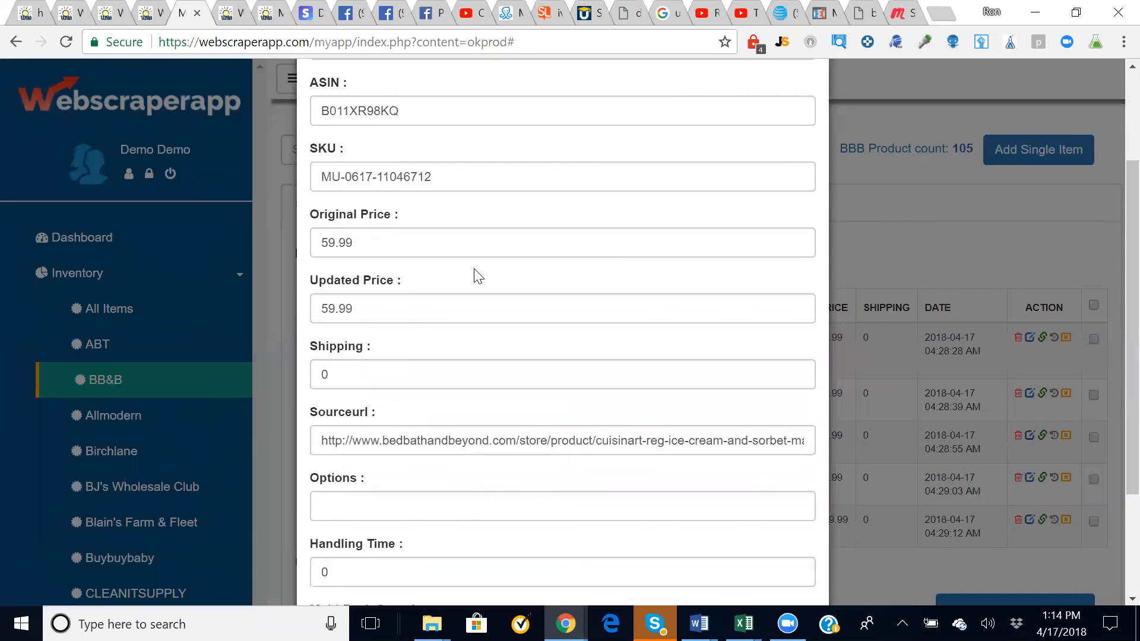
scroll(445, 305, down, 2)
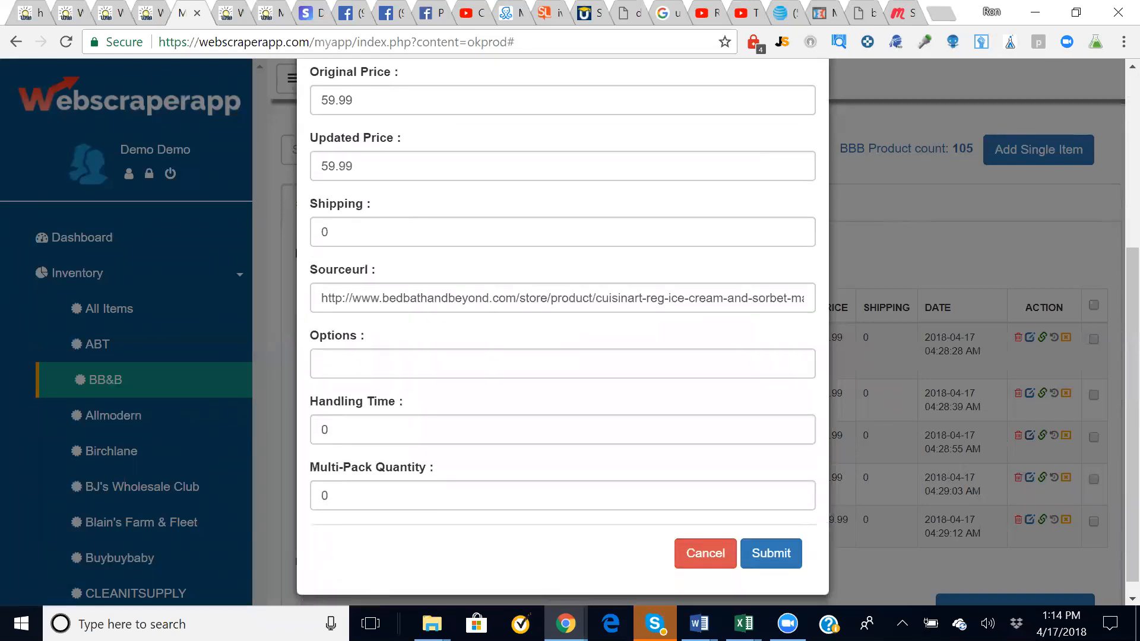
click(427, 356)
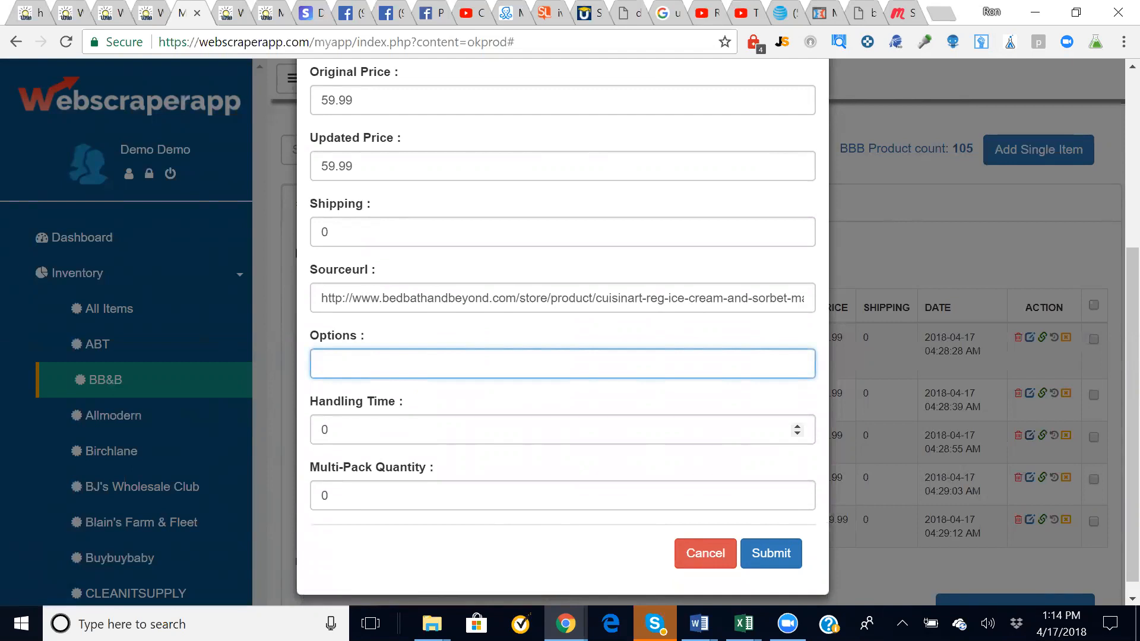
click(330, 430)
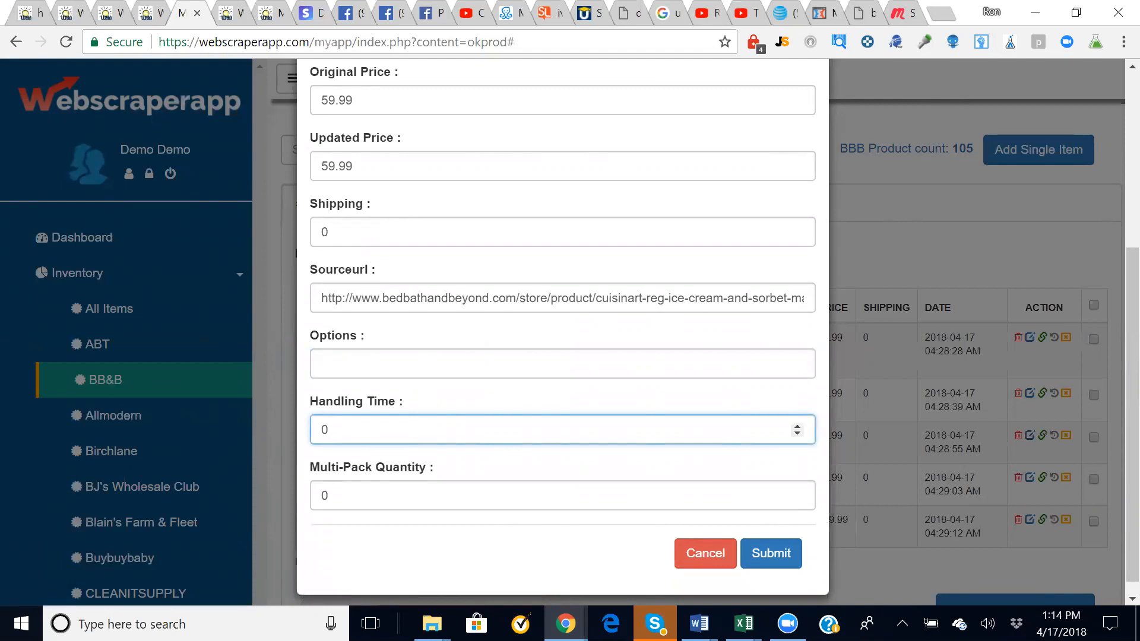
click(387, 496)
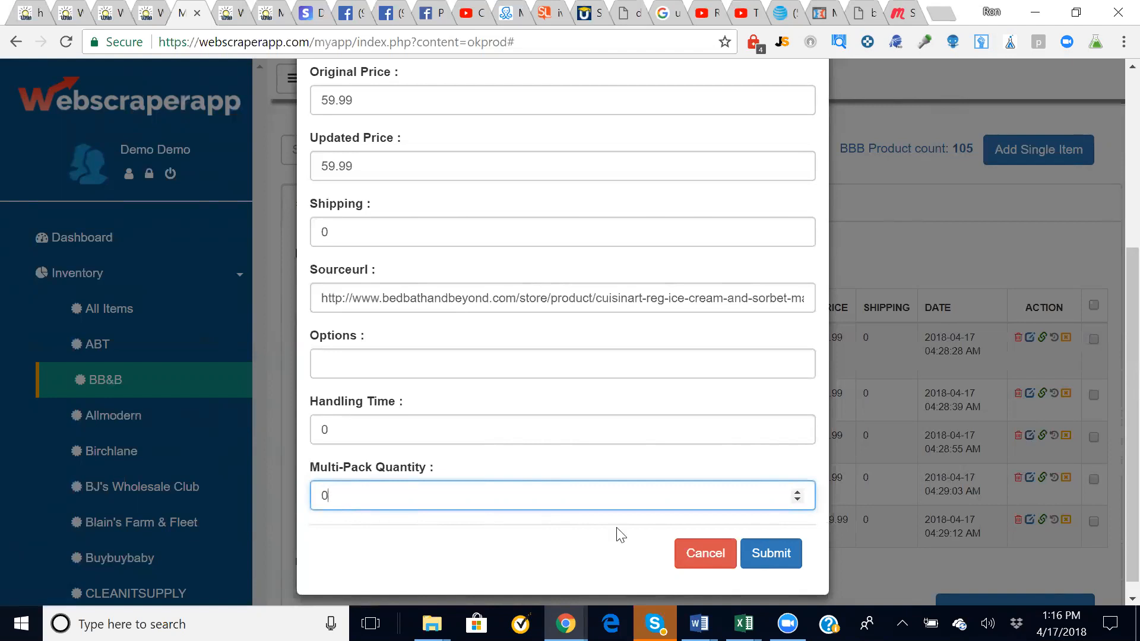
- Cancel the Edit Product information form, leaving the Cuisinart ice cream maker at 59.99
click(695, 562)
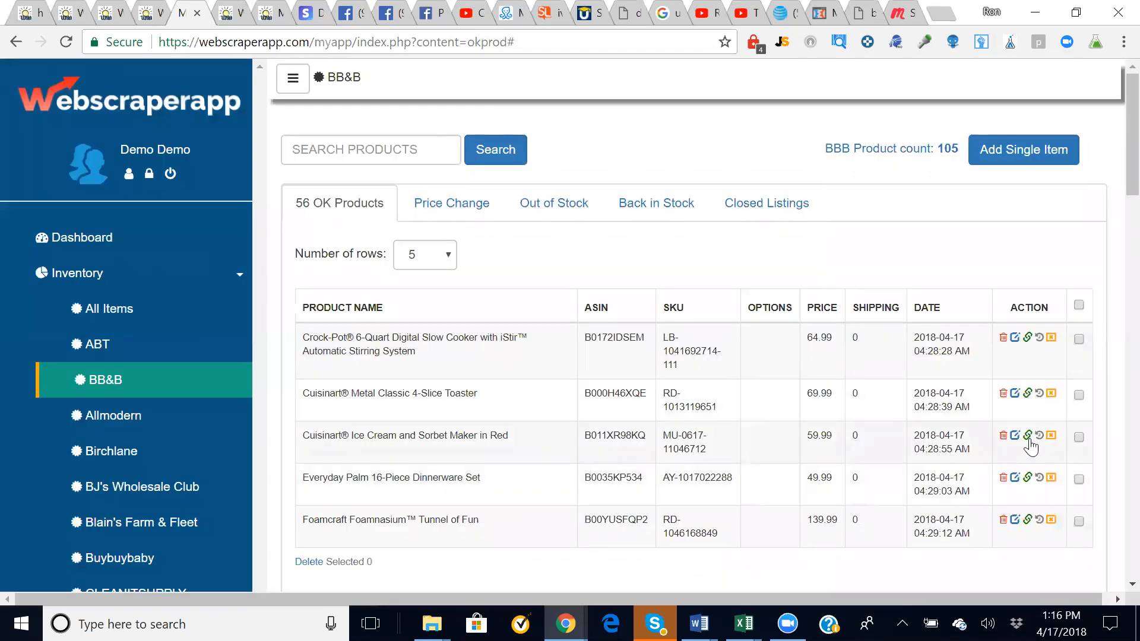
click(1038, 434)
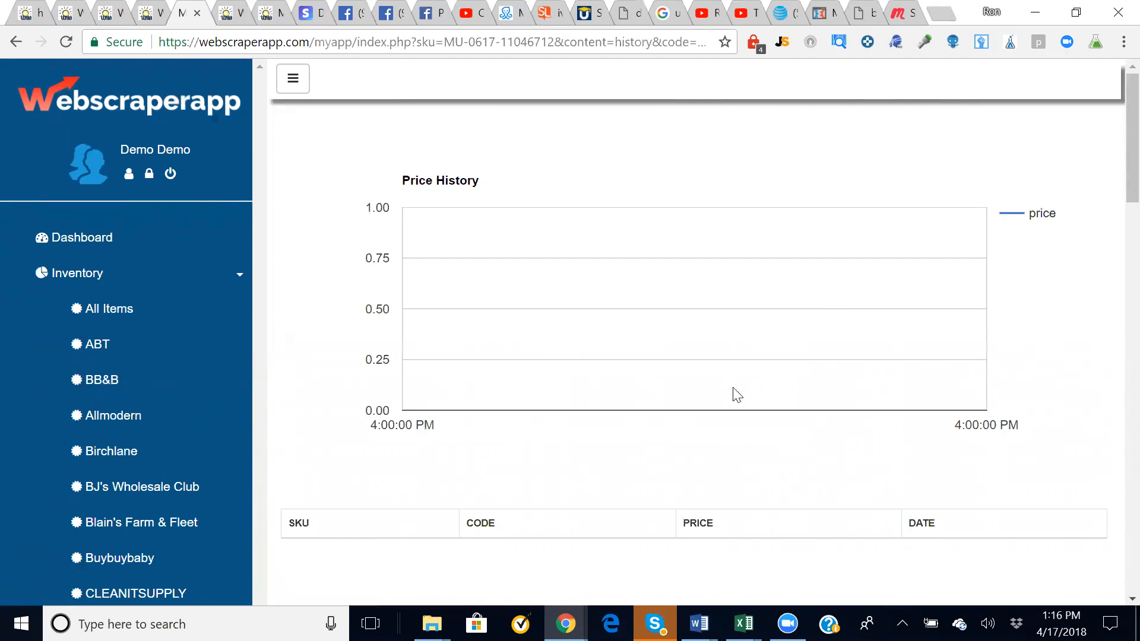
click(15, 42)
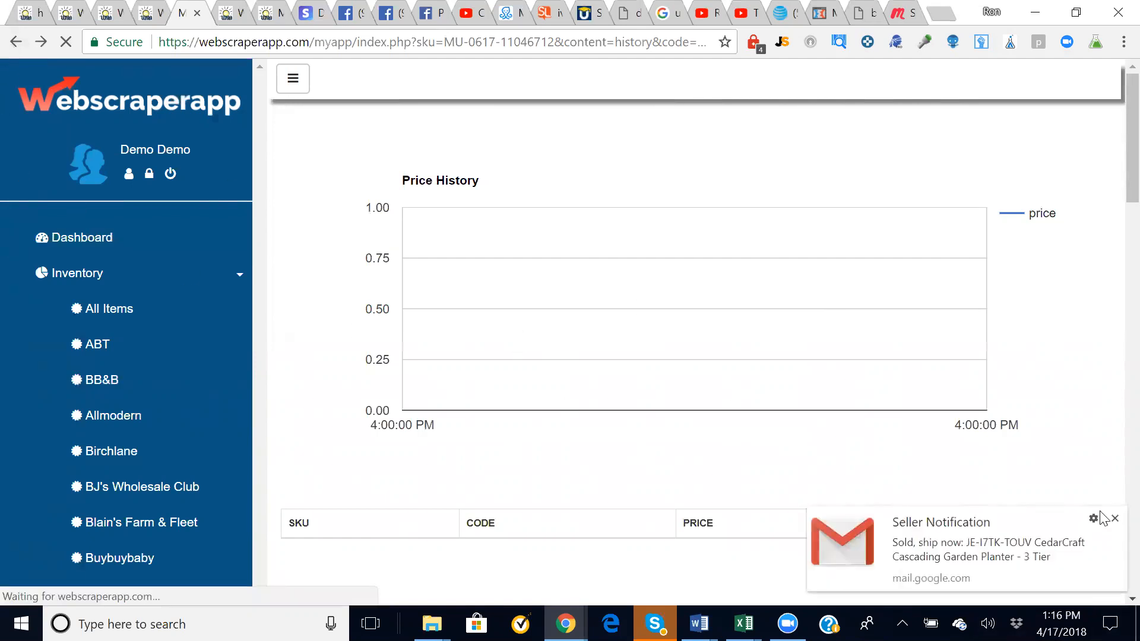
click(1114, 518)
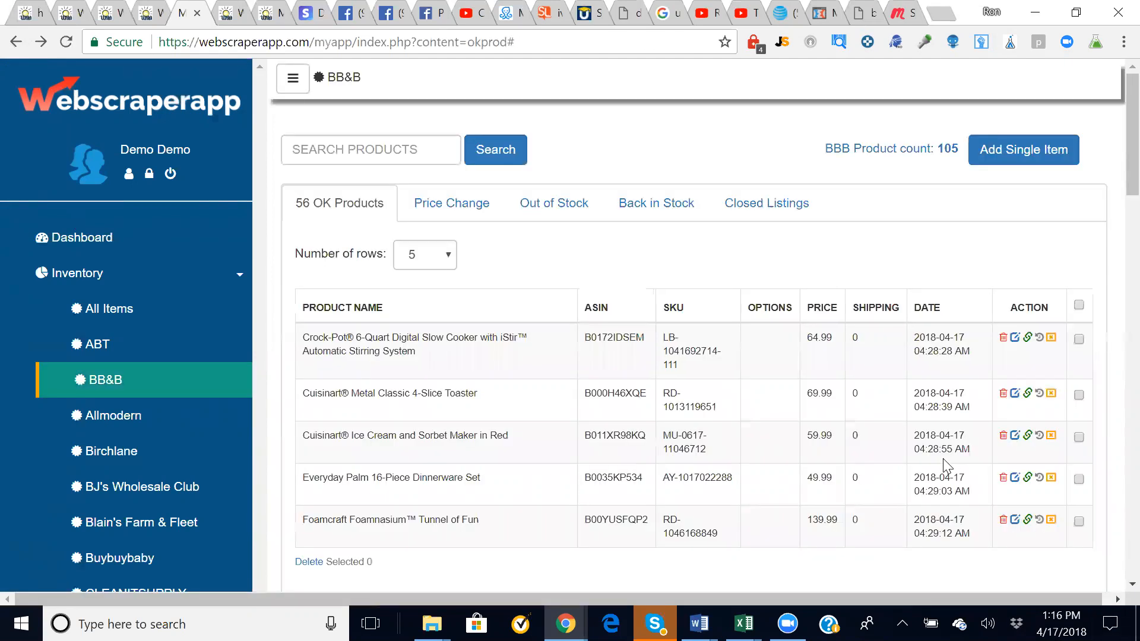
scroll(868, 455, down, 1)
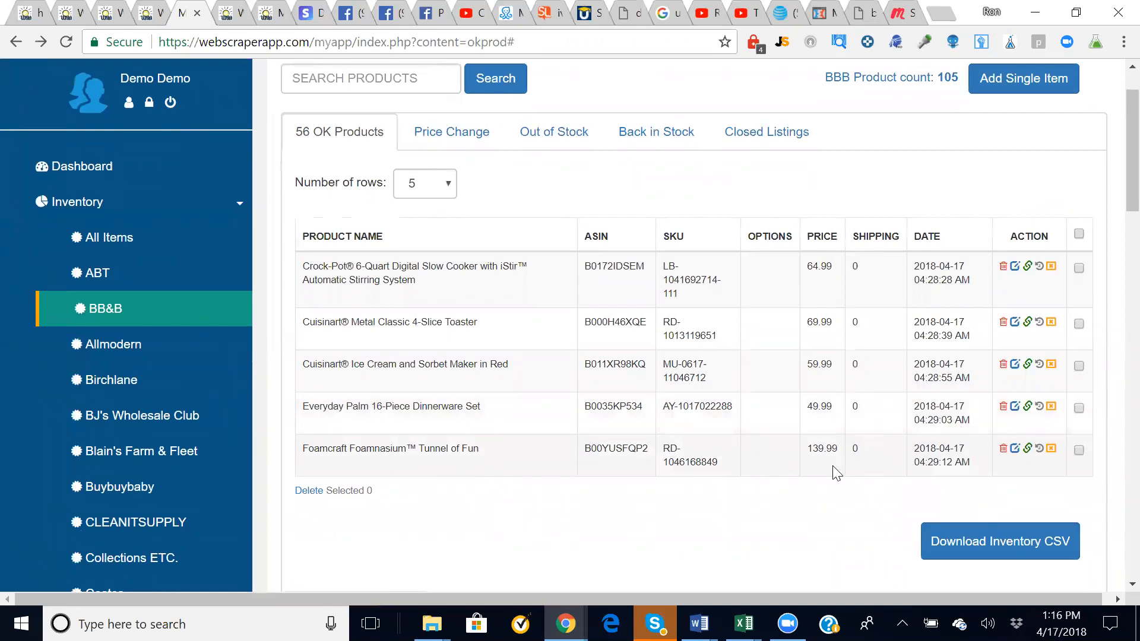
click(1039, 450)
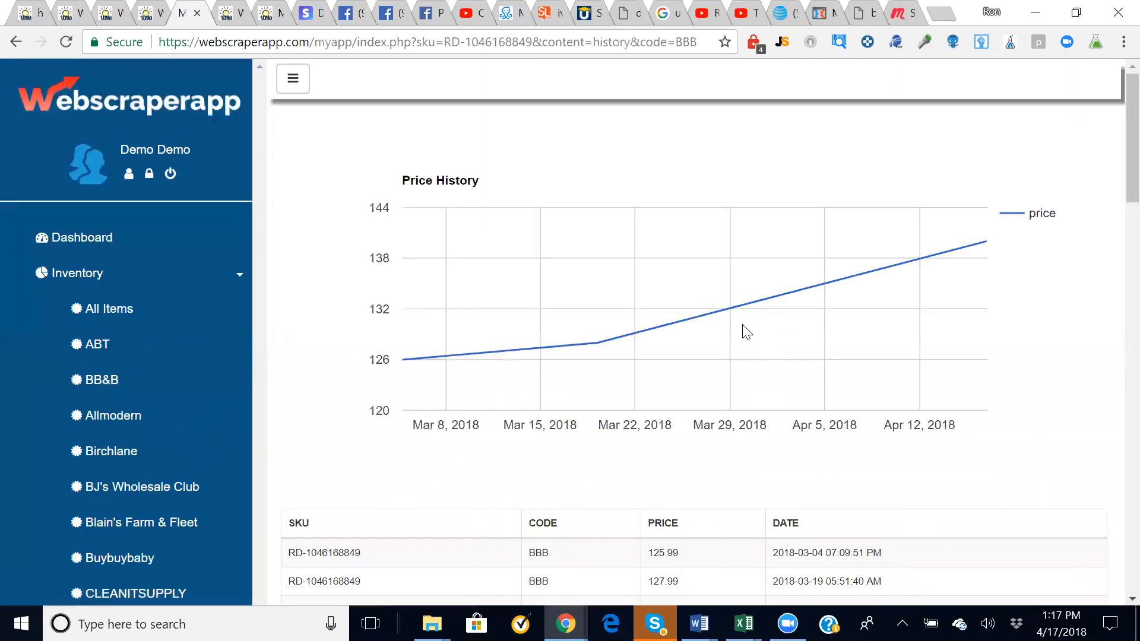
scroll(662, 356, down, 2)
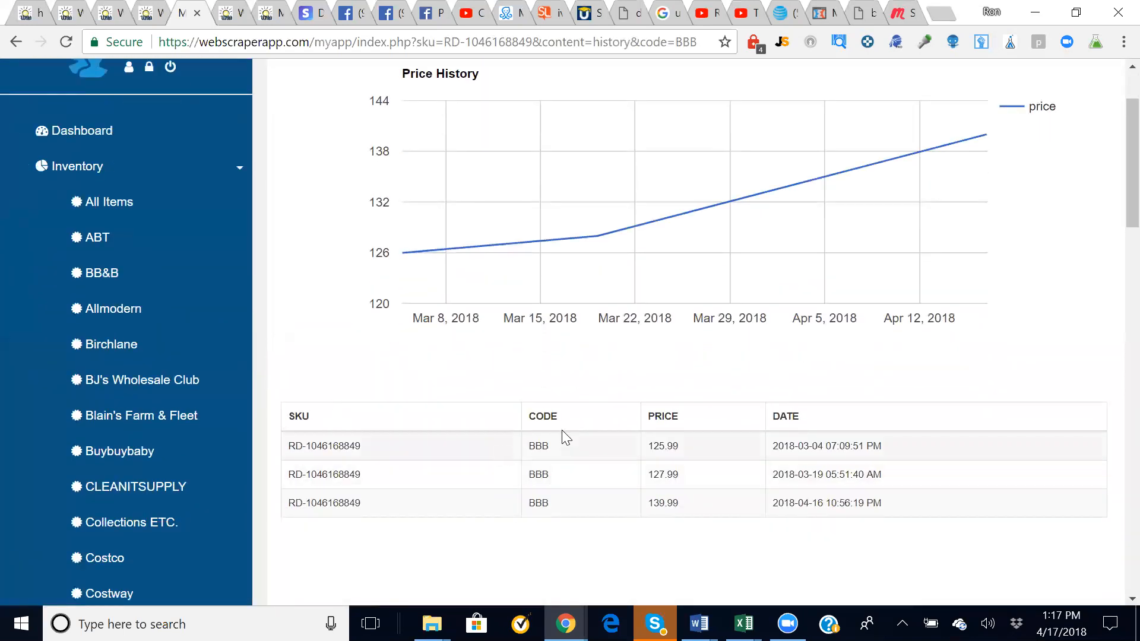
scroll(561, 429, up, 1)
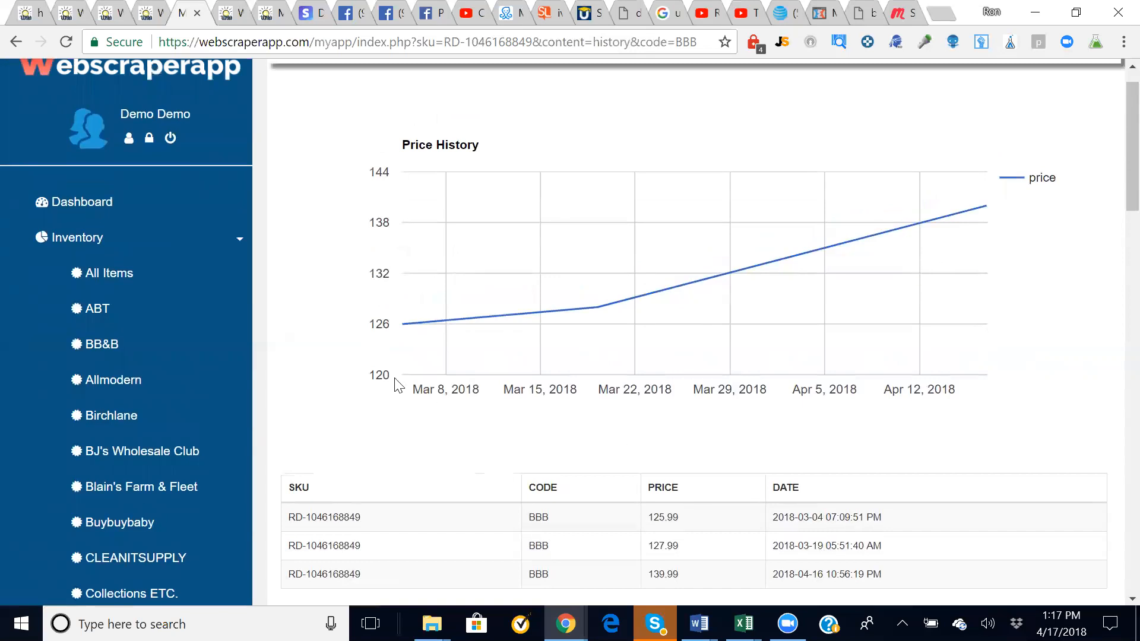
click(14, 43)
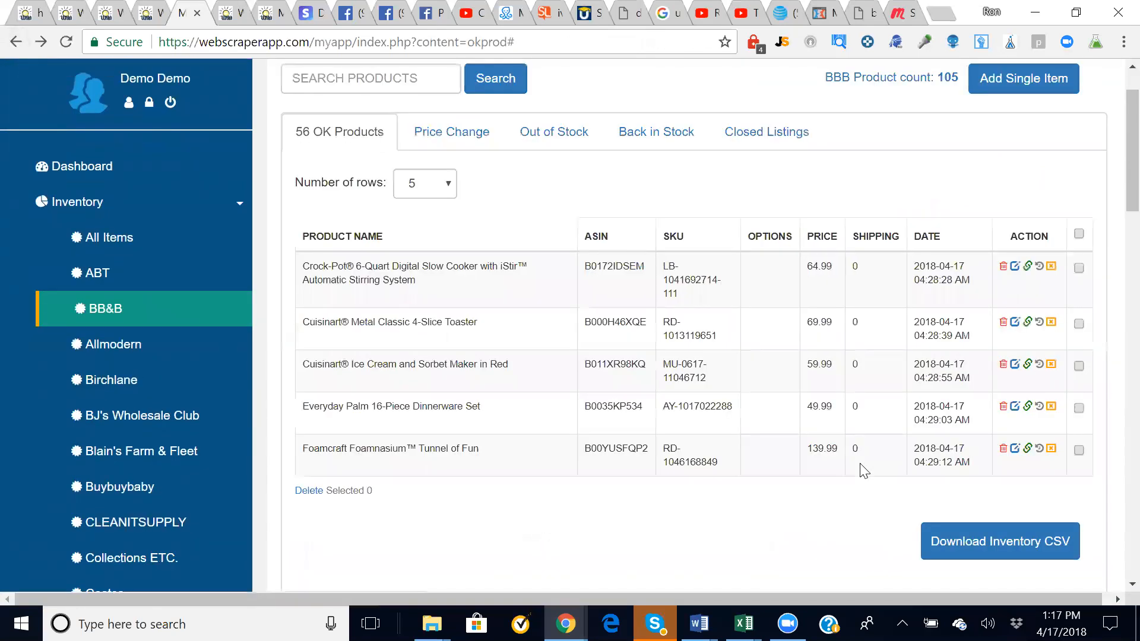
click(1027, 449)
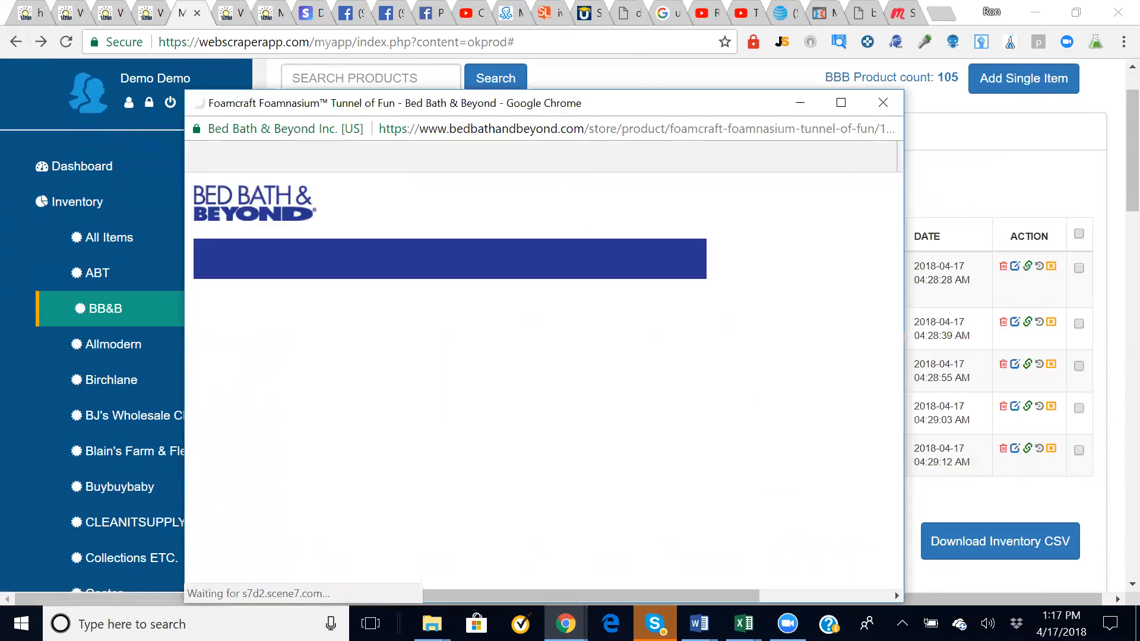
click(692, 130)
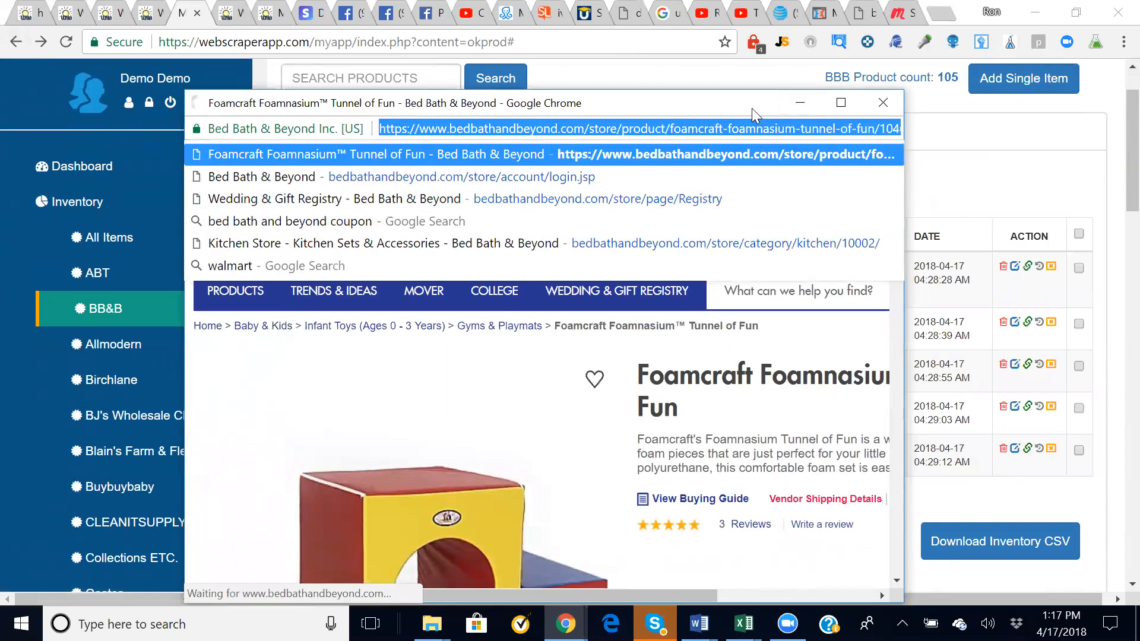
click(752, 383)
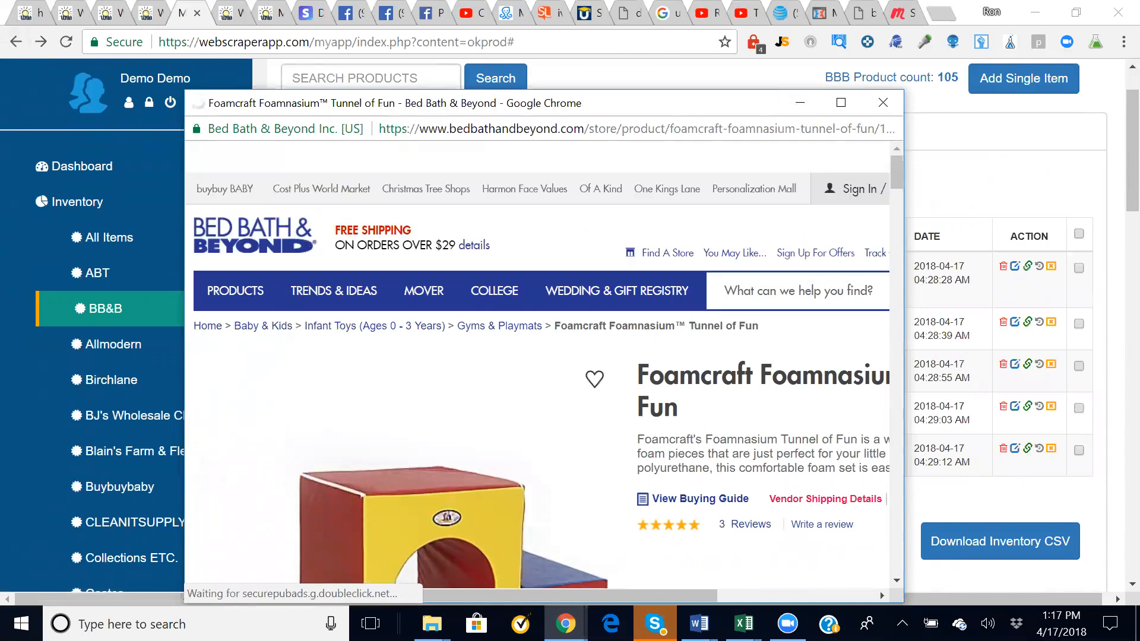
scroll(751, 383, down, 5)
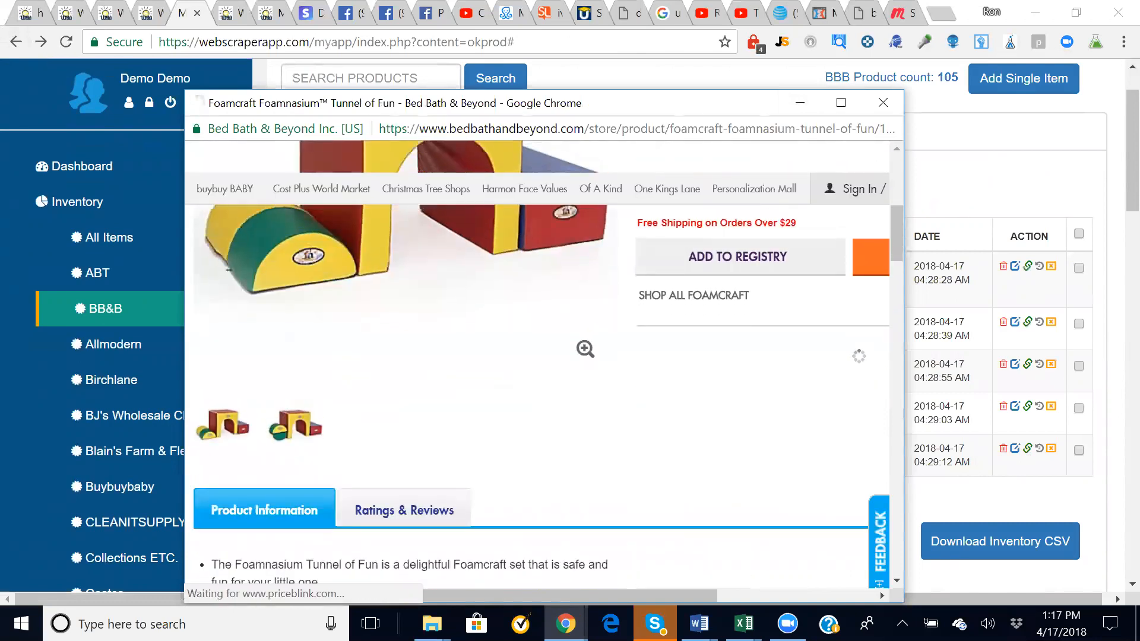
scroll(737, 365, up, 3)
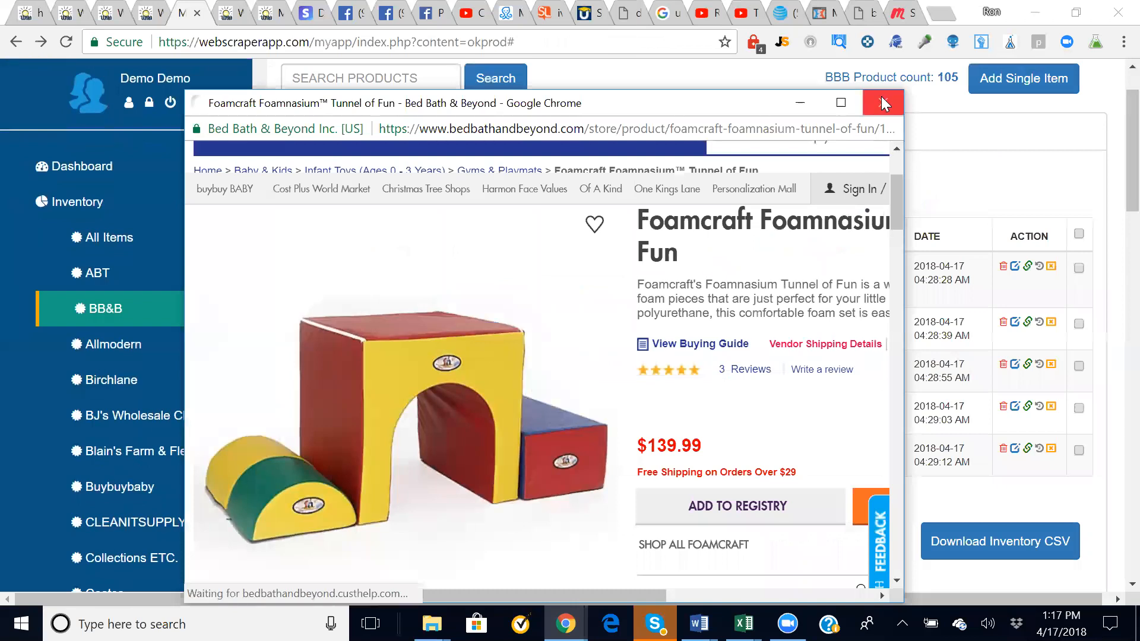
click(883, 103)
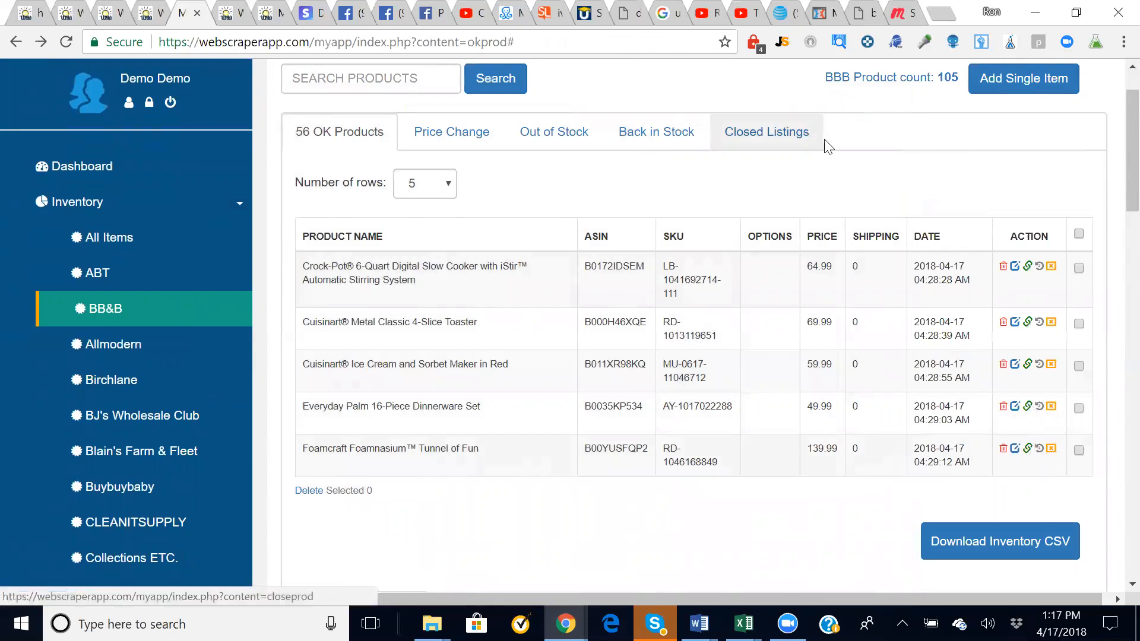
- Close the Foamcraft Foamnasium Tunnel of Fun listing, then mark it back in stock from Closed Listings
scroll(916, 249, up, 1)
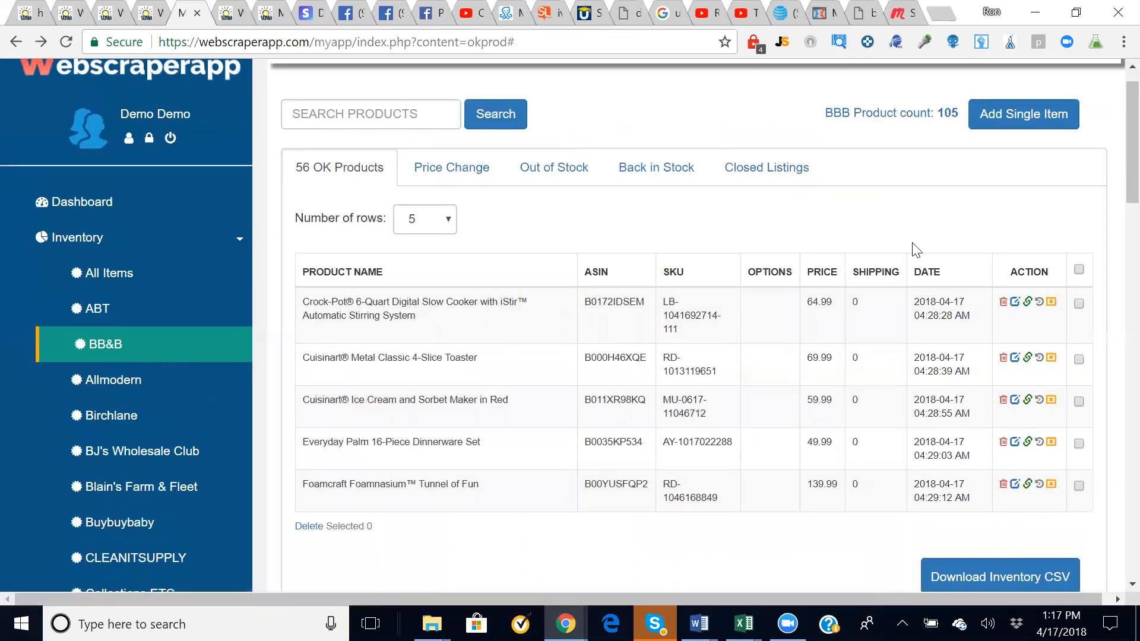
click(1051, 485)
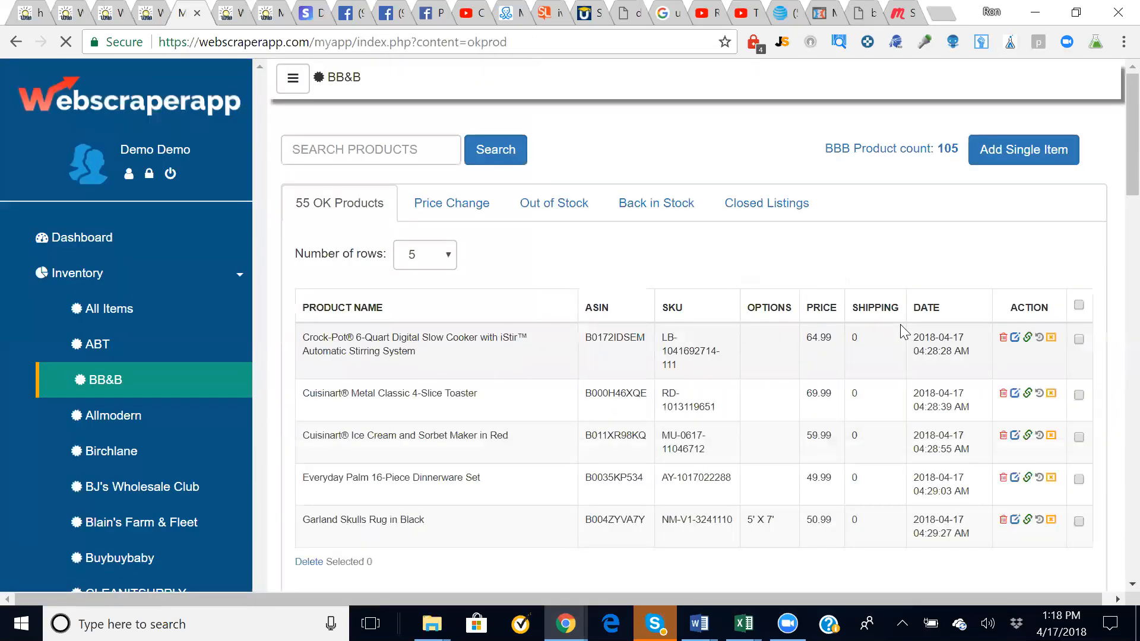
click(767, 209)
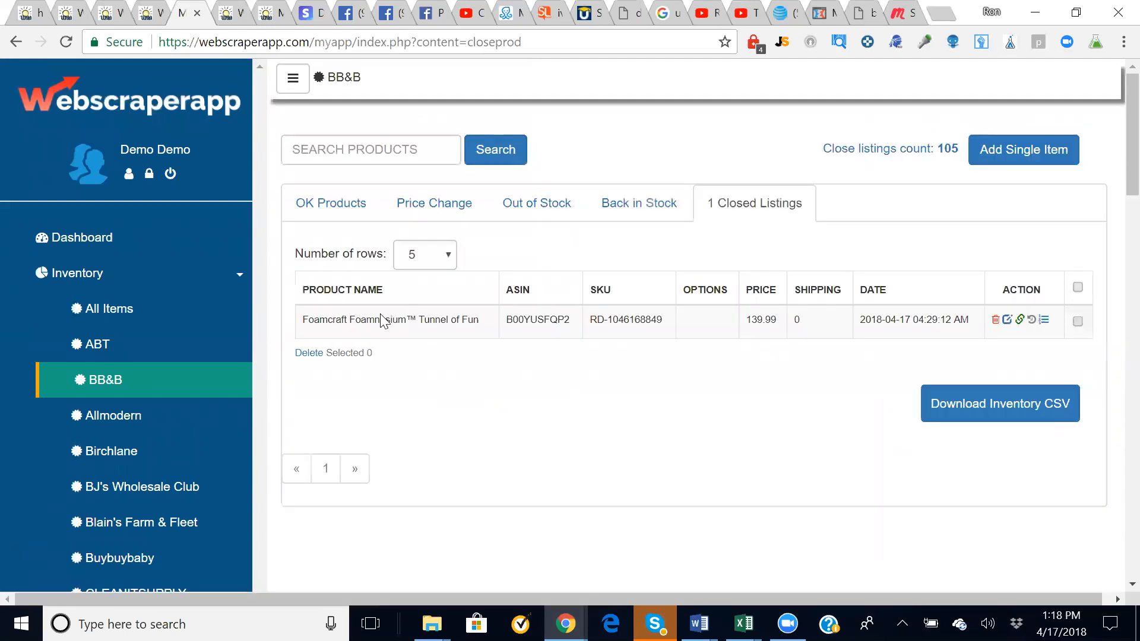
click(1044, 323)
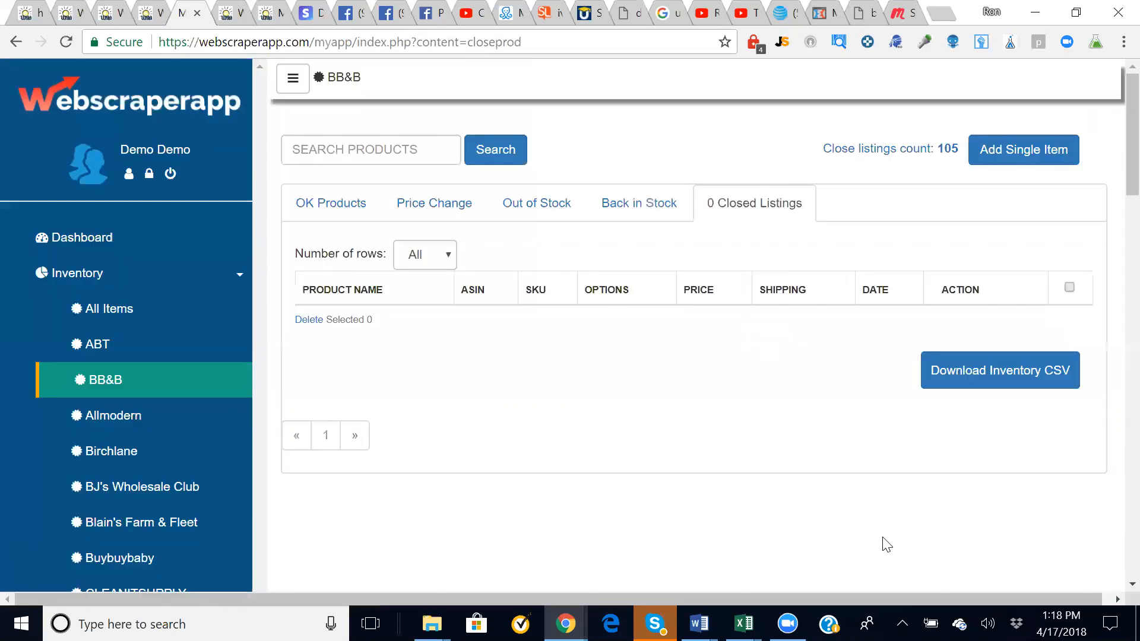
click(321, 203)
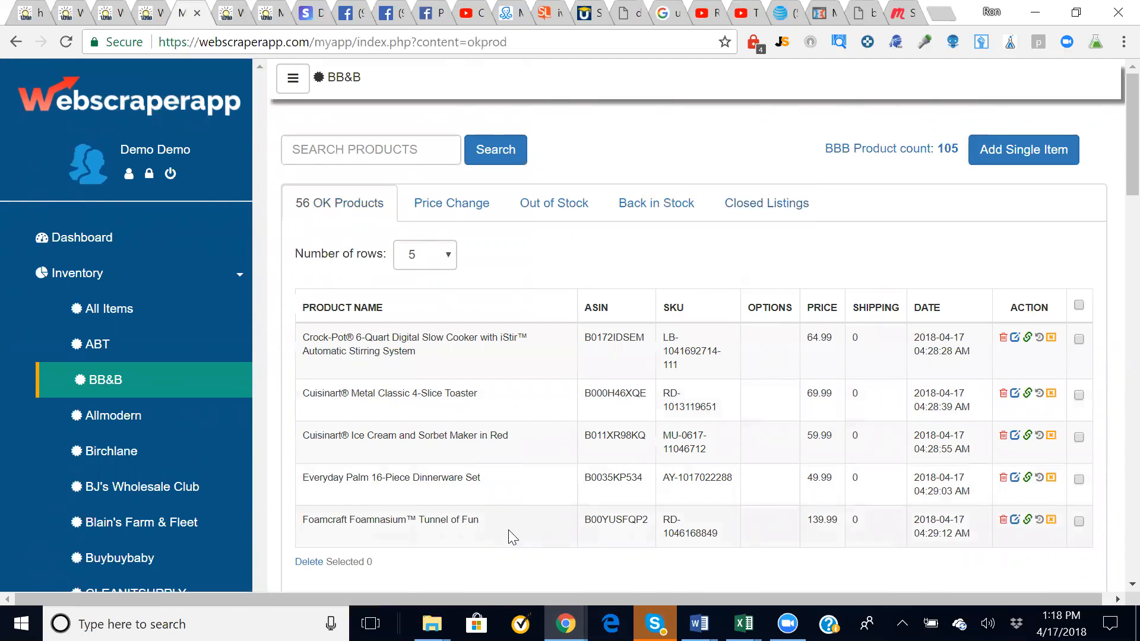
scroll(516, 173, down, 1)
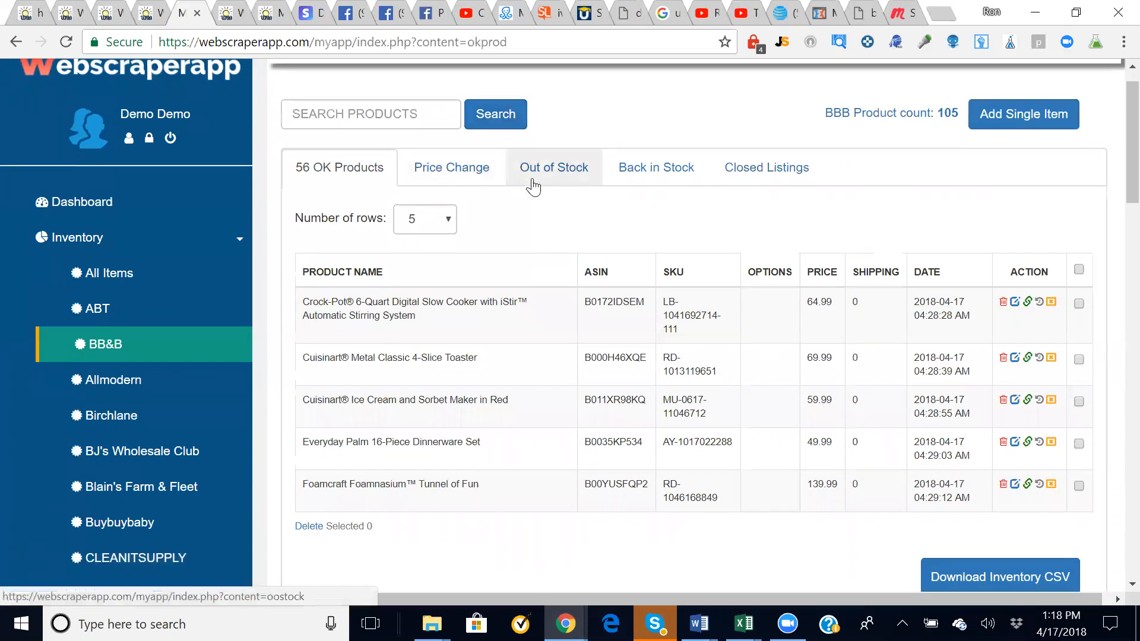
click(550, 180)
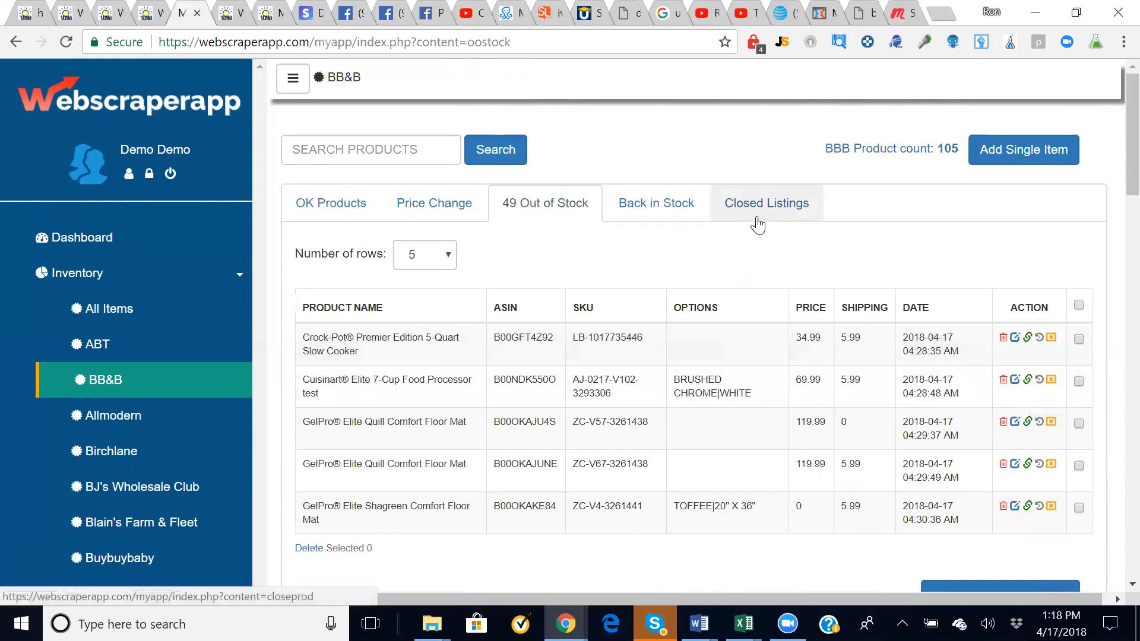
click(311, 208)
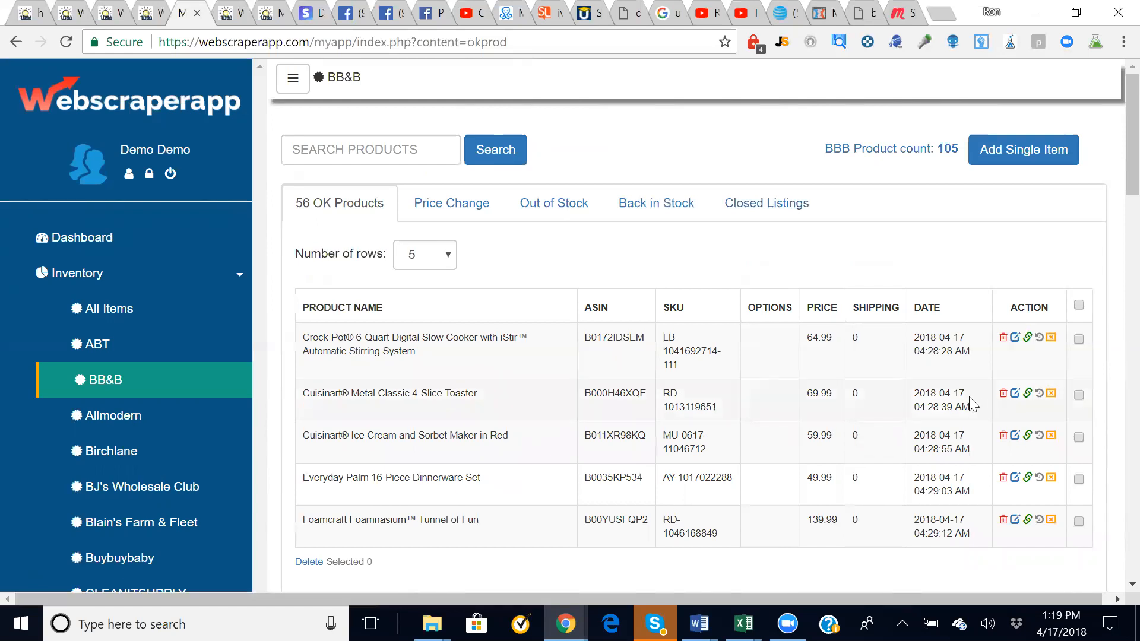
drag(965, 393, 913, 393)
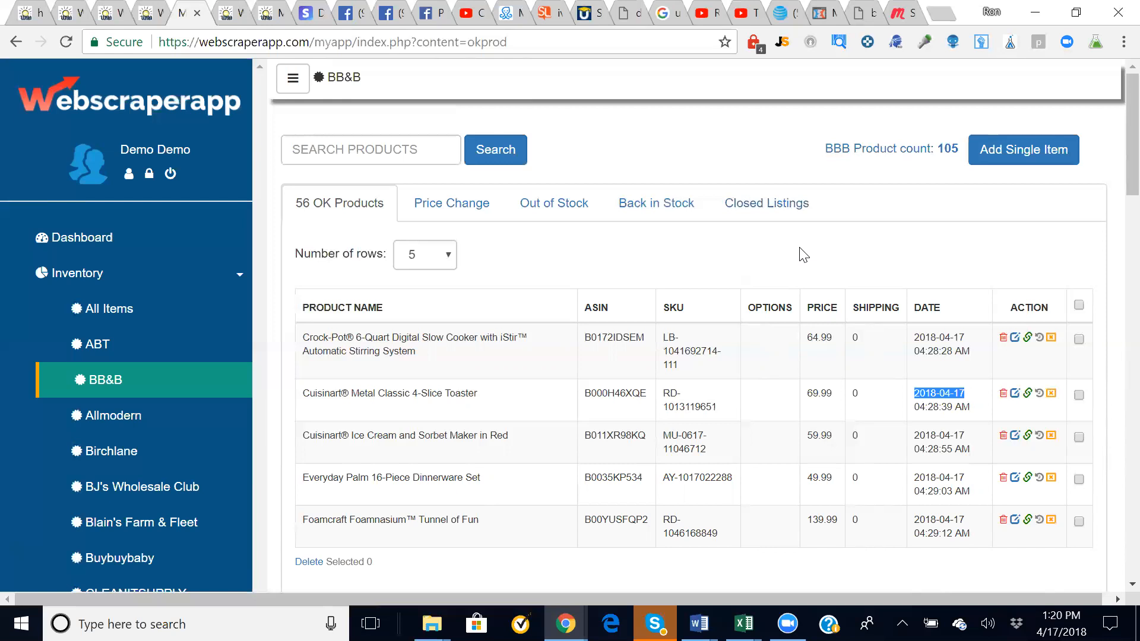
click(561, 262)
scroll(561, 264, down, 1)
scroll(558, 262, down, 15)
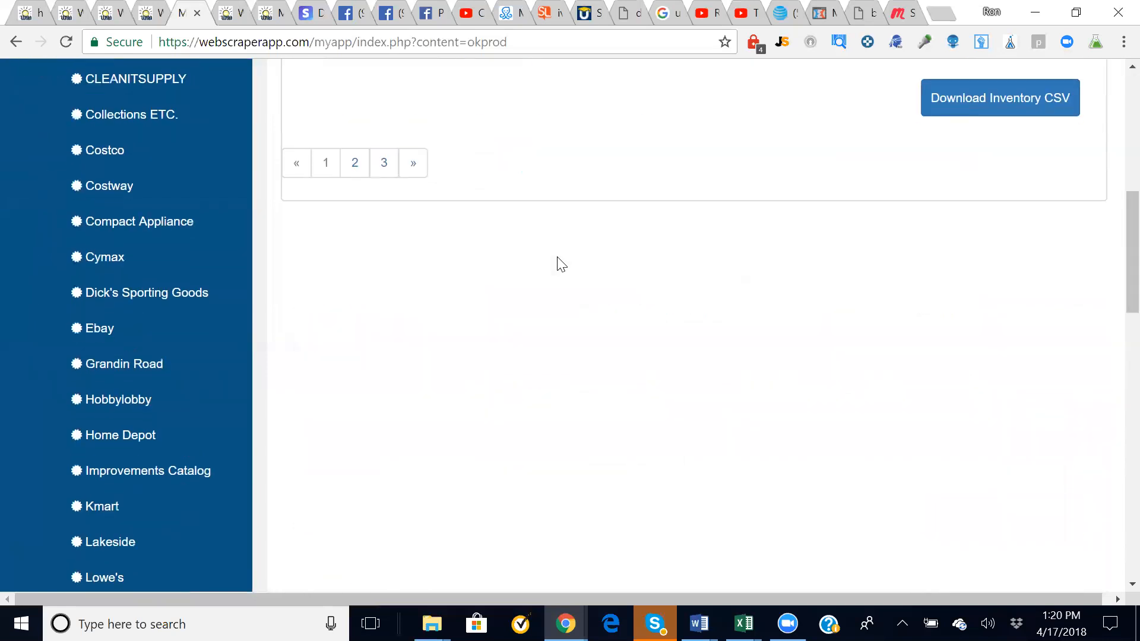
scroll(558, 261, down, 8)
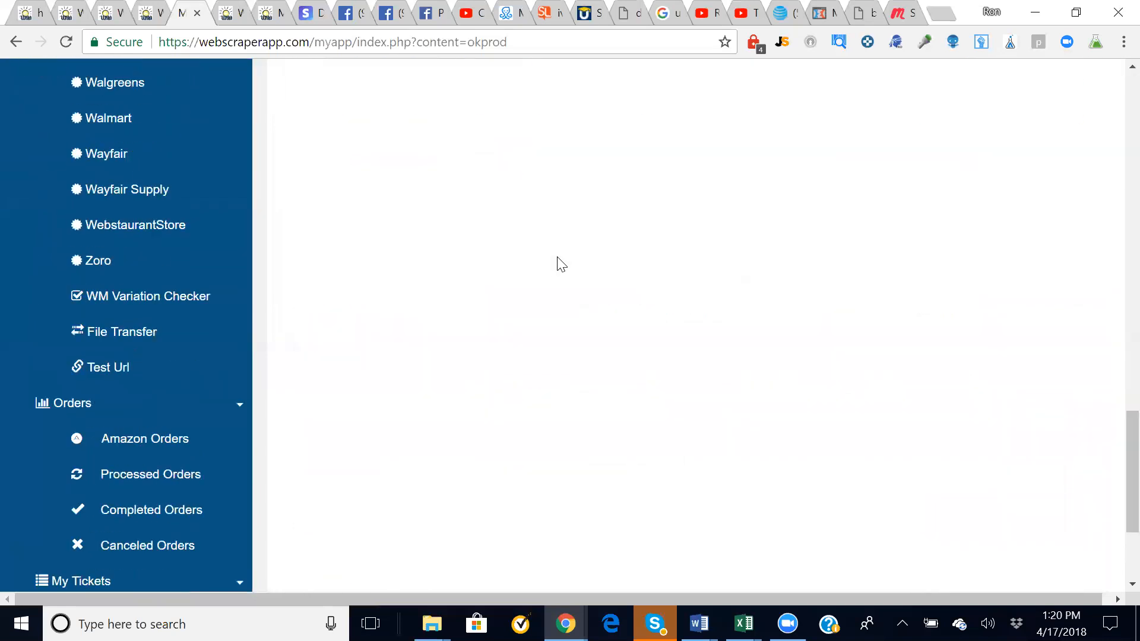
scroll(561, 265, up, 20)
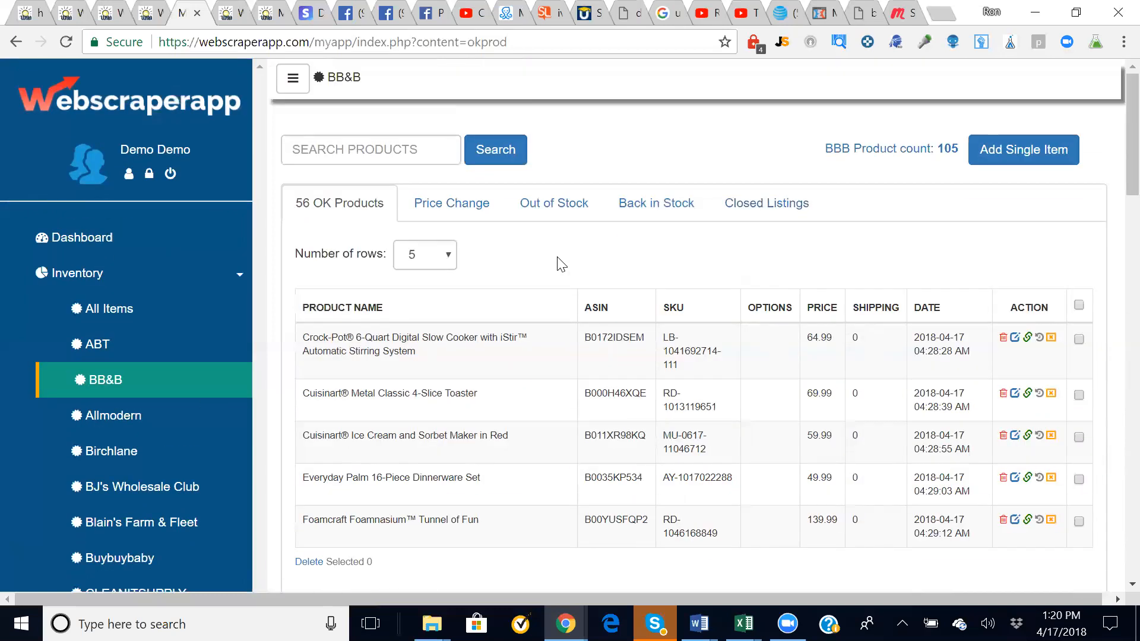
scroll(560, 262, down, 15)
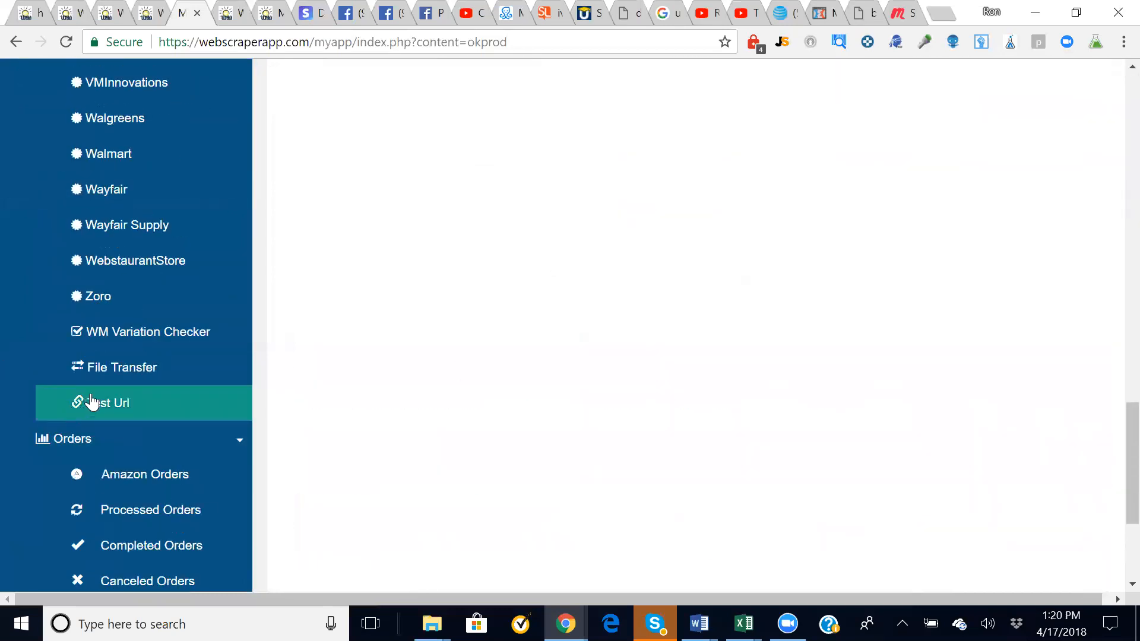
click(107, 405)
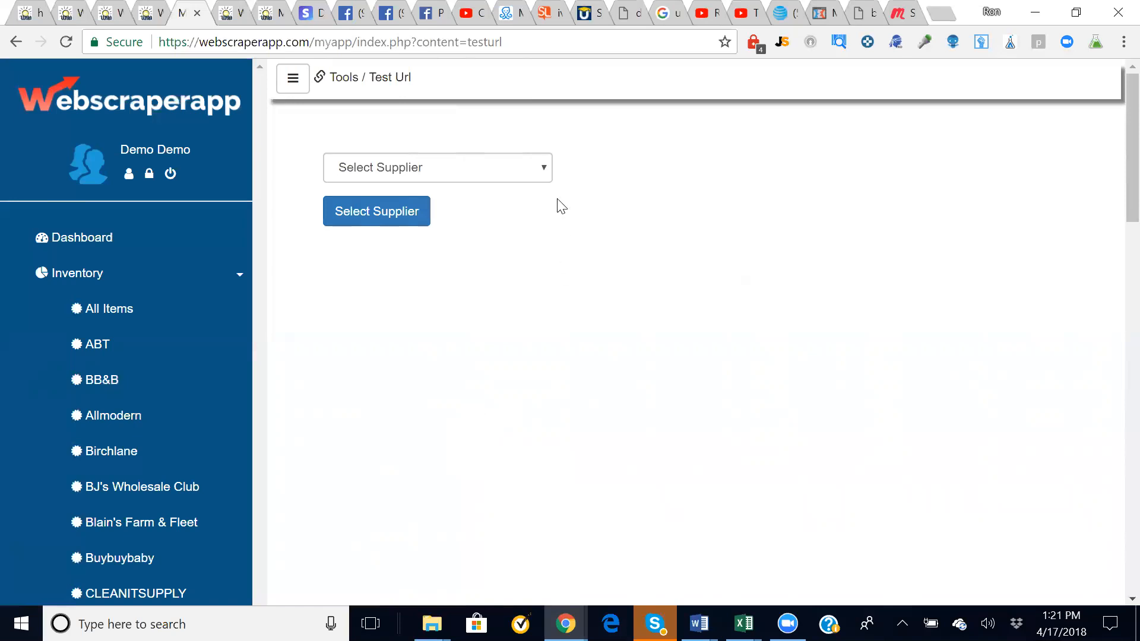
click(538, 174)
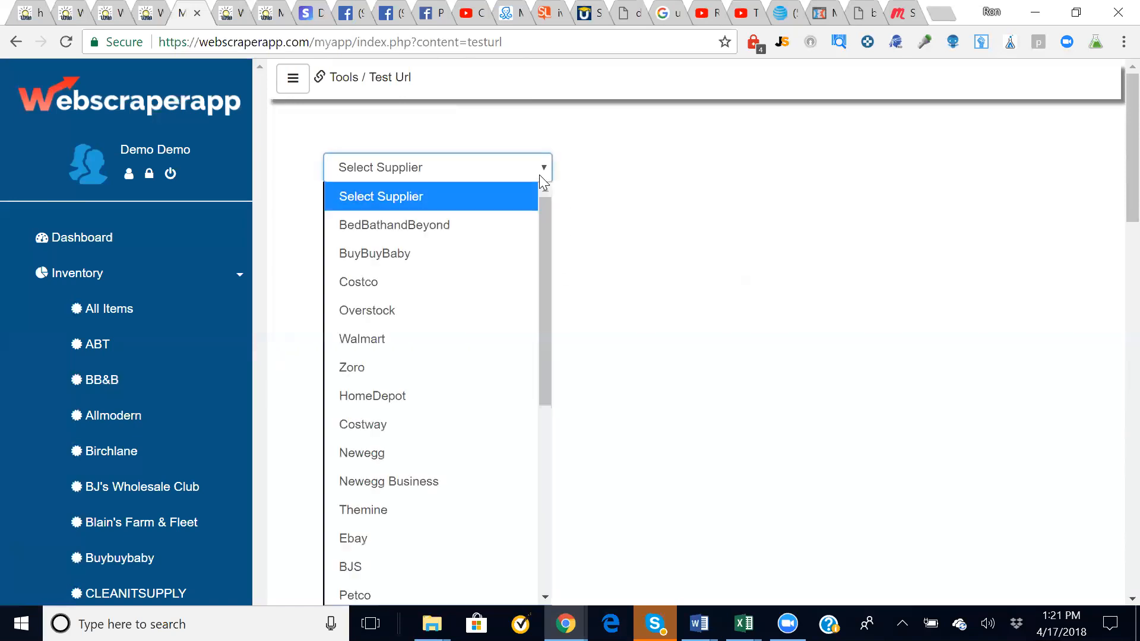
click(458, 229)
click(362, 212)
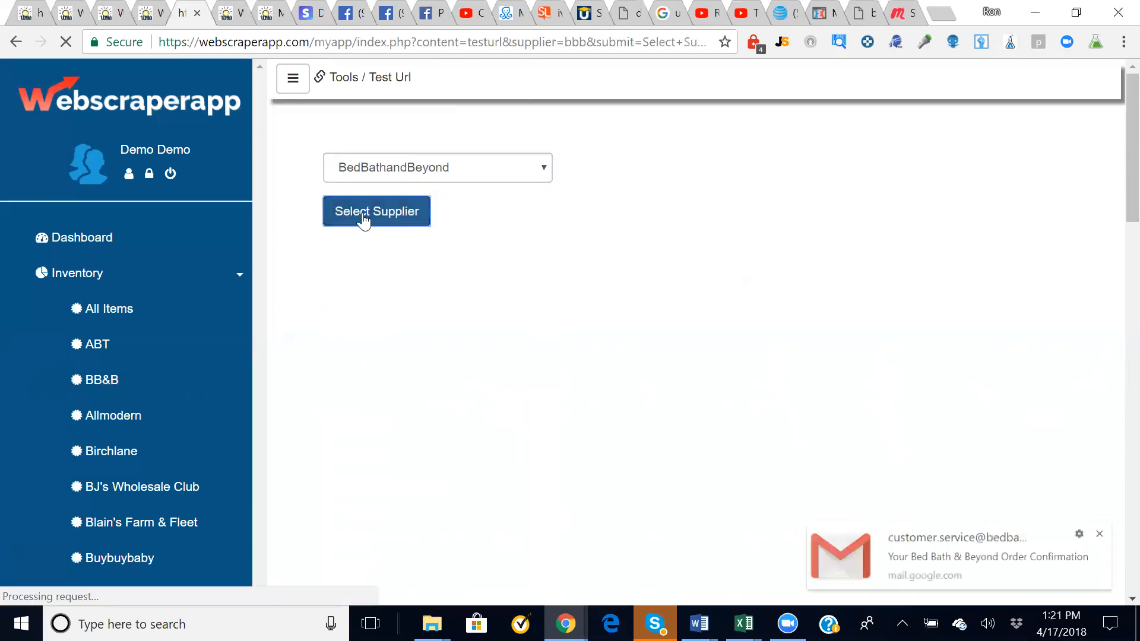
click(364, 305)
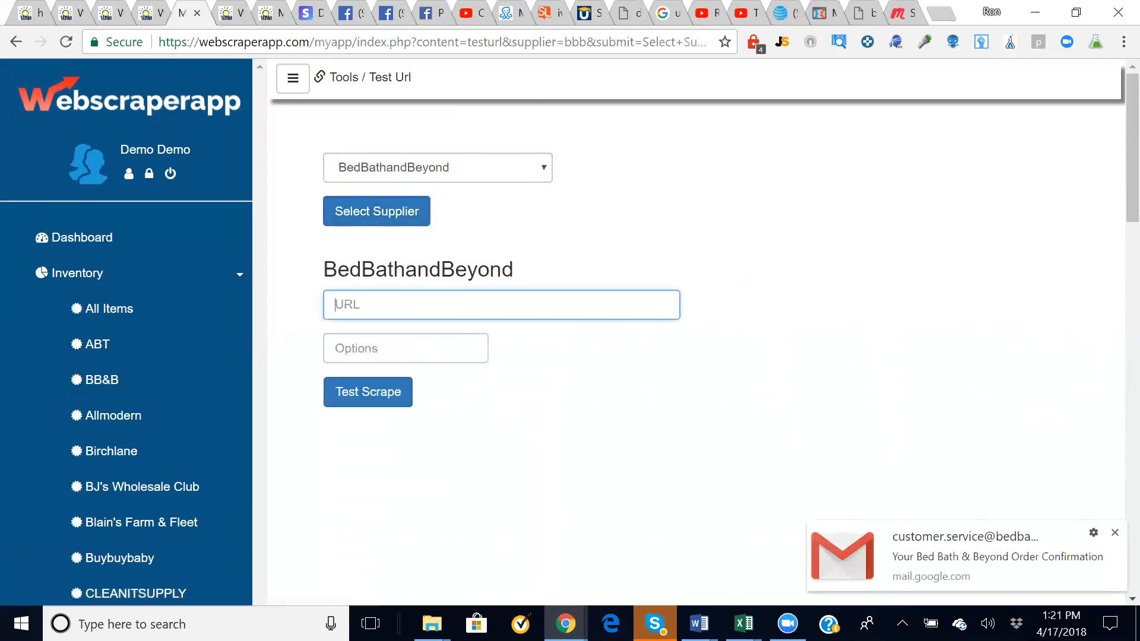
key(ctrl+v)
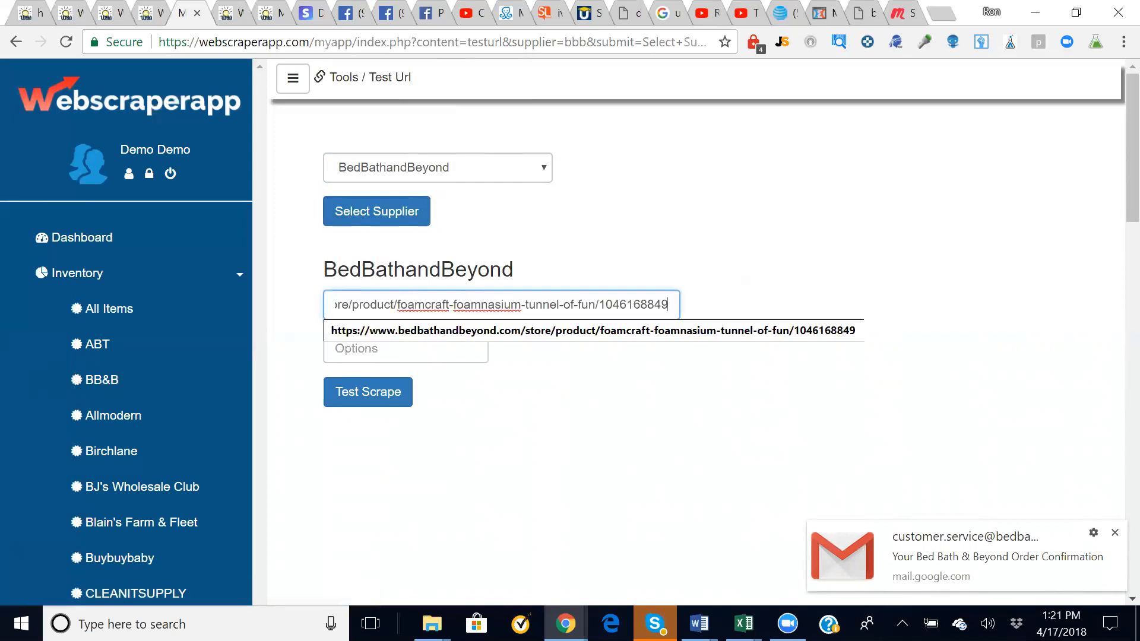
click(466, 334)
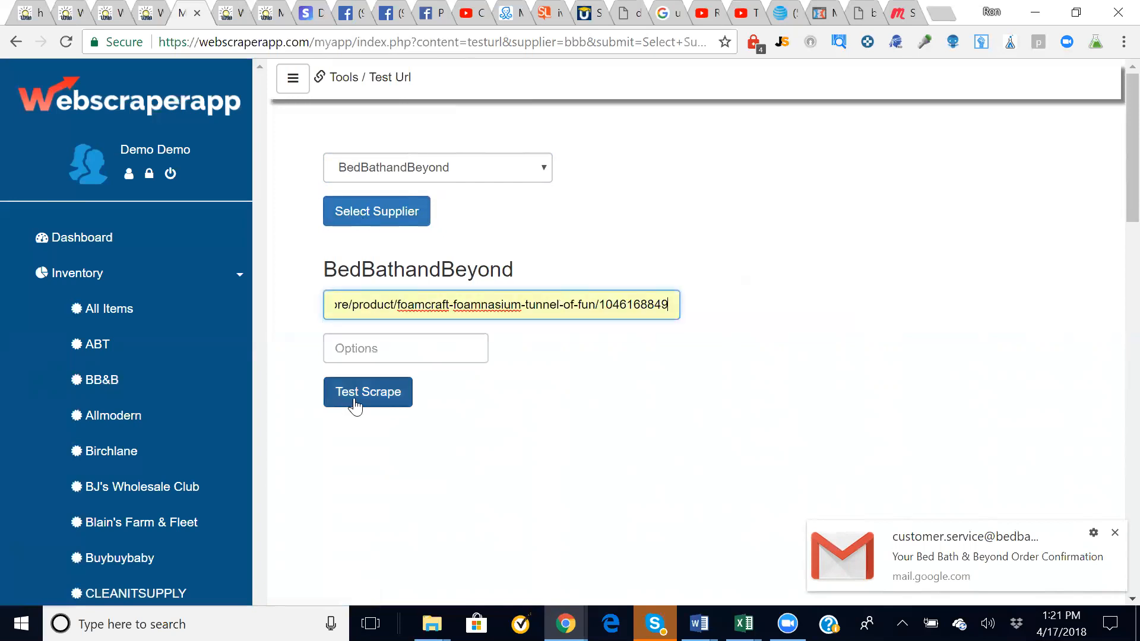
click(362, 395)
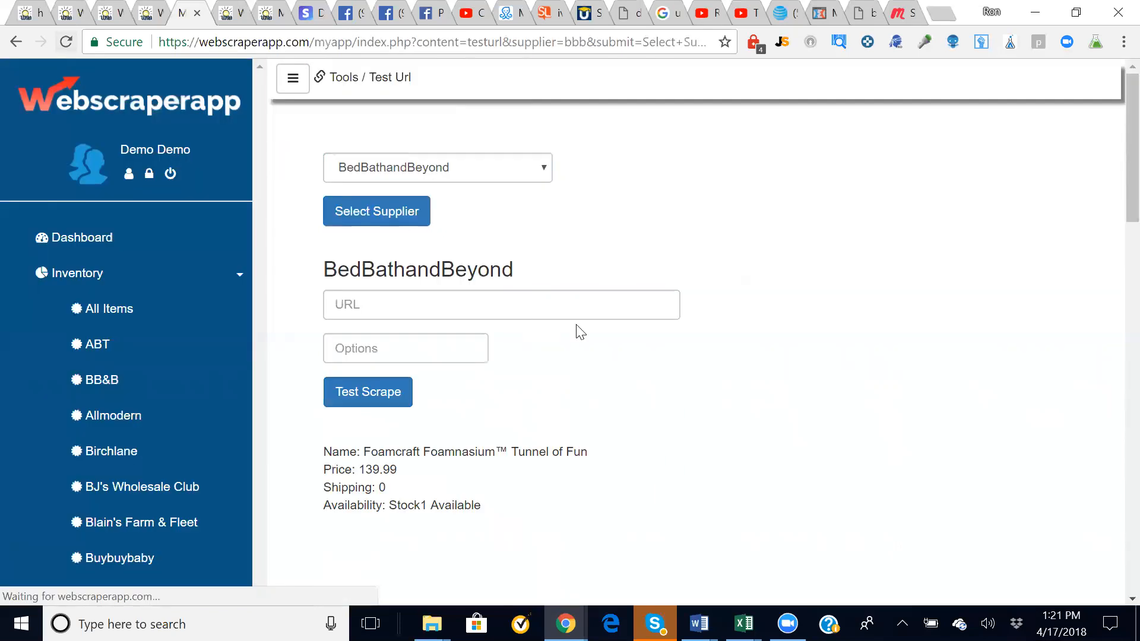
drag(357, 451, 591, 453)
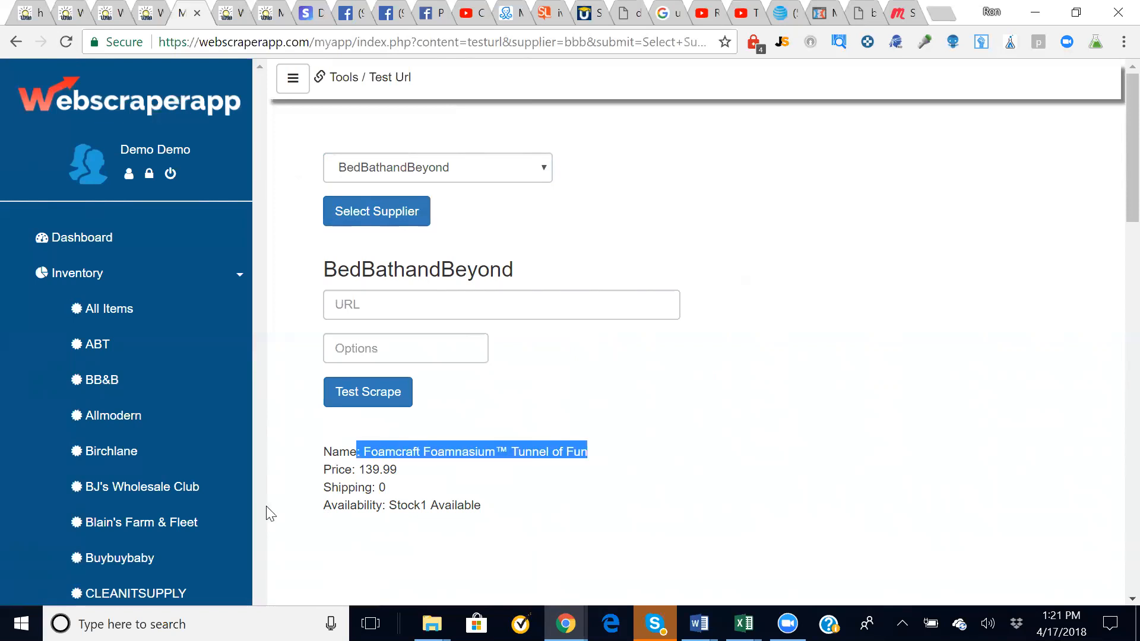
click(401, 506)
drag(389, 504, 551, 520)
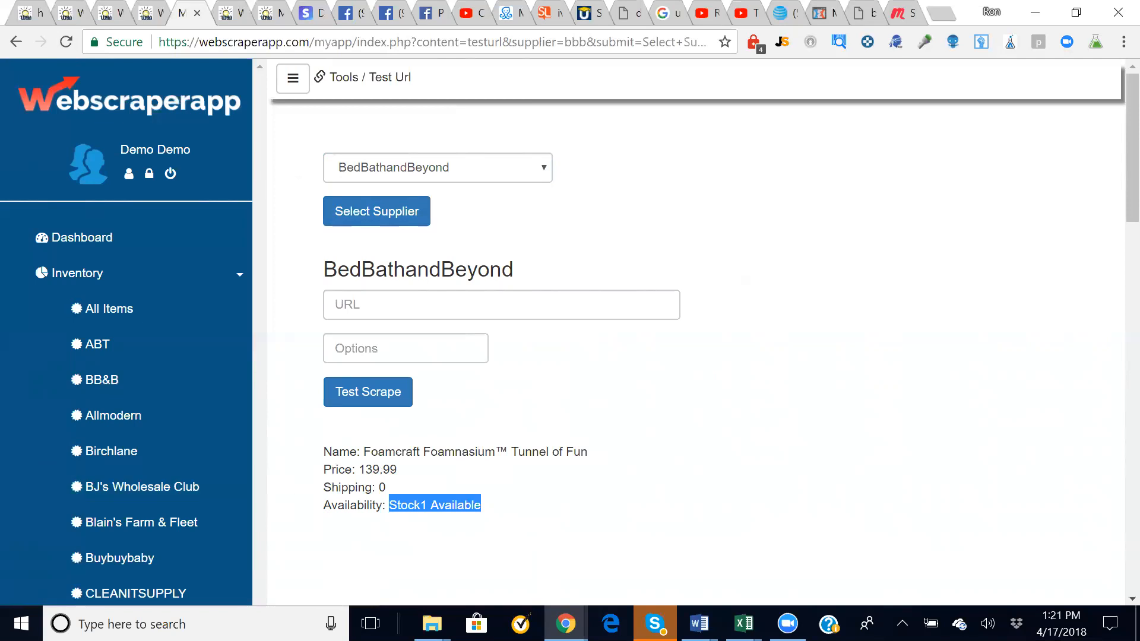
click(650, 503)
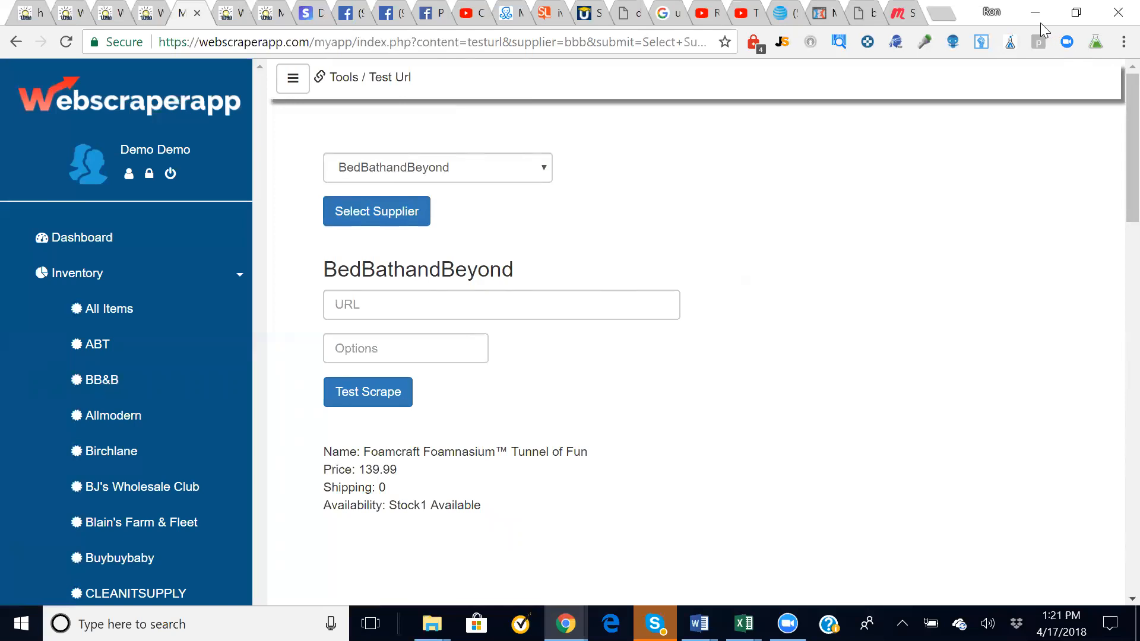
scroll(748, 419, down, 1)
scroll(752, 420, up, 1)
scroll(753, 421, up, 1)
- Open Walmart's Big Joe Lumin Bean Bag Chair page, select item number 22061229 in its URL, and return
click(871, 17)
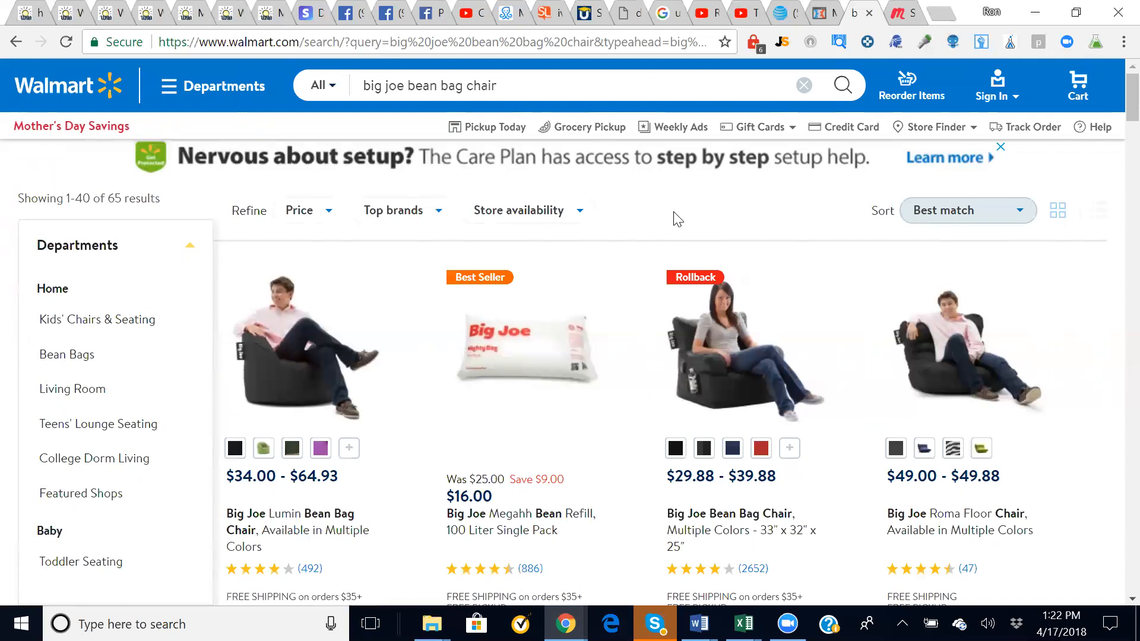
click(315, 364)
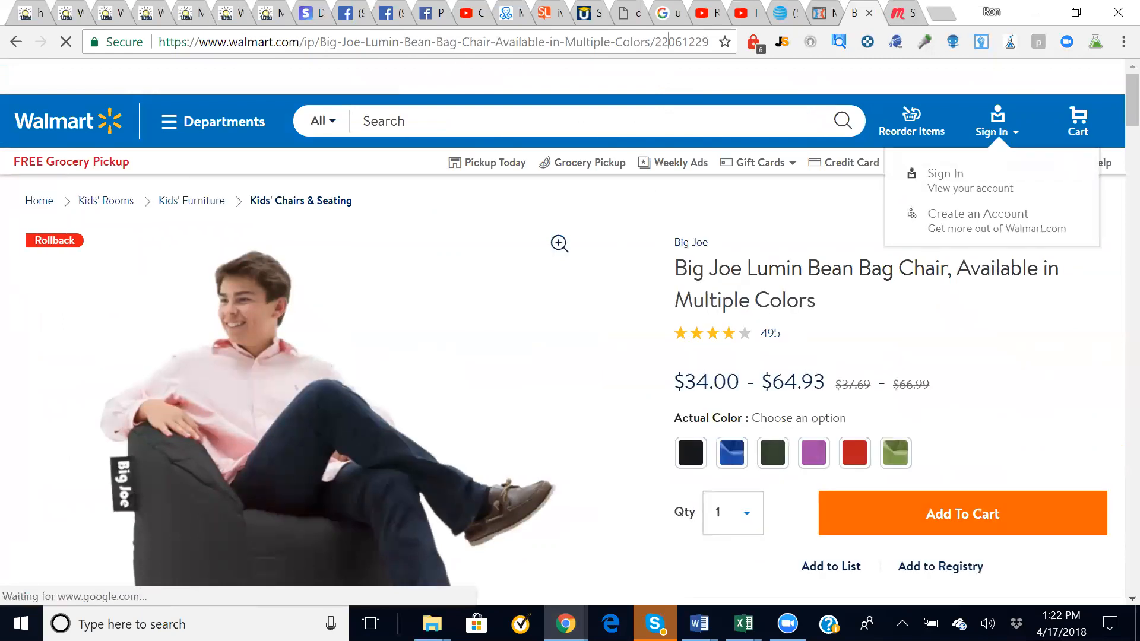
click(671, 41)
click(662, 41)
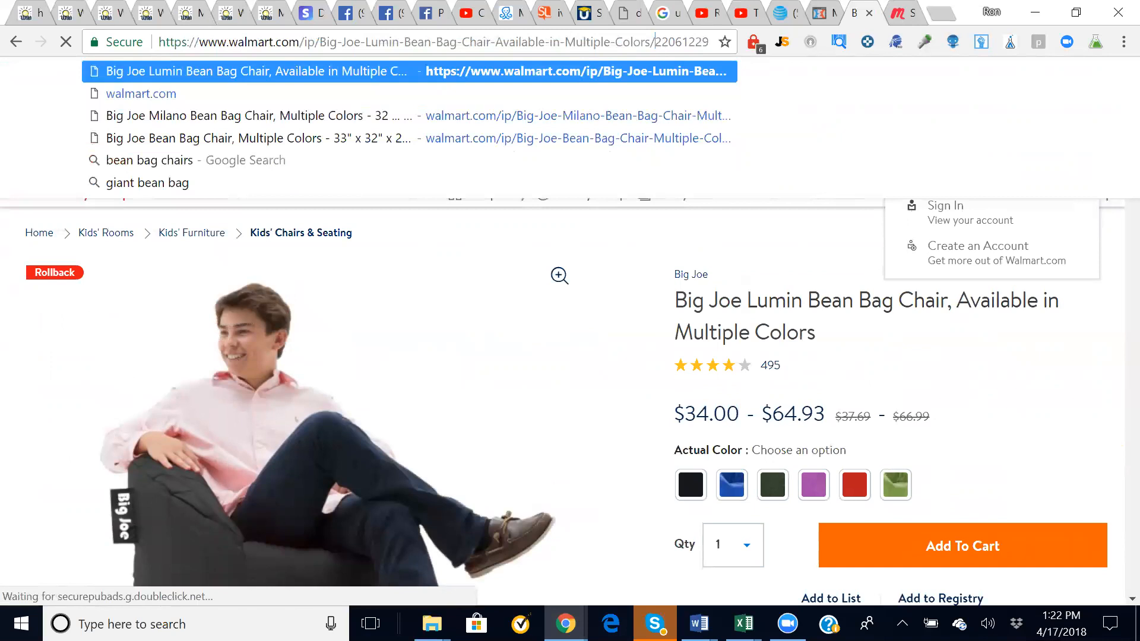
drag(654, 42, 720, 42)
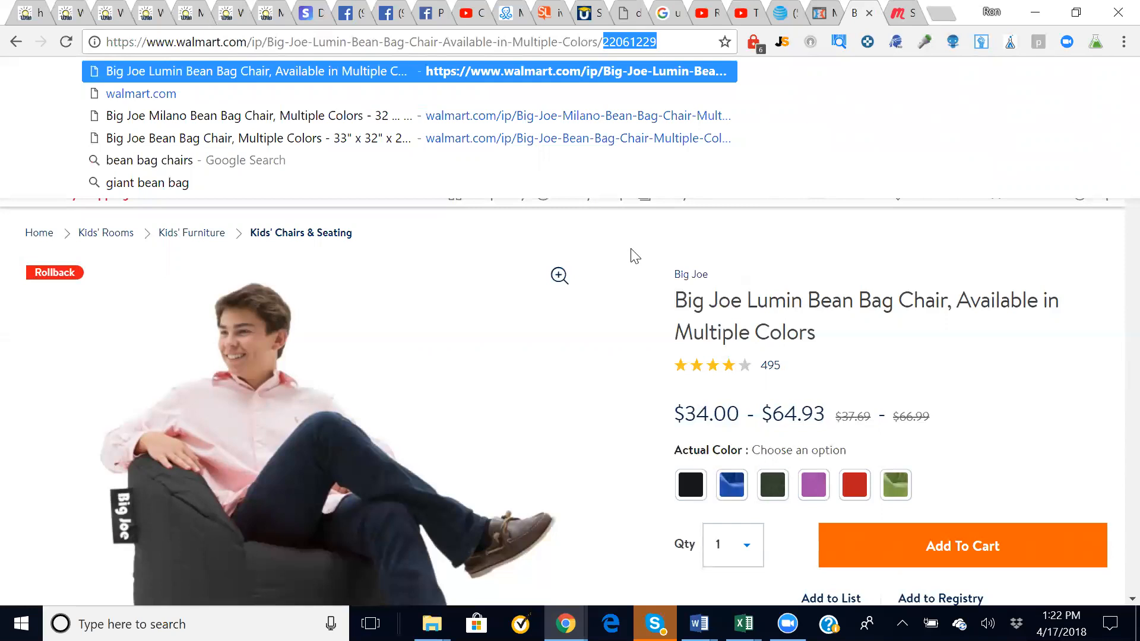
click(633, 255)
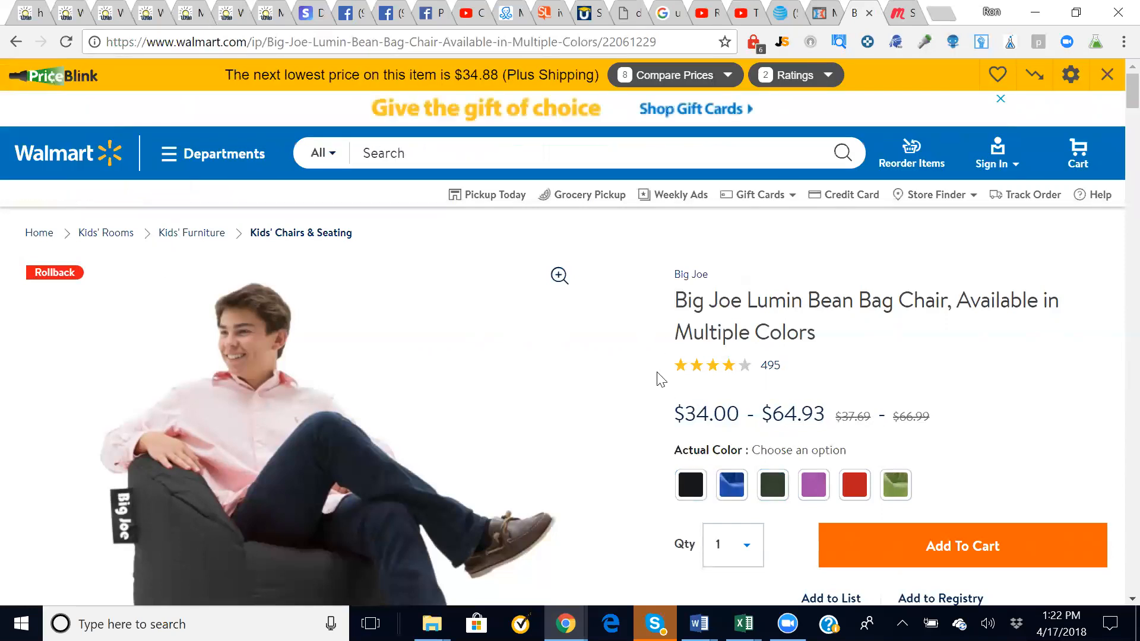
click(143, 22)
- Go to the WM Variation Checker page from the Webscraperapp sidebar
click(187, 23)
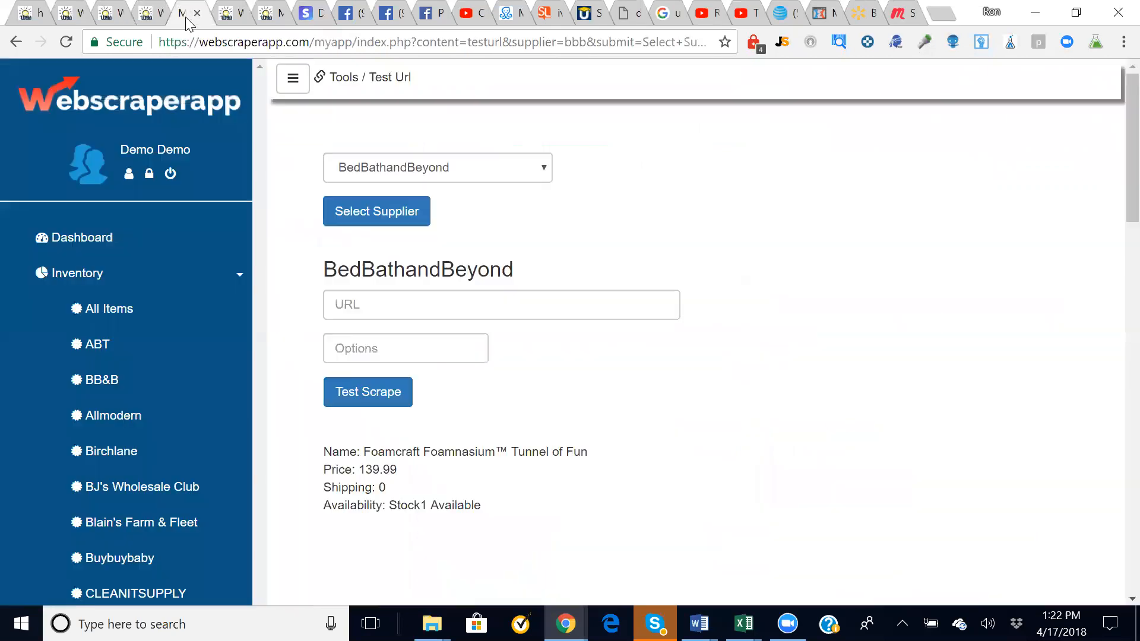
scroll(226, 545, down, 3)
click(226, 545)
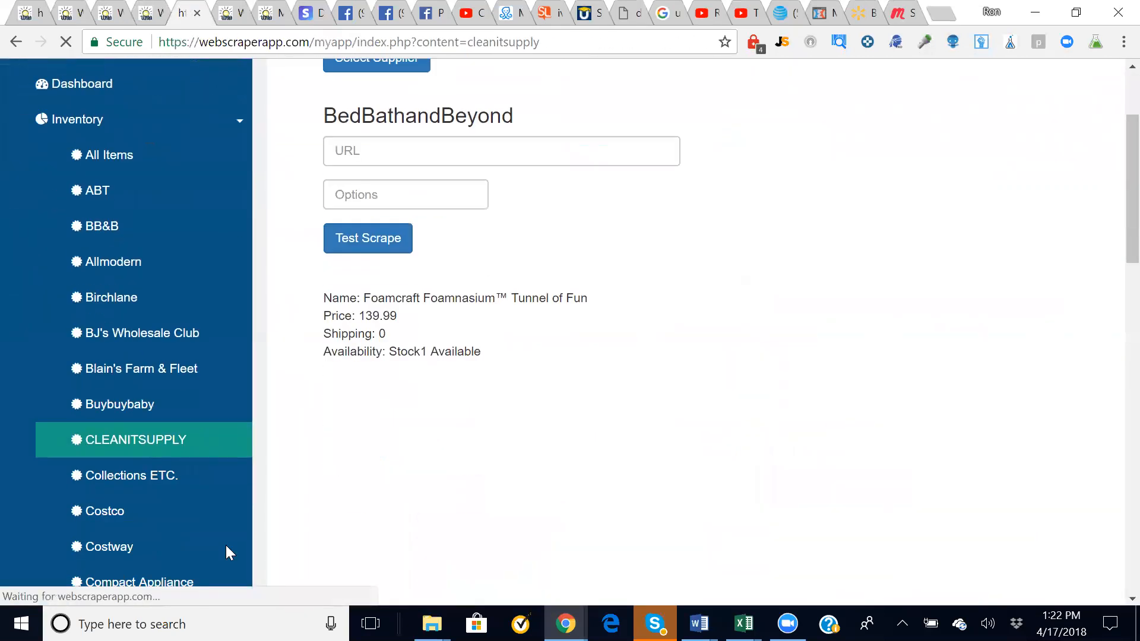
scroll(226, 544, down, 10)
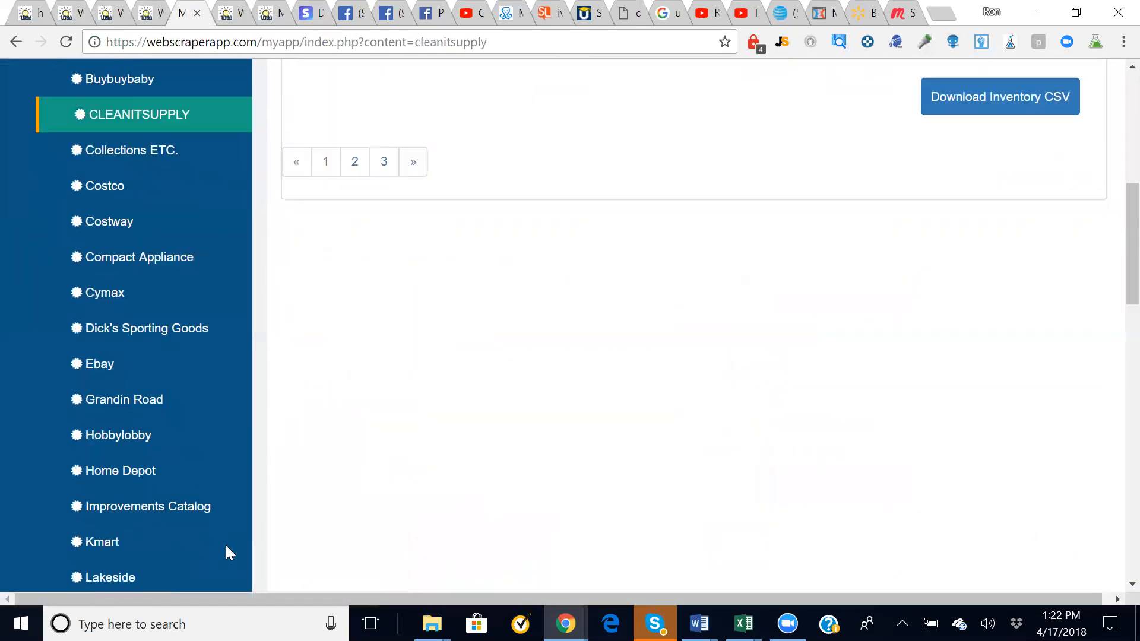
scroll(226, 545, down, 10)
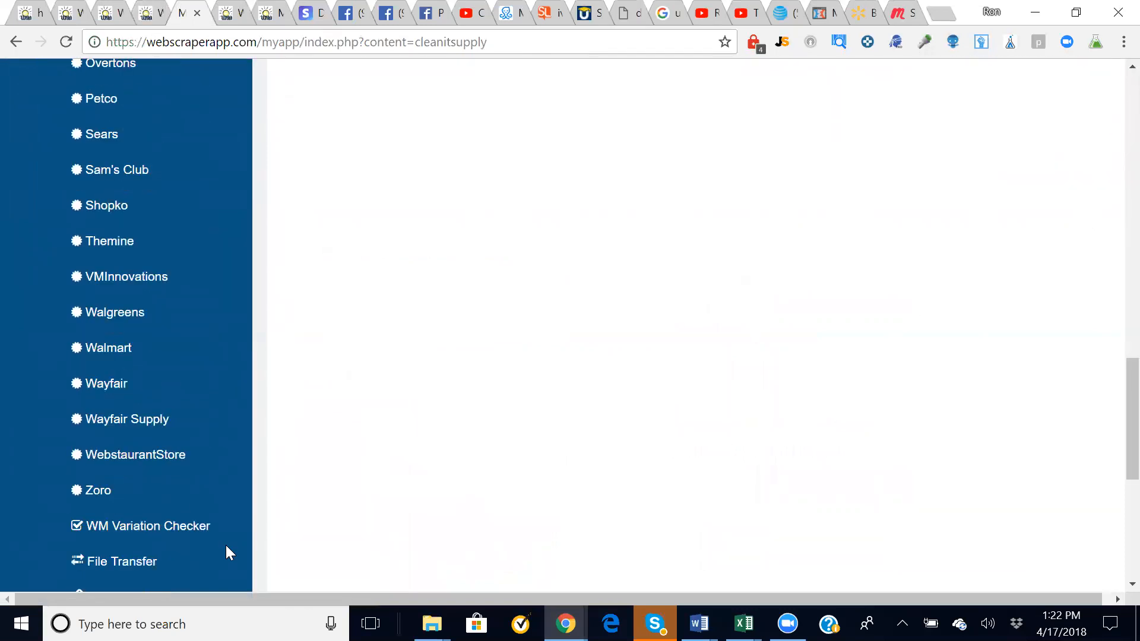
scroll(198, 508, down, 1)
click(192, 488)
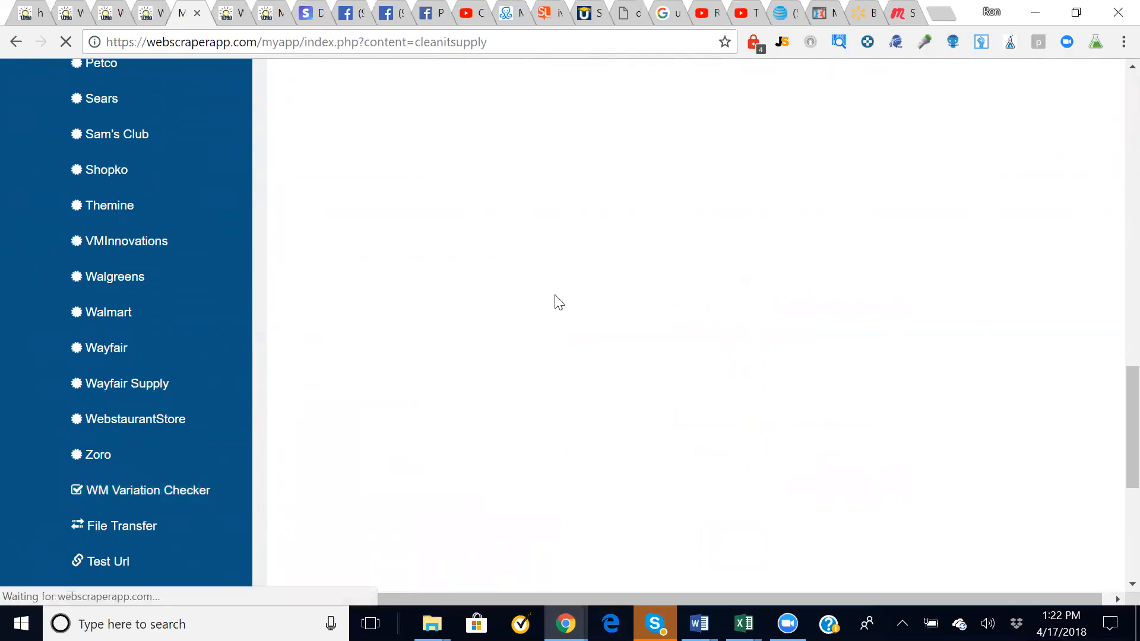
scroll(784, 305, up, 1)
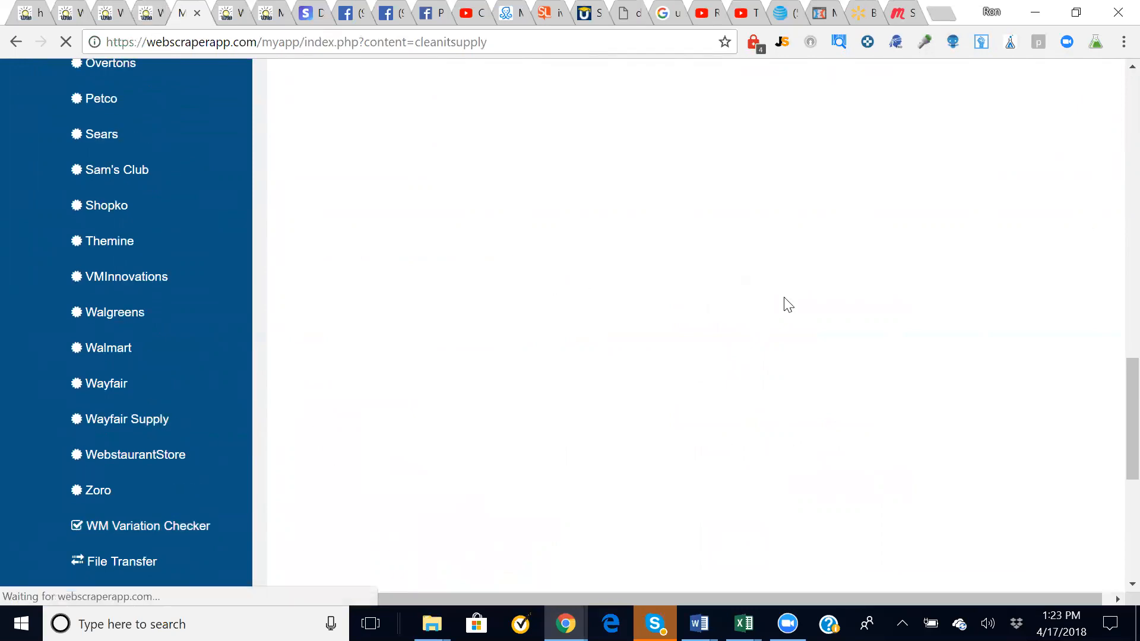
scroll(788, 304, up, 2)
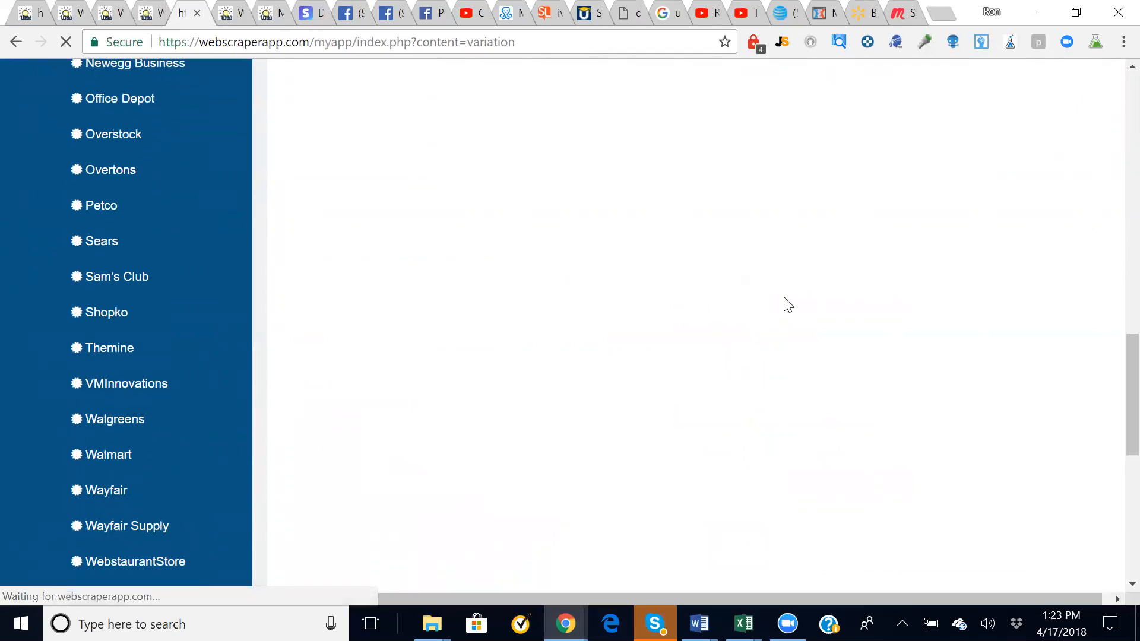
- Look up item 22061229 and review its colour variations, priced 34.0 to 64.93
click(345, 287)
text(22061229)
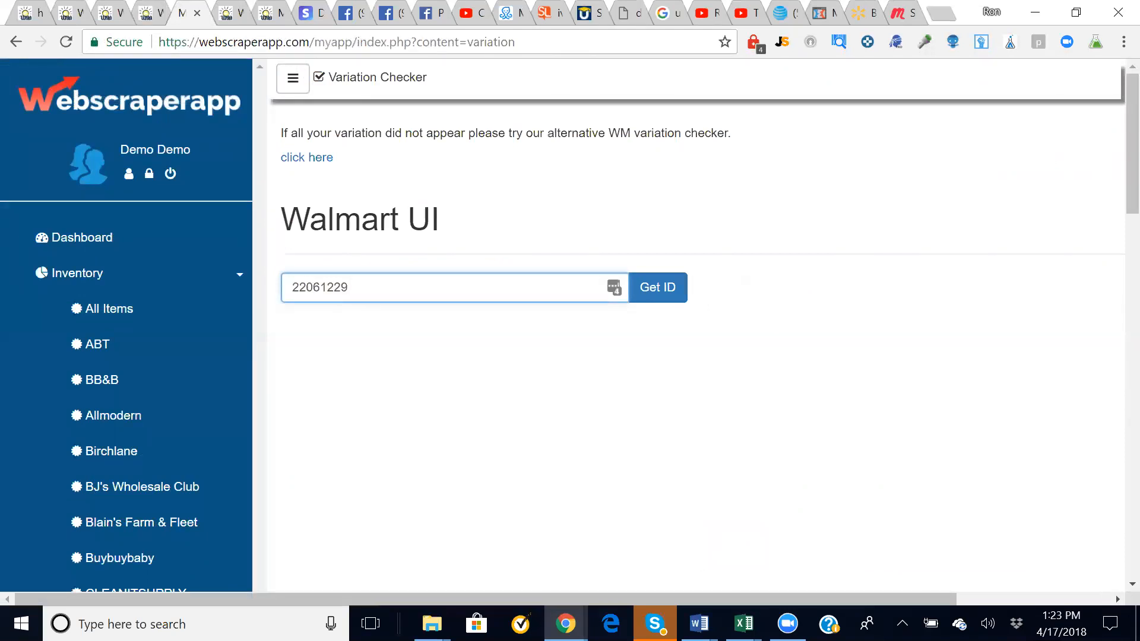
click(659, 287)
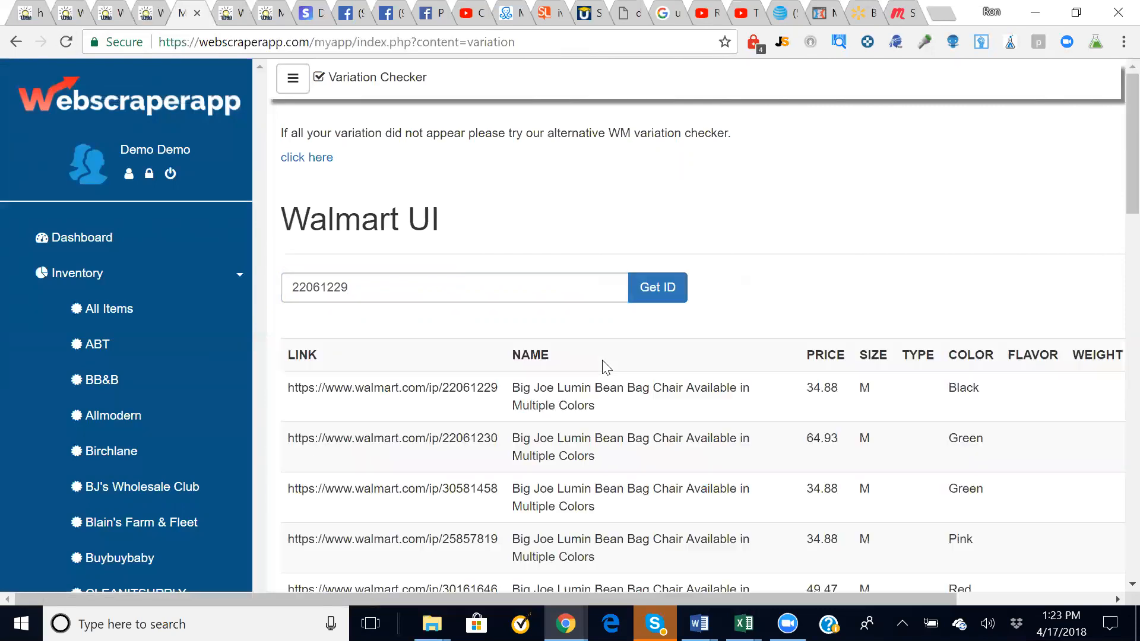
scroll(564, 309, down, 1)
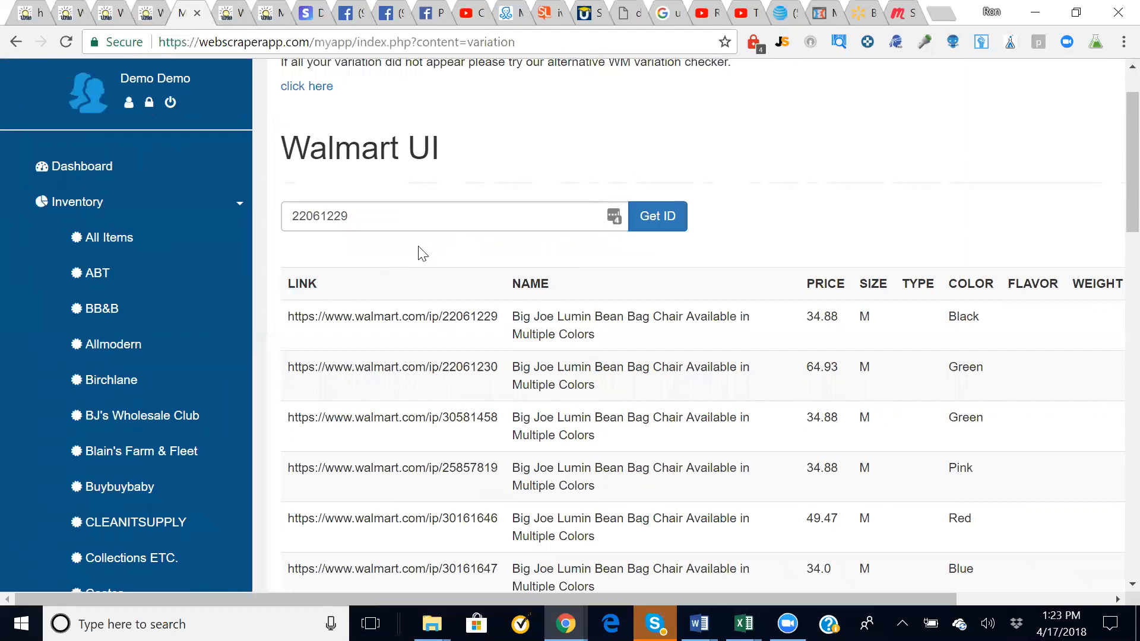
scroll(422, 253, down, 1)
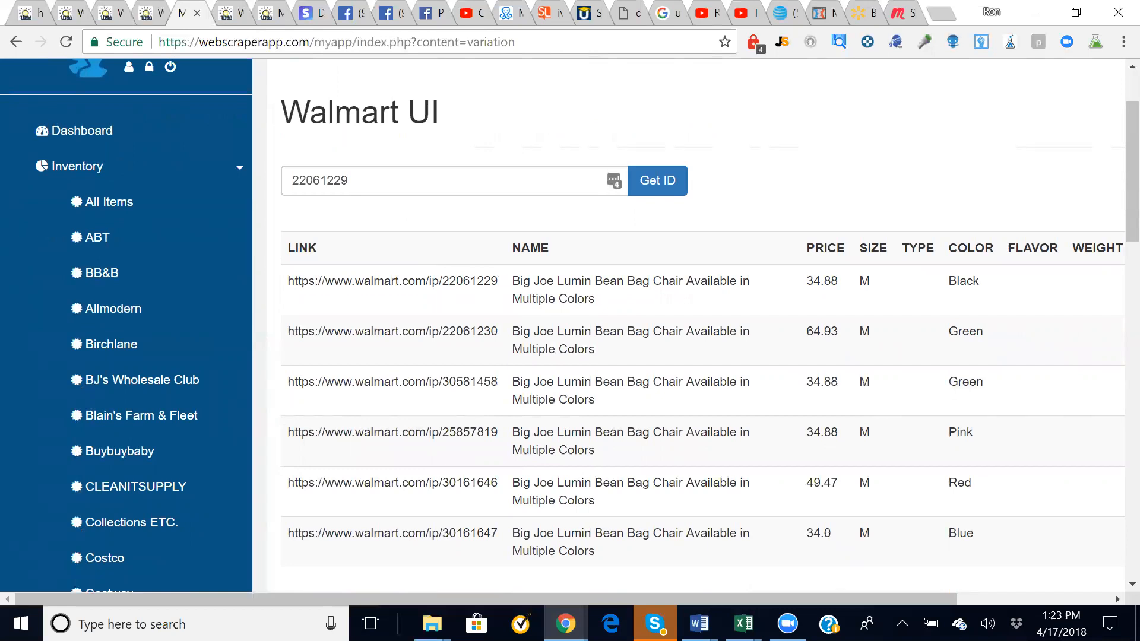
drag(498, 280, 287, 280)
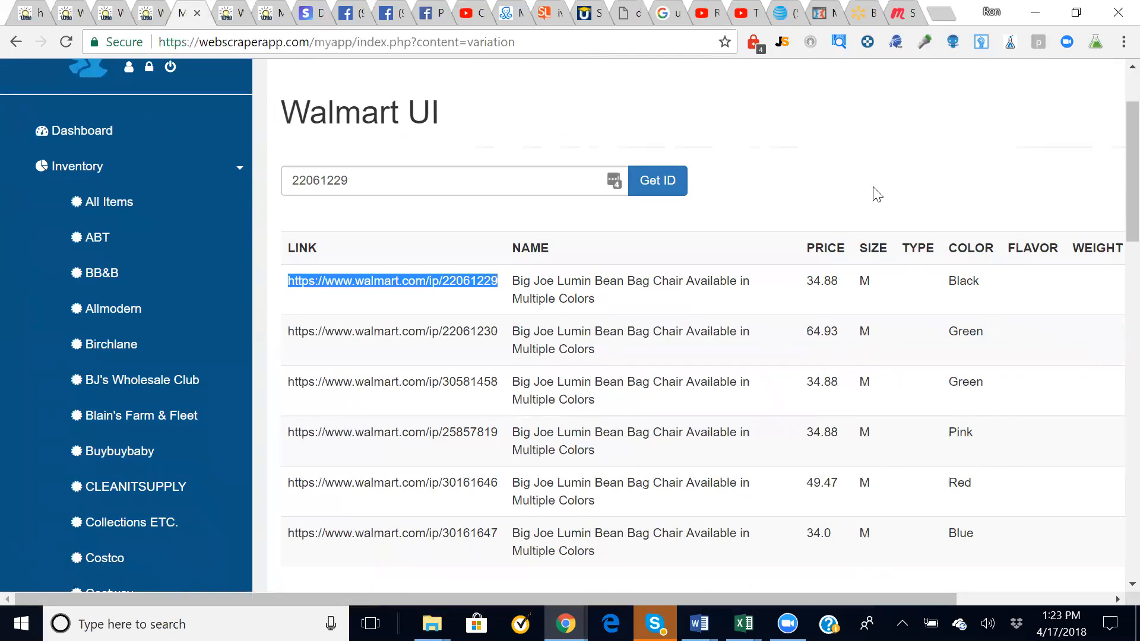
click(803, 194)
scroll(803, 194, up, 1)
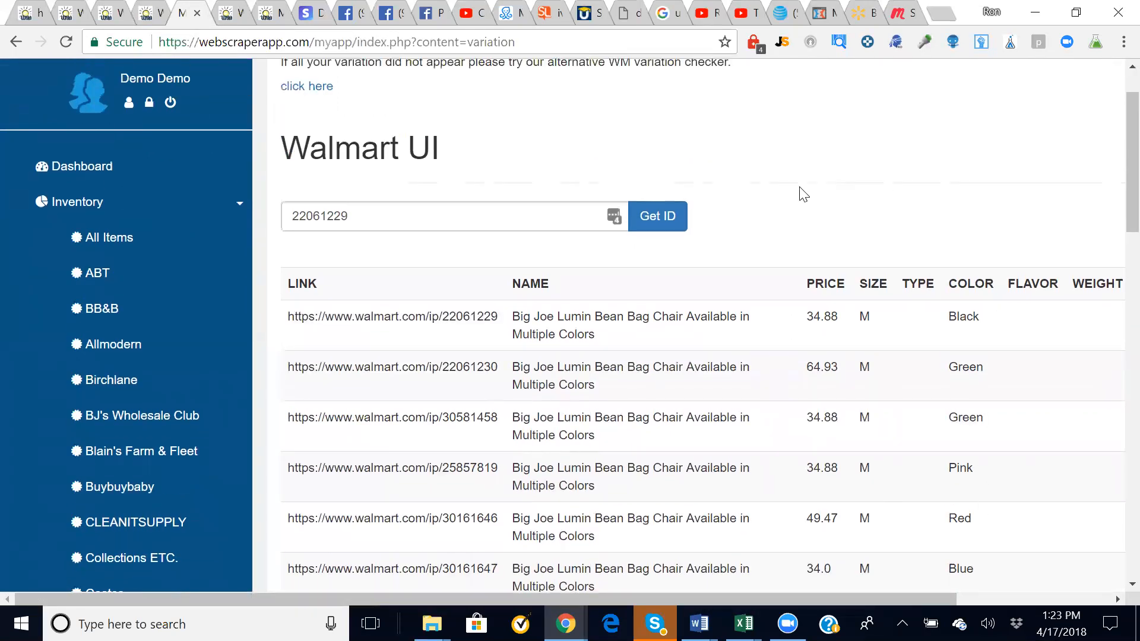
scroll(803, 194, down, 2)
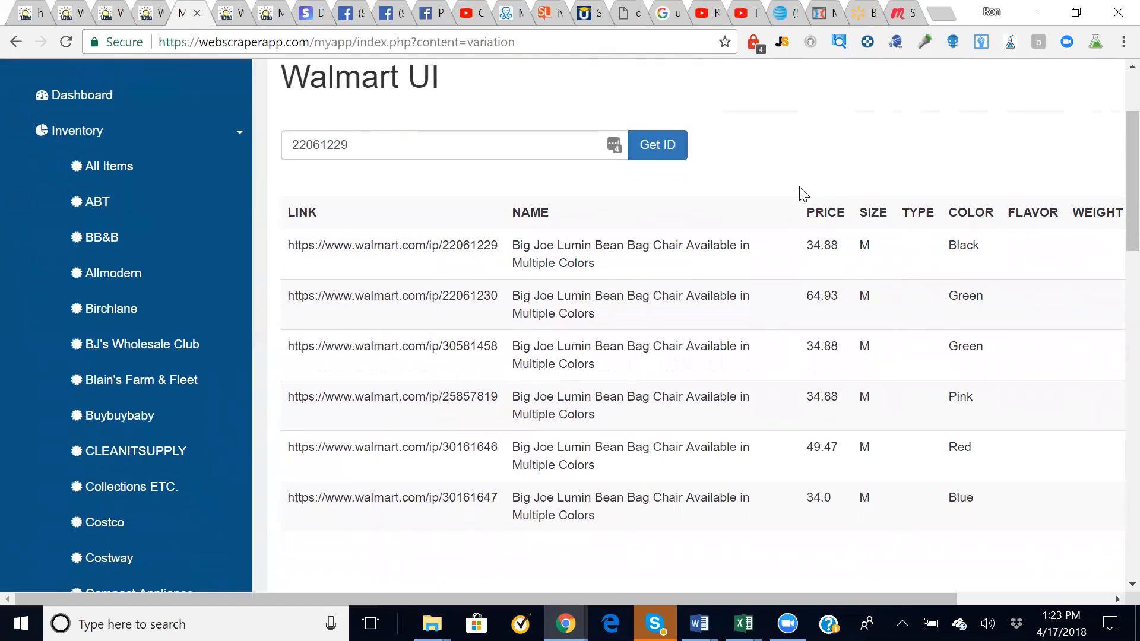
scroll(803, 193, down, 15)
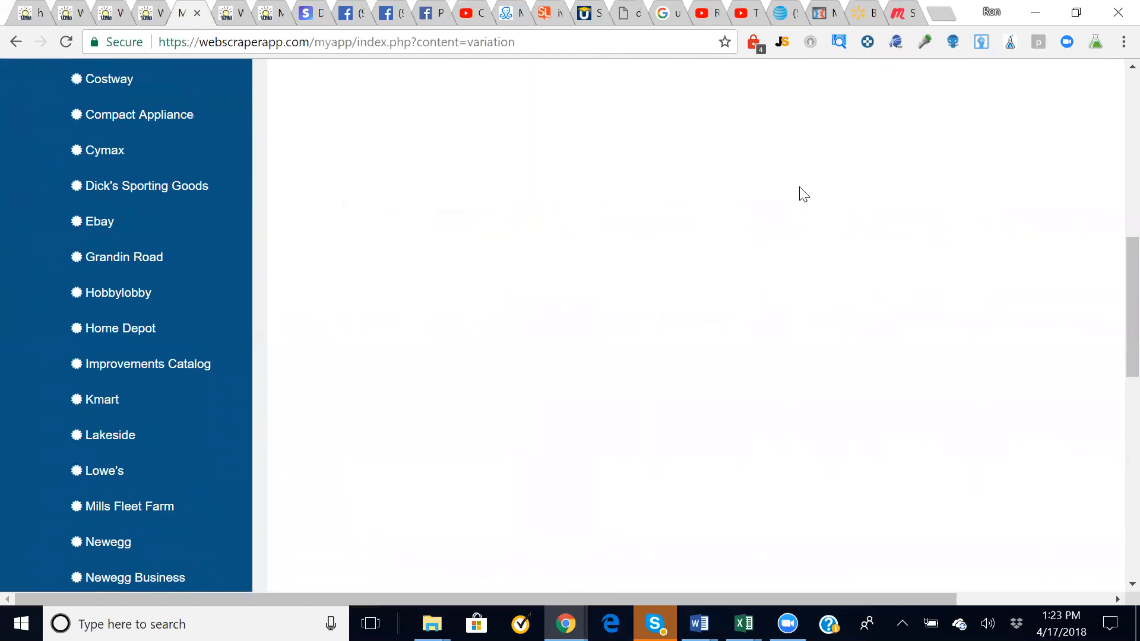
scroll(474, 354, down, 4)
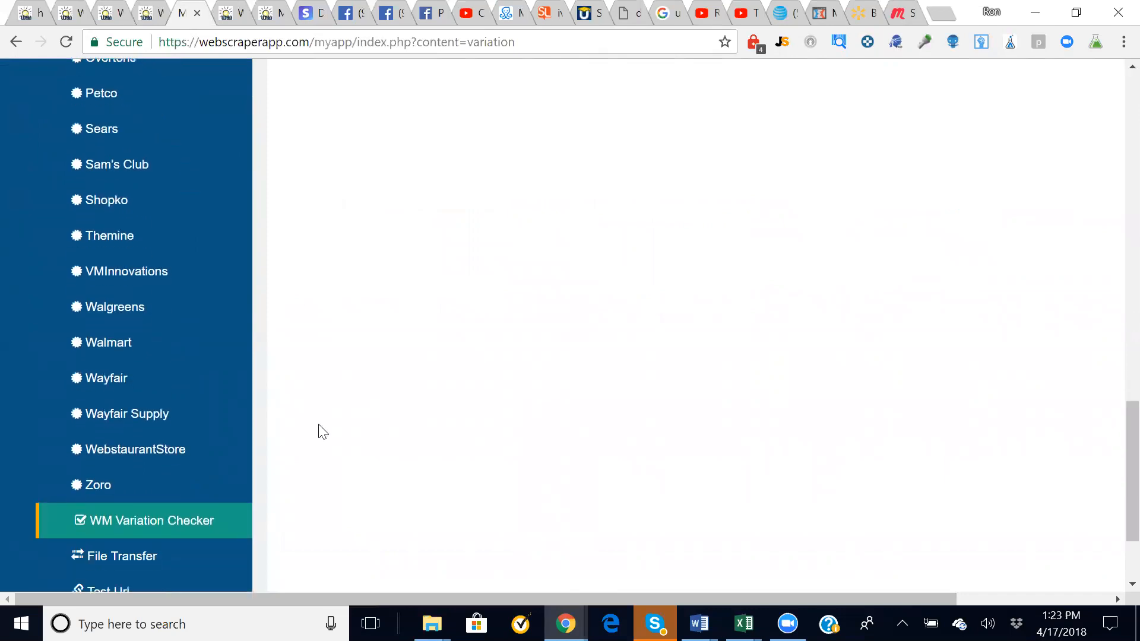
- View the File Transfer page's CSV sections, then switch to the WSa Upload Template workbook
click(124, 455)
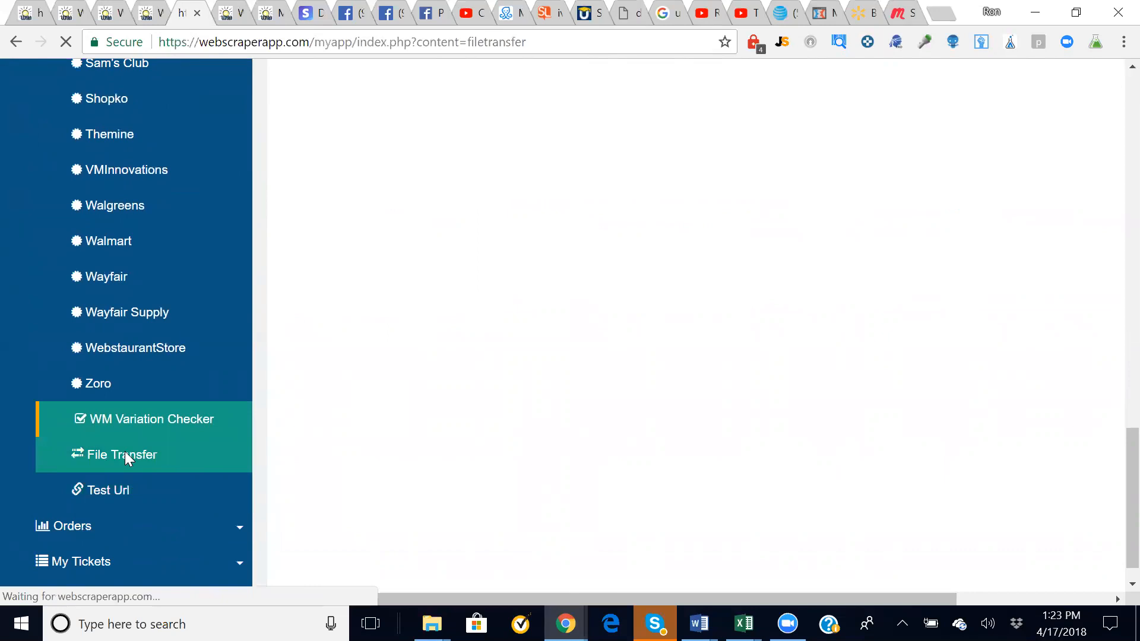
scroll(852, 374, down, 2)
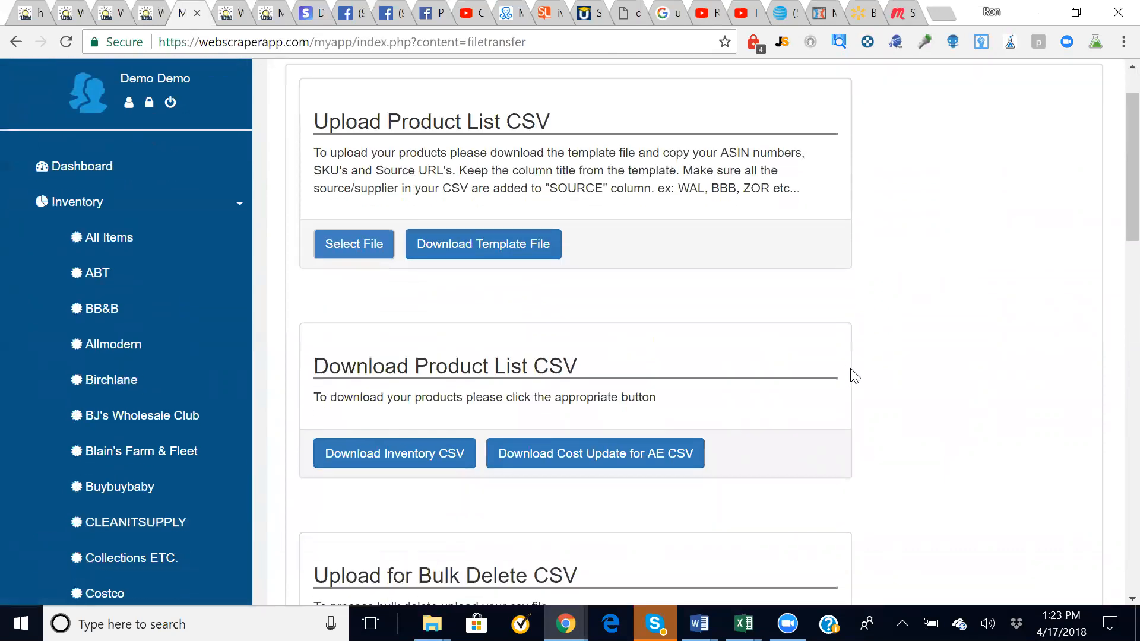
scroll(852, 374, up, 1)
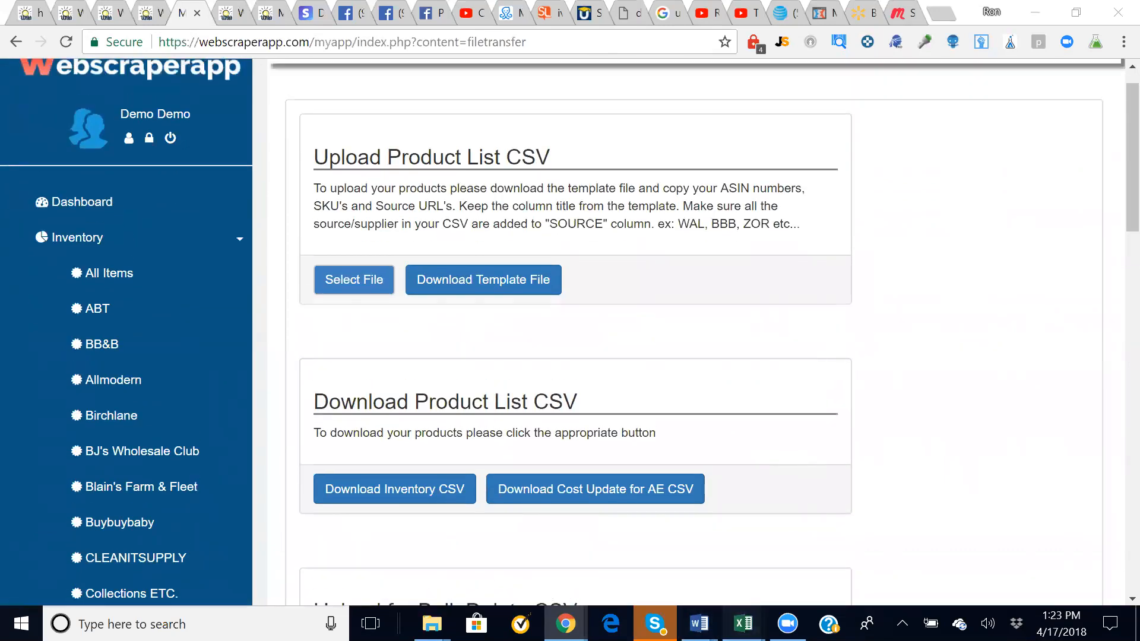
mouse_move(743, 623)
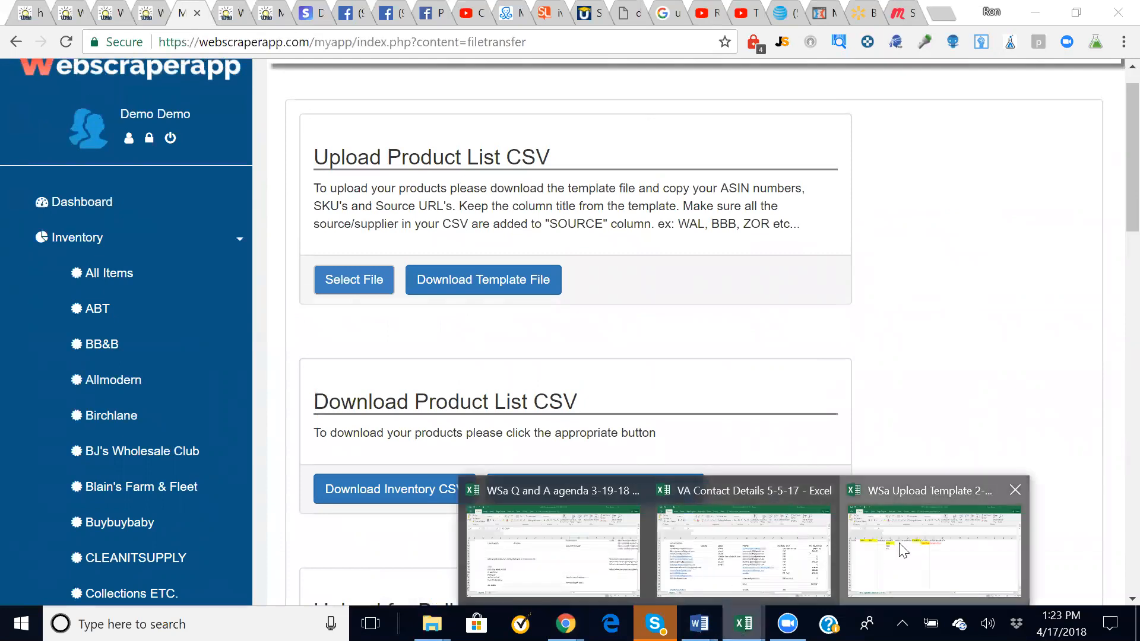
click(934, 552)
- Review the ASIN, SKU and SOURCE URL headers and the Color|Size|Model|Other example in I2
click(108, 234)
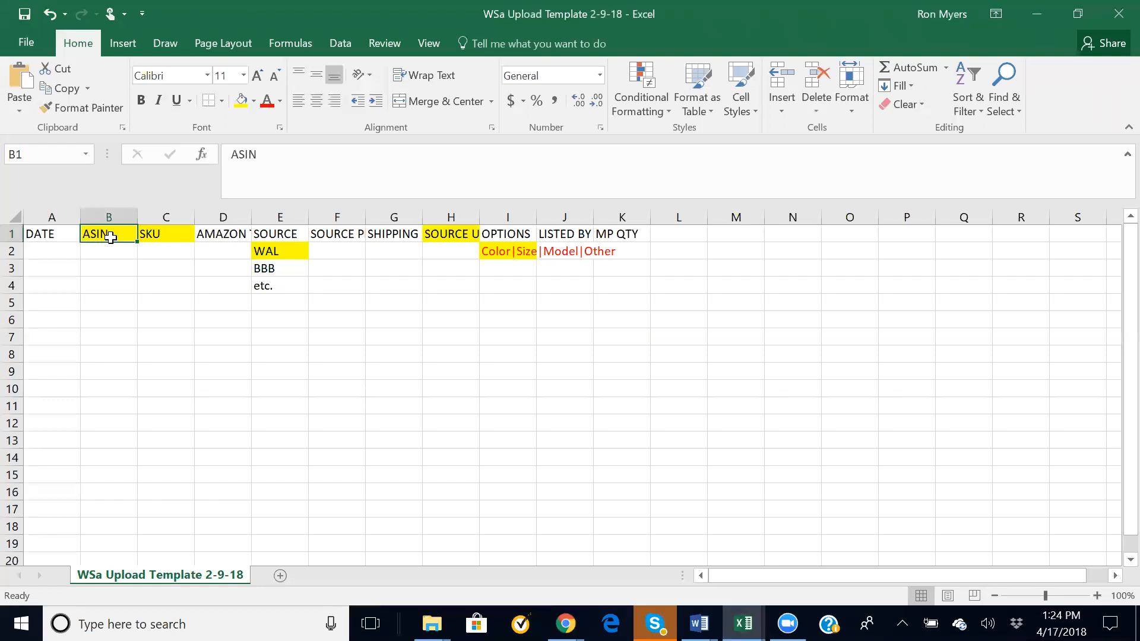
key(Right)
key(Left)
key(Right)
key(Right)
key(Right)
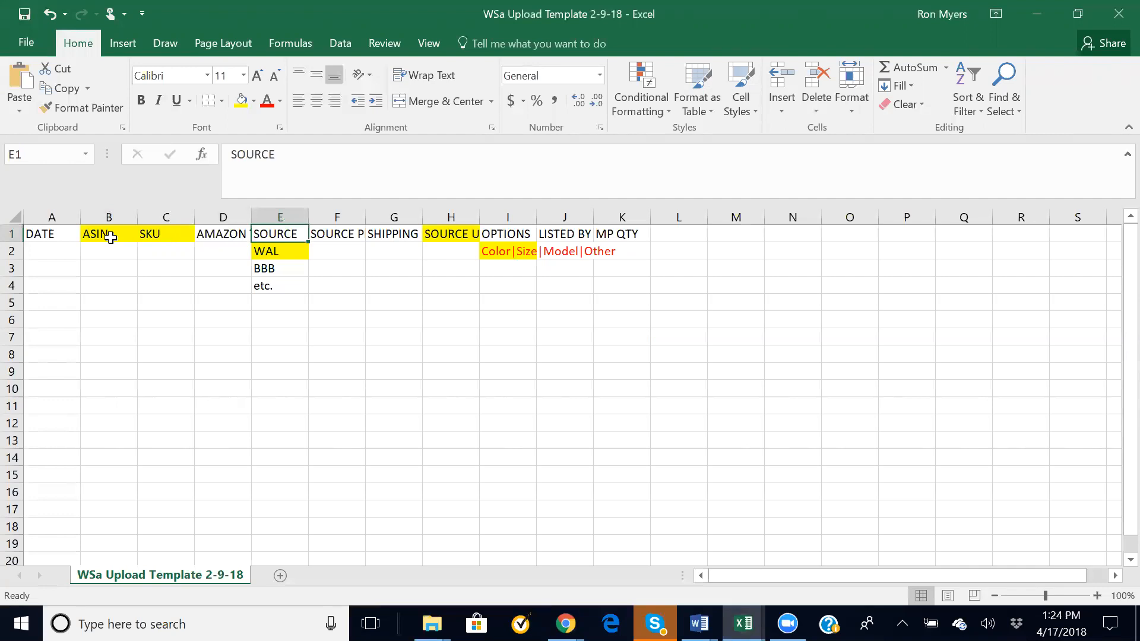
key(Down)
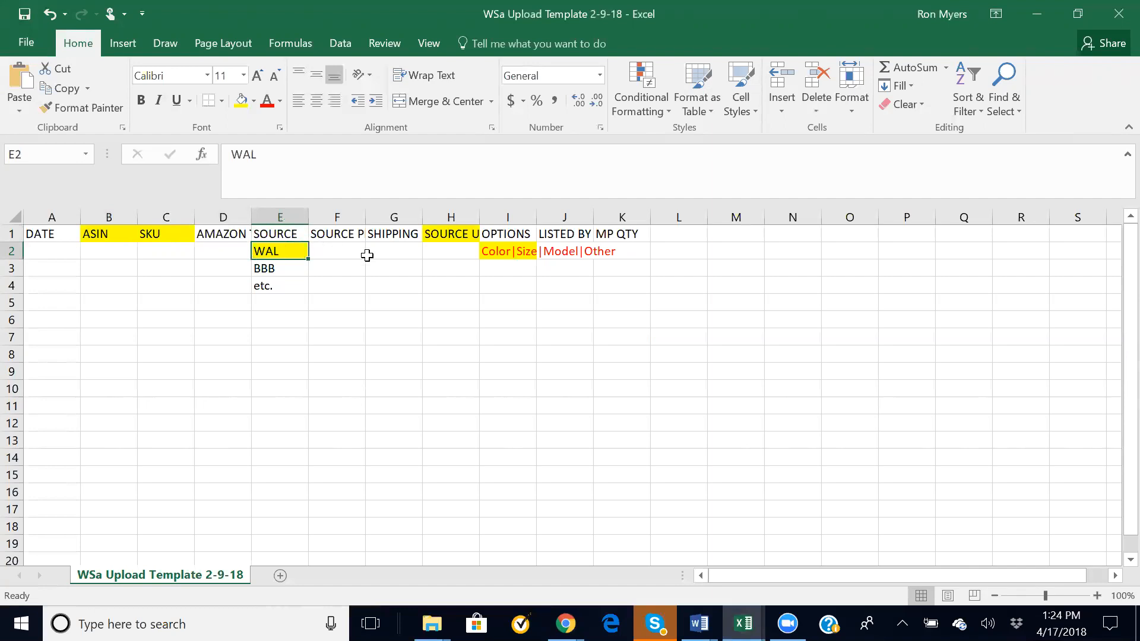
click(450, 235)
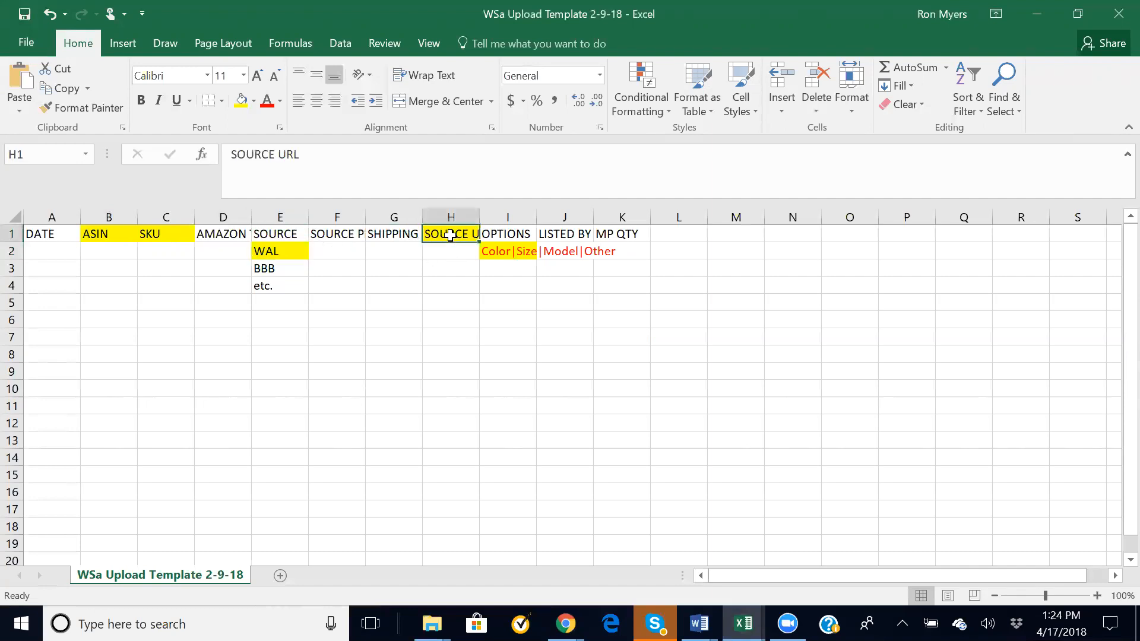
click(510, 252)
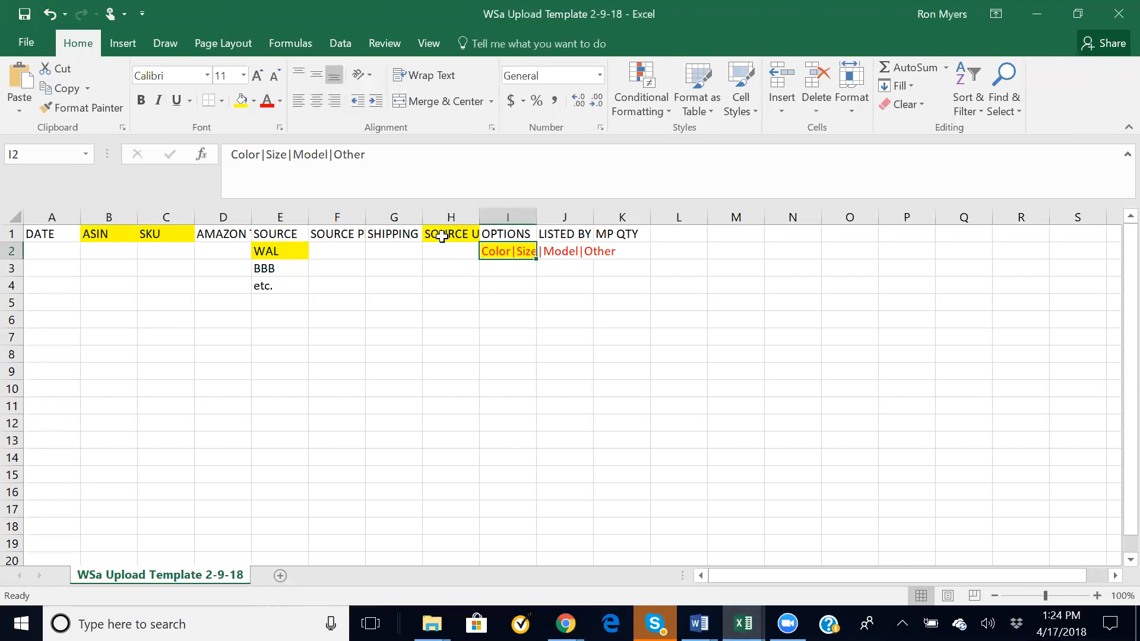
- Inspect the LISTED BY and MP QTY headers in J1 and K1, then minimize the workbook
click(562, 235)
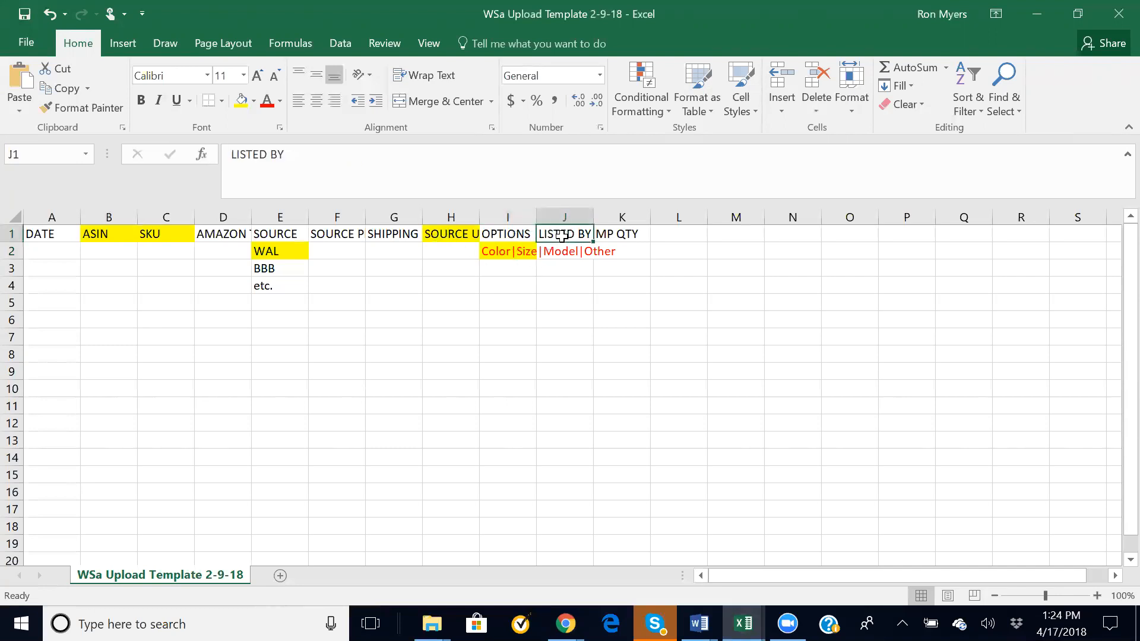
key(Down)
click(562, 236)
key(Right)
key(Left)
key(Right)
key(Left)
key(Right)
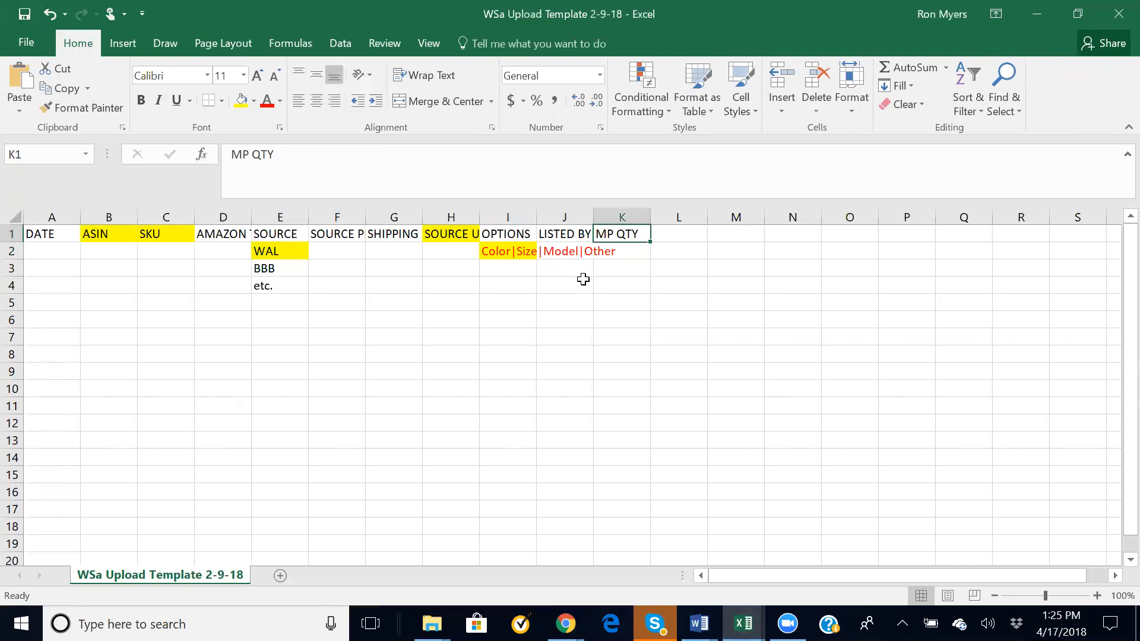
key(Down)
key(Up)
click(1048, 13)
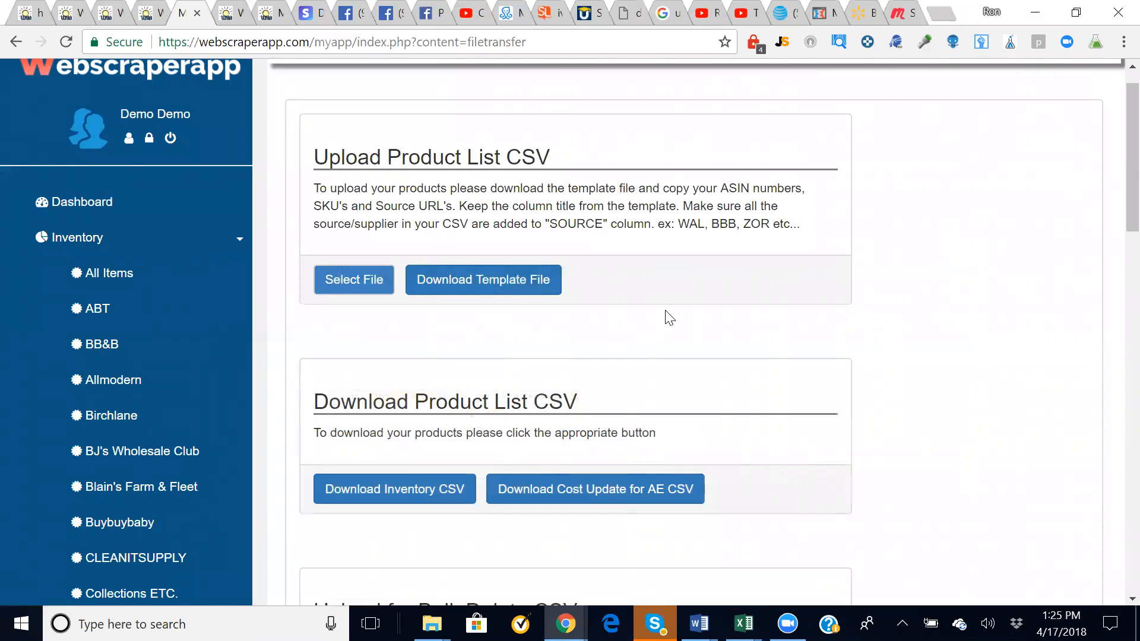
click(356, 277)
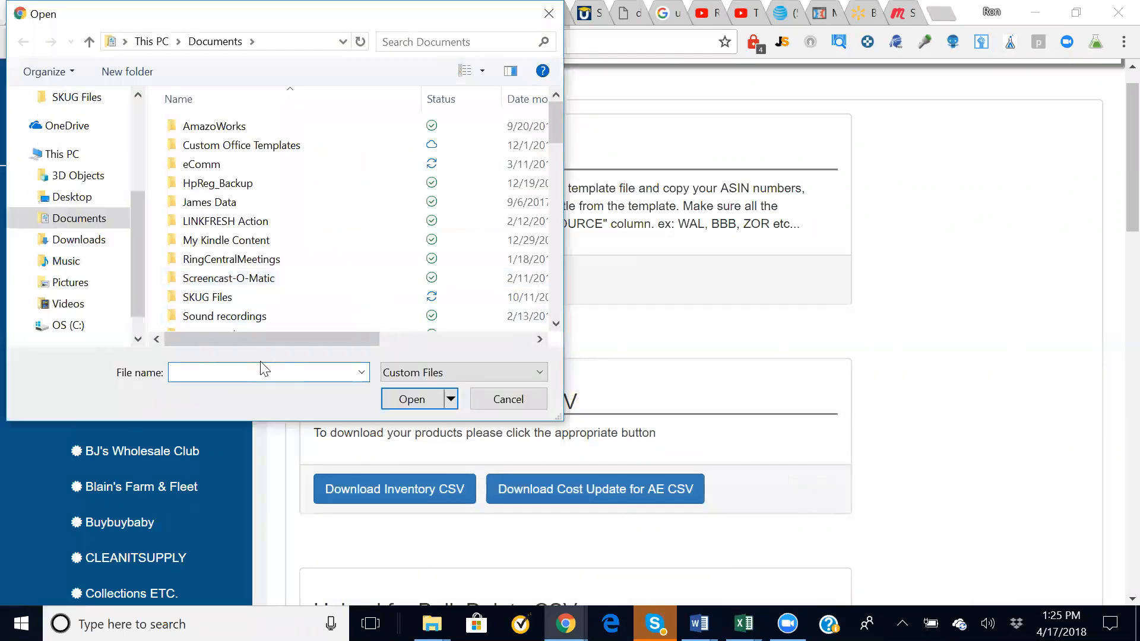
click(507, 403)
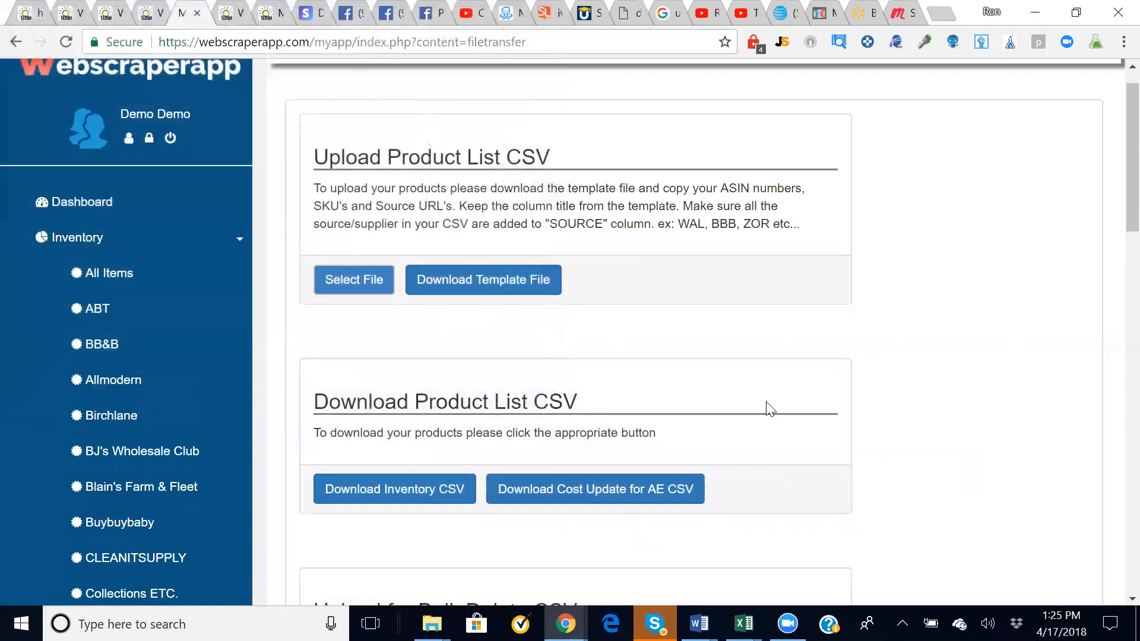
scroll(804, 408, down, 2)
scroll(804, 408, down, 2)
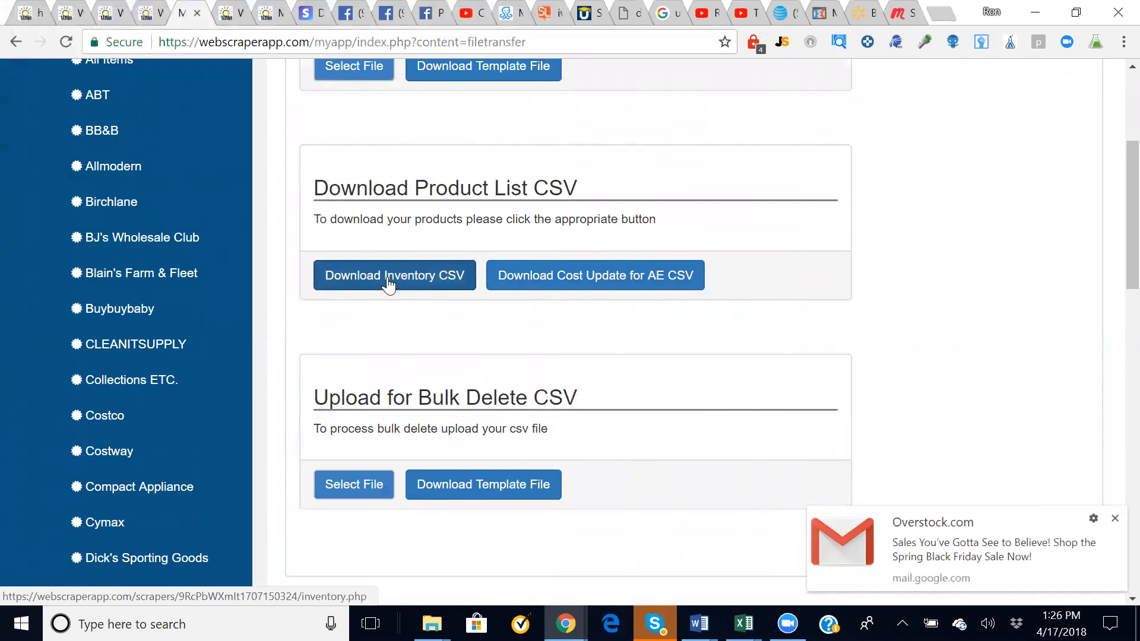
scroll(389, 279, down, 2)
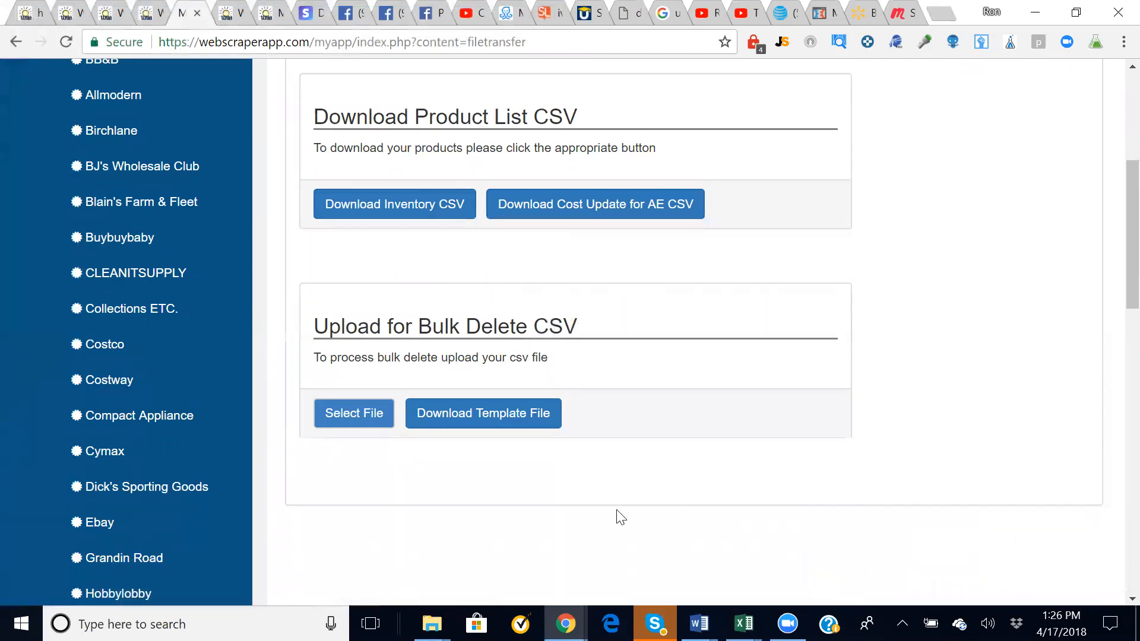
scroll(546, 512, up, 1)
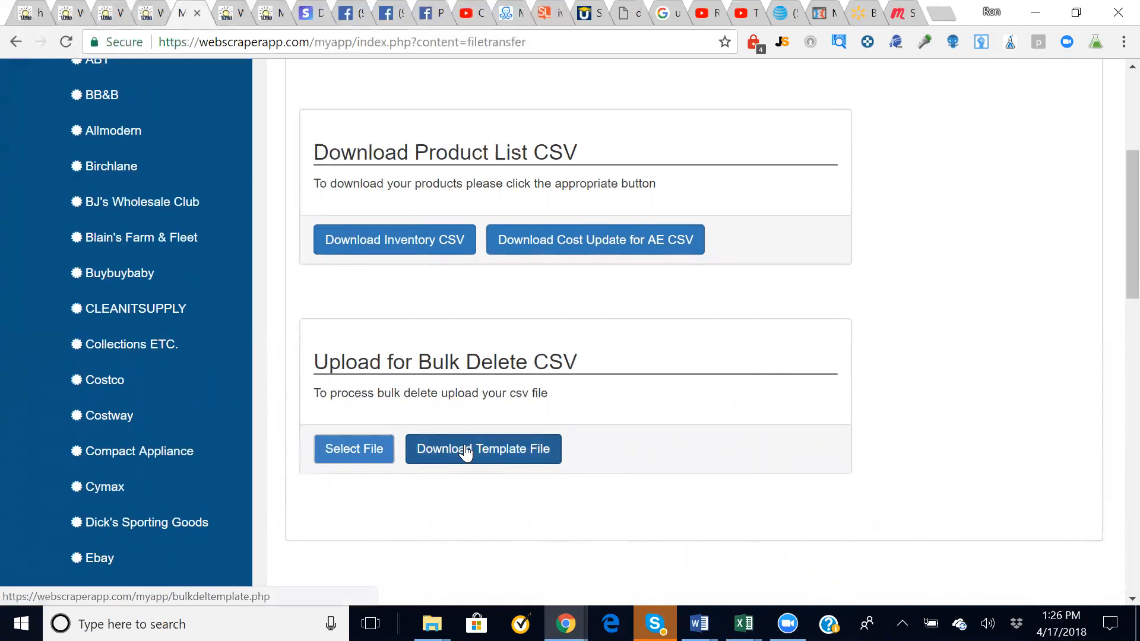
scroll(466, 453, up, 5)
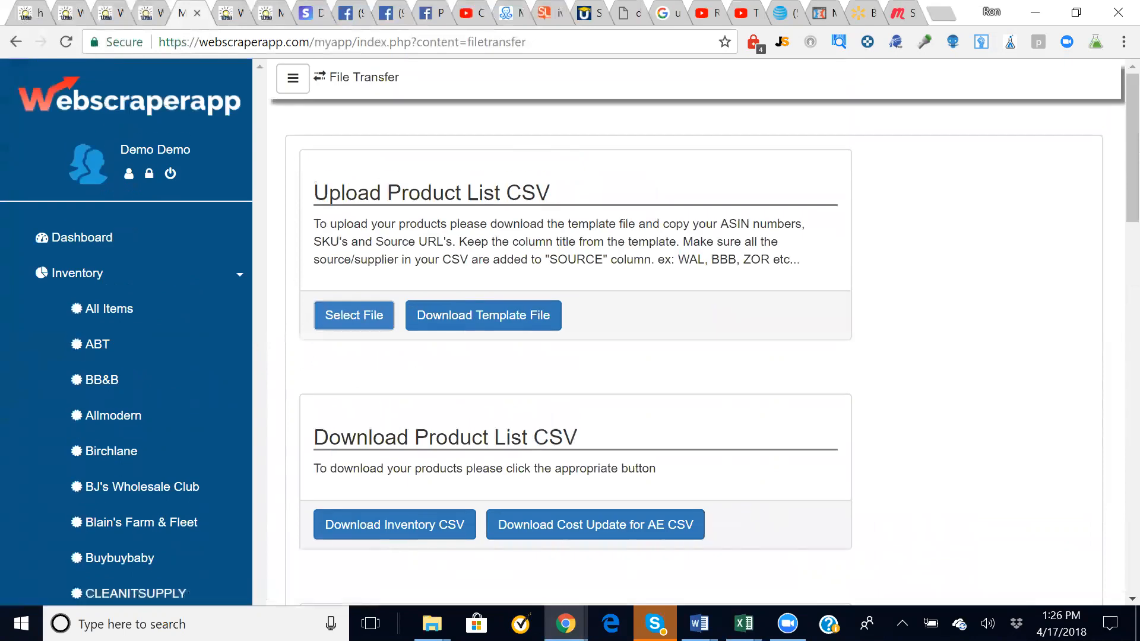
- Open Management and draft a new supplier record: Costco, 8% tax rate, handling time 5
click(147, 177)
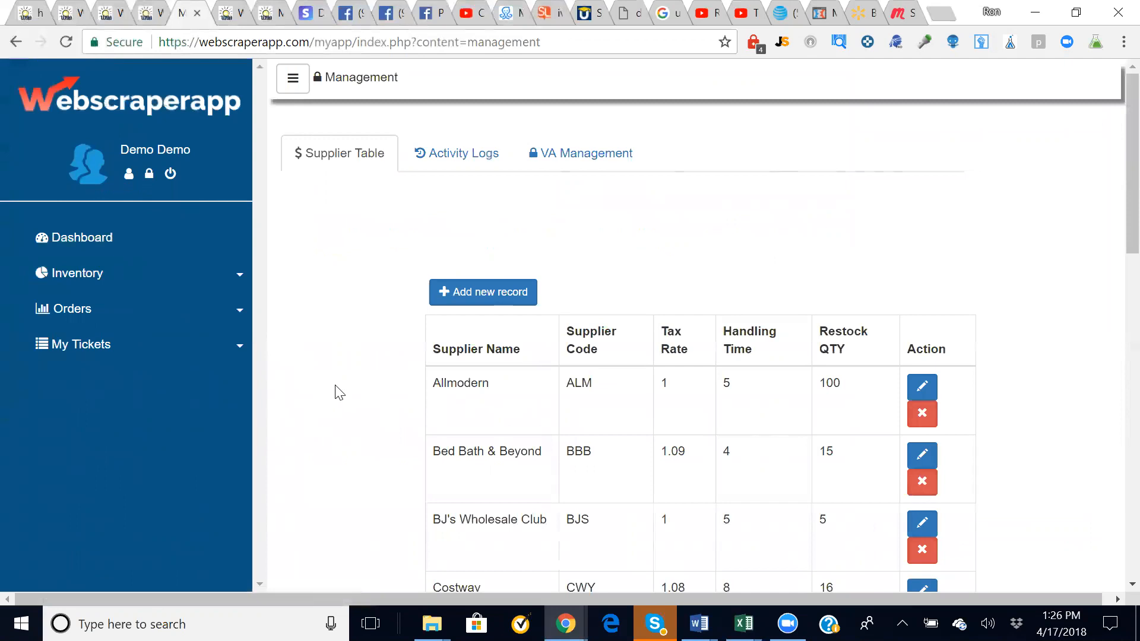
scroll(339, 393, down, 15)
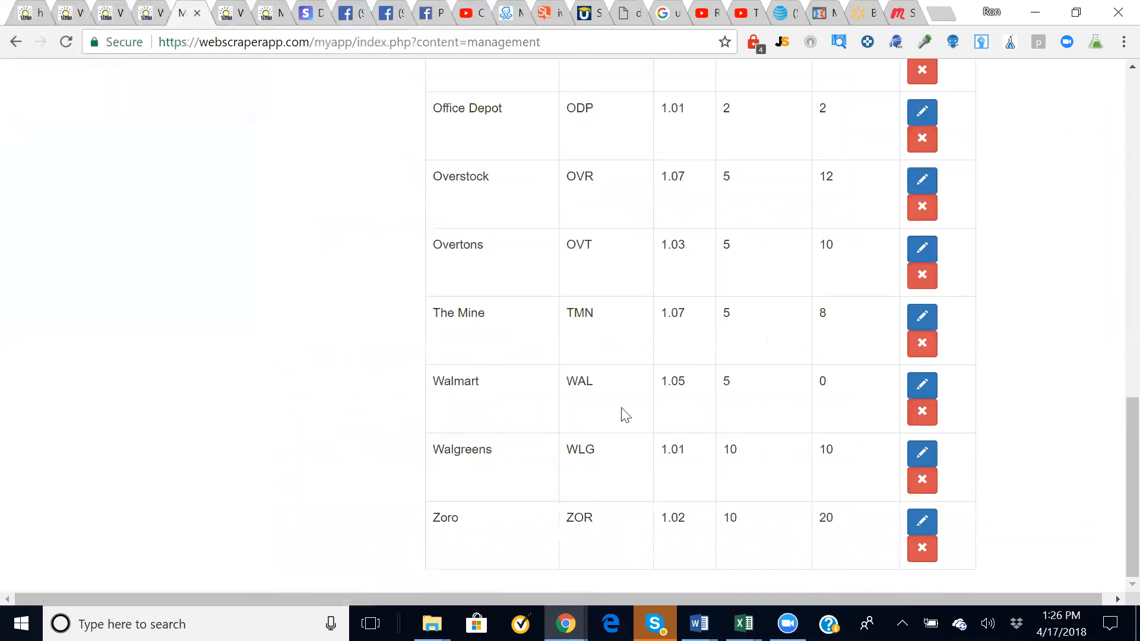
click(918, 386)
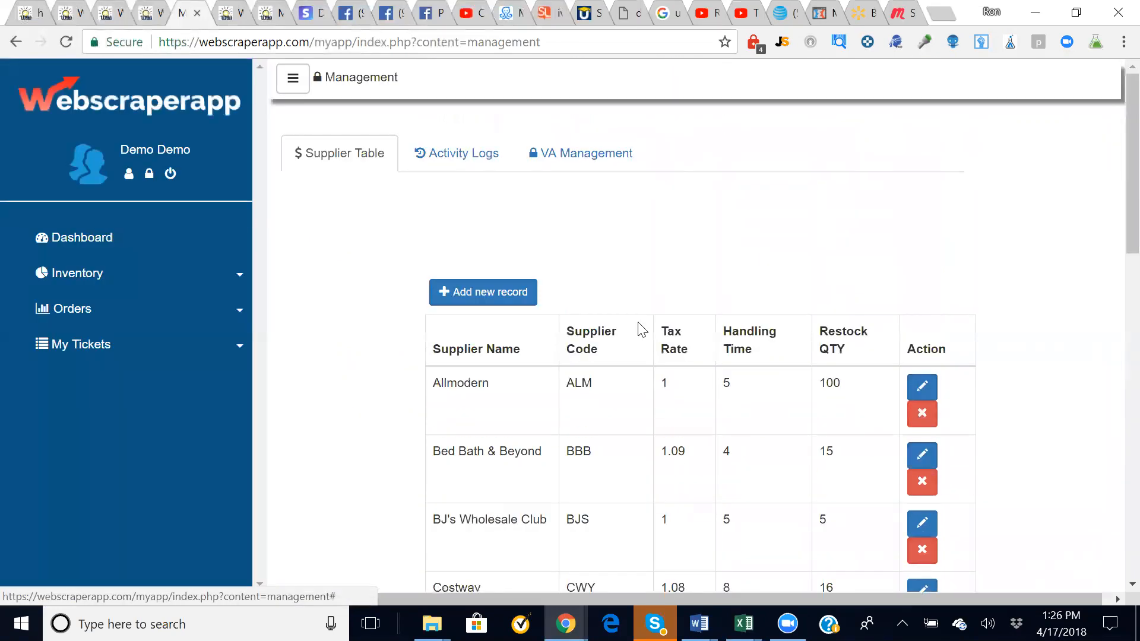
click(484, 295)
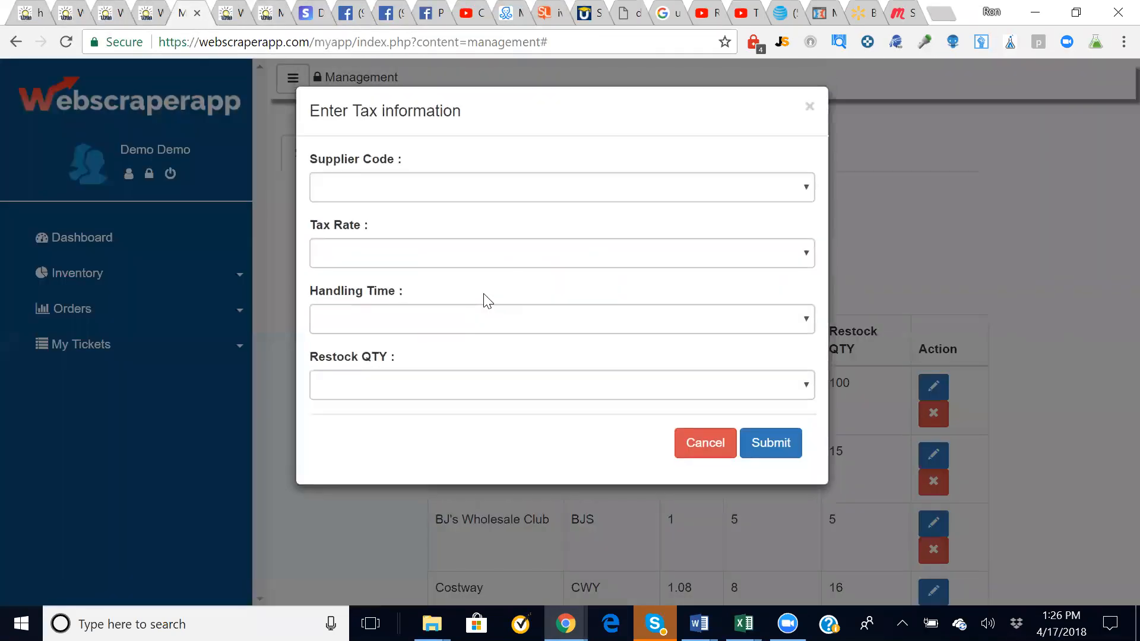
click(380, 196)
click(408, 439)
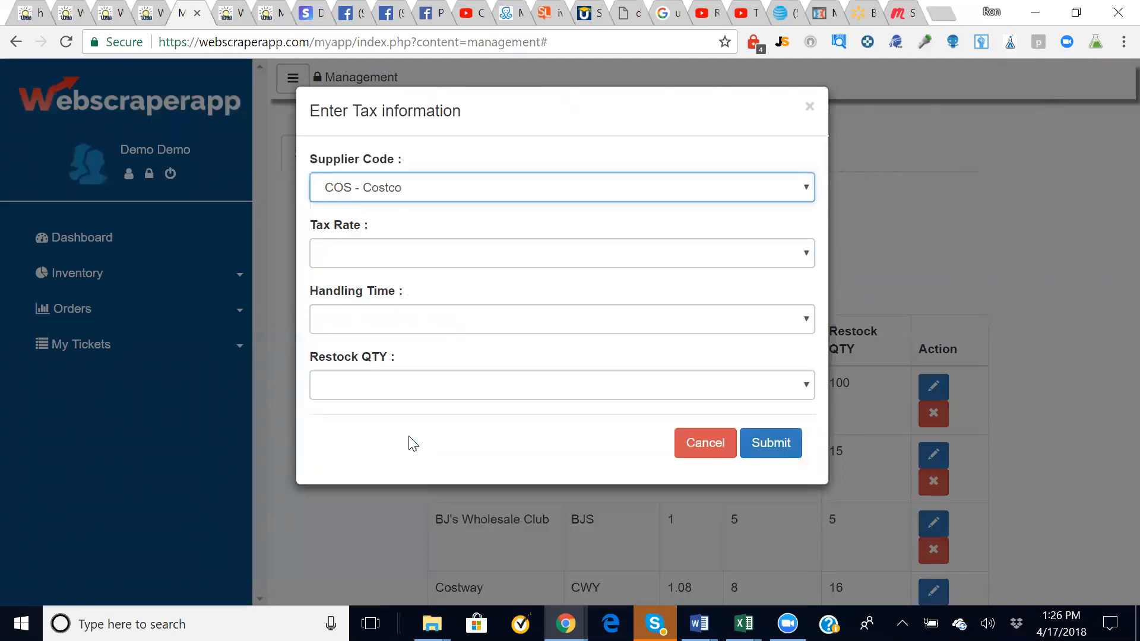
click(364, 254)
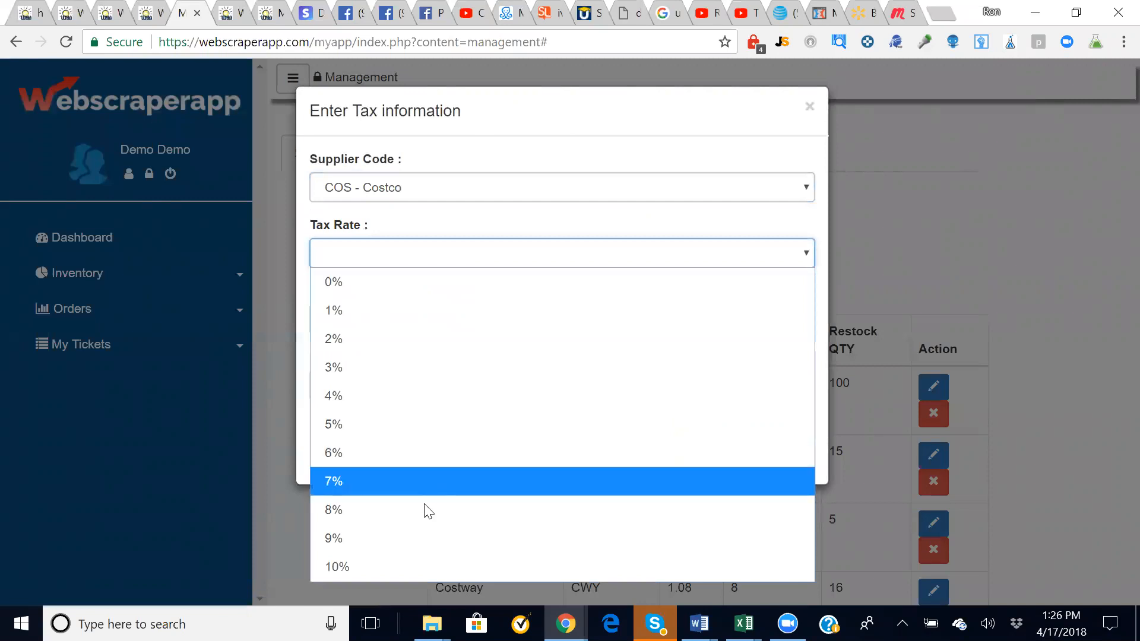
click(423, 515)
click(332, 318)
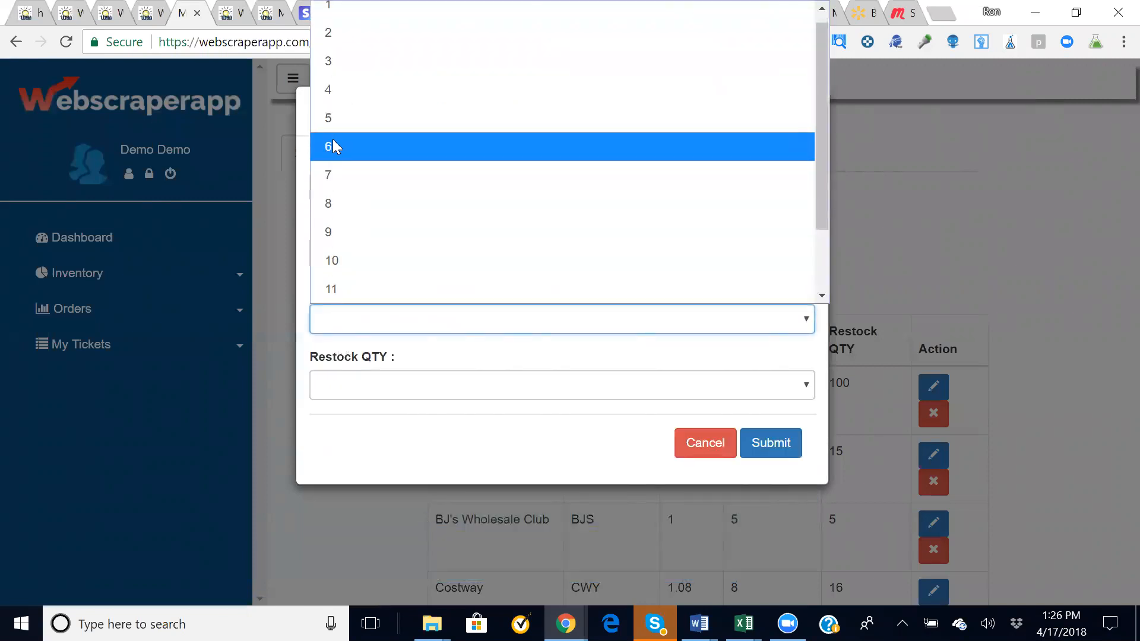
click(331, 123)
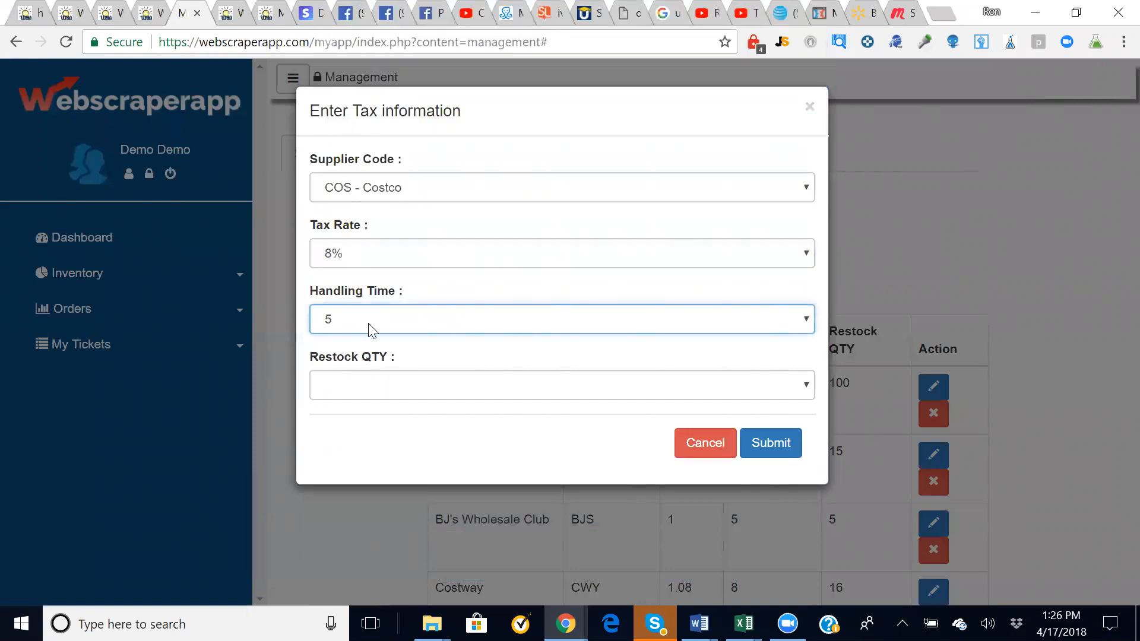
- Set restock quantity 50, discard the new record, and open then cancel the Walmart supplier edit
click(376, 392)
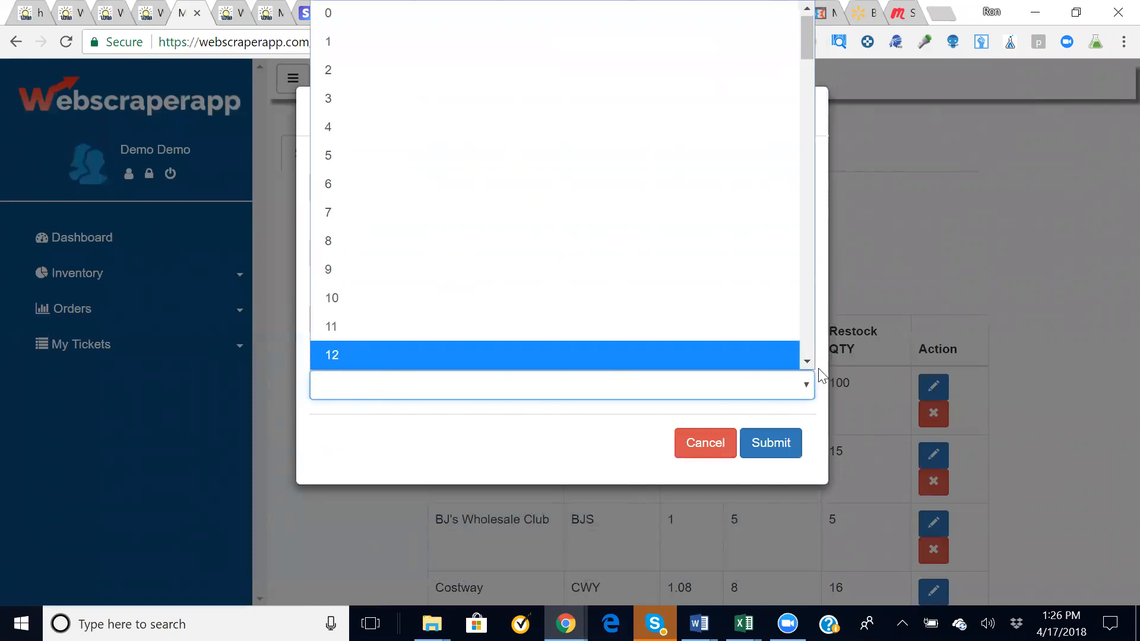
click(806, 347)
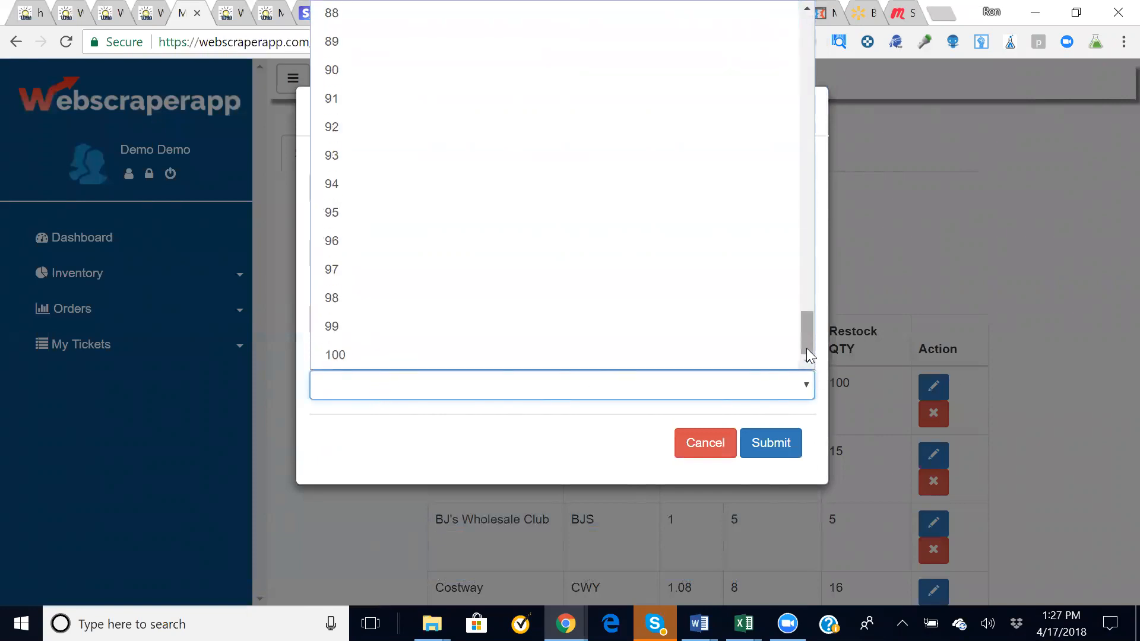
drag(800, 324, 805, 206)
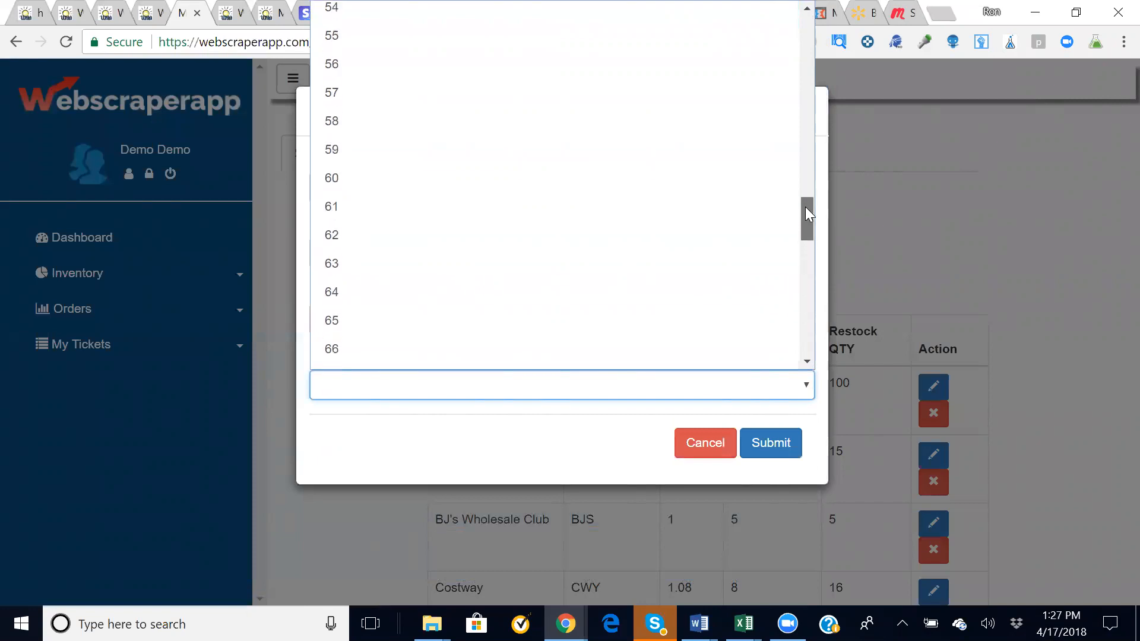
drag(805, 204, 805, 192)
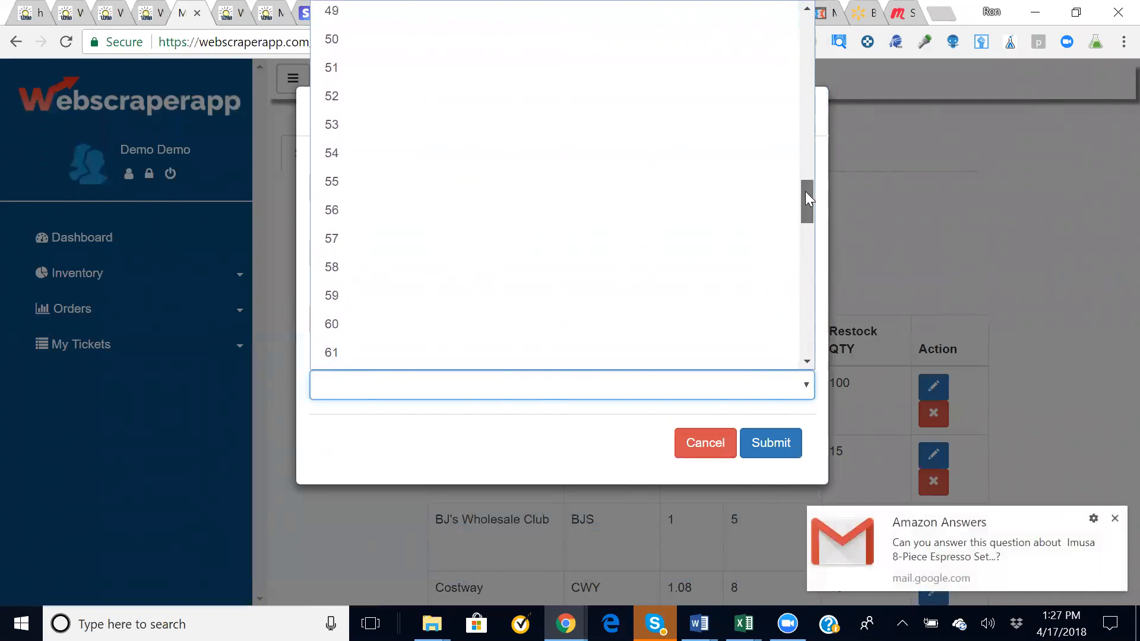
click(462, 46)
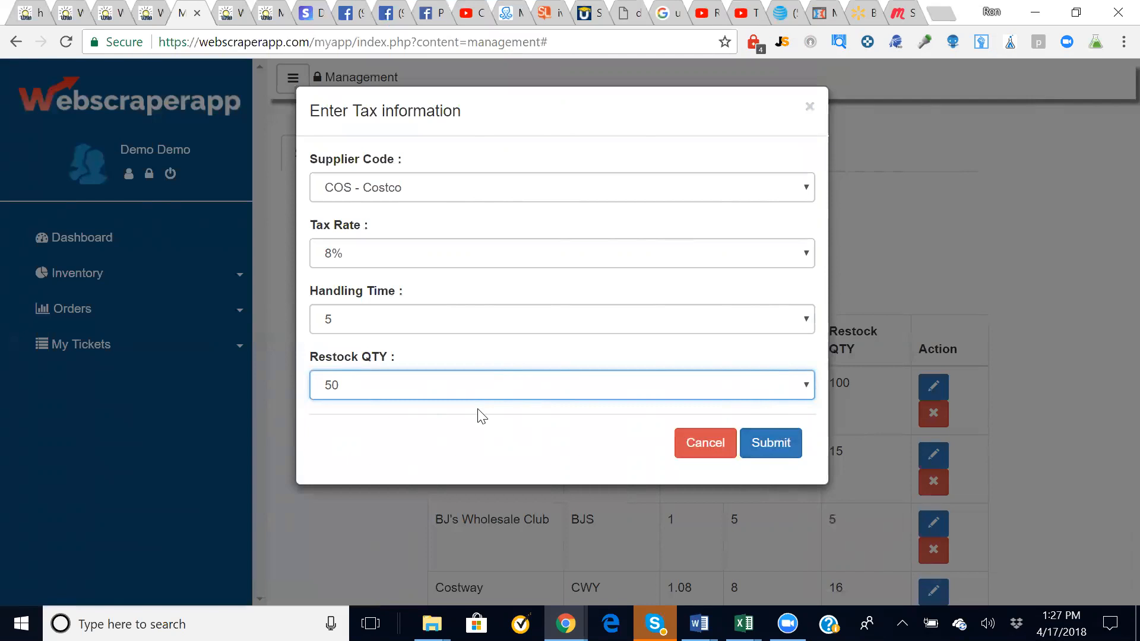
click(447, 390)
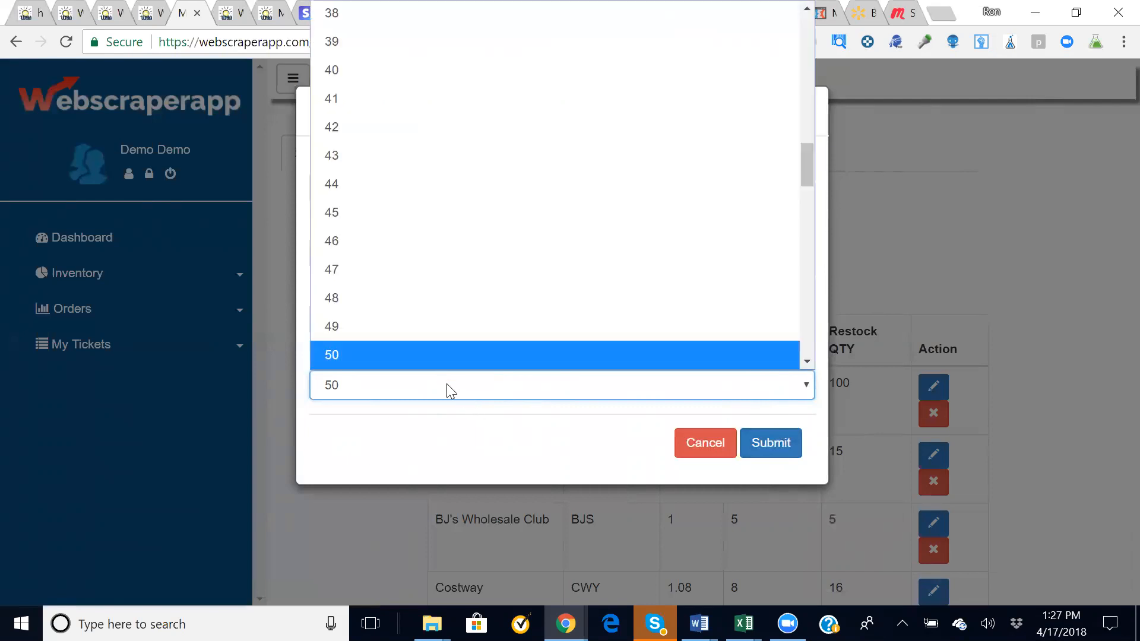
drag(809, 168, 810, 109)
click(711, 442)
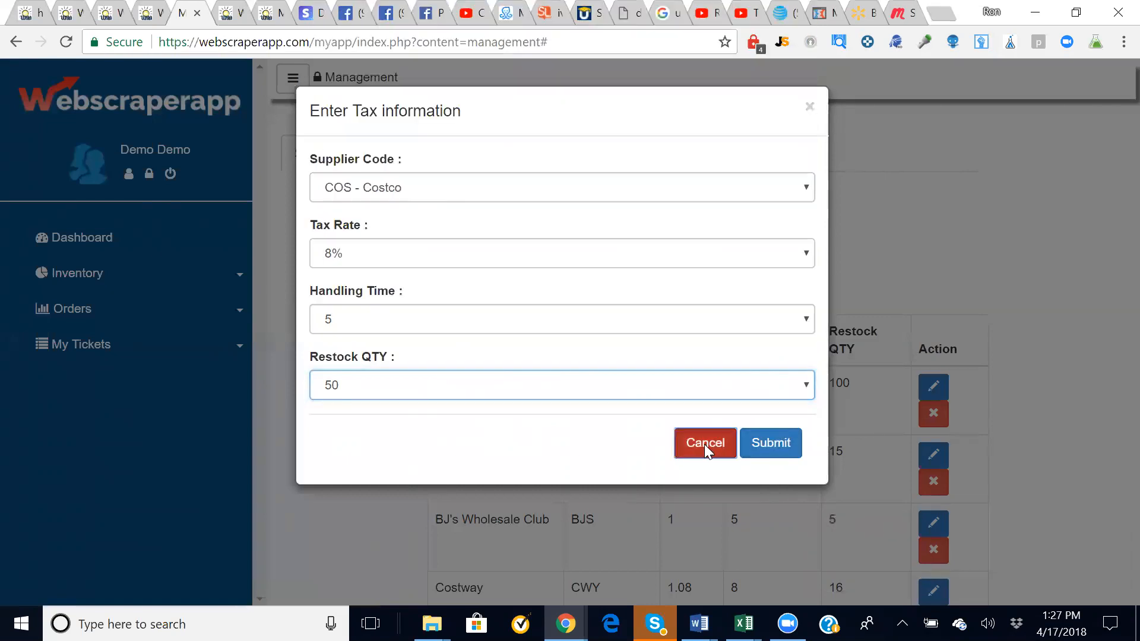
scroll(378, 478, down, 15)
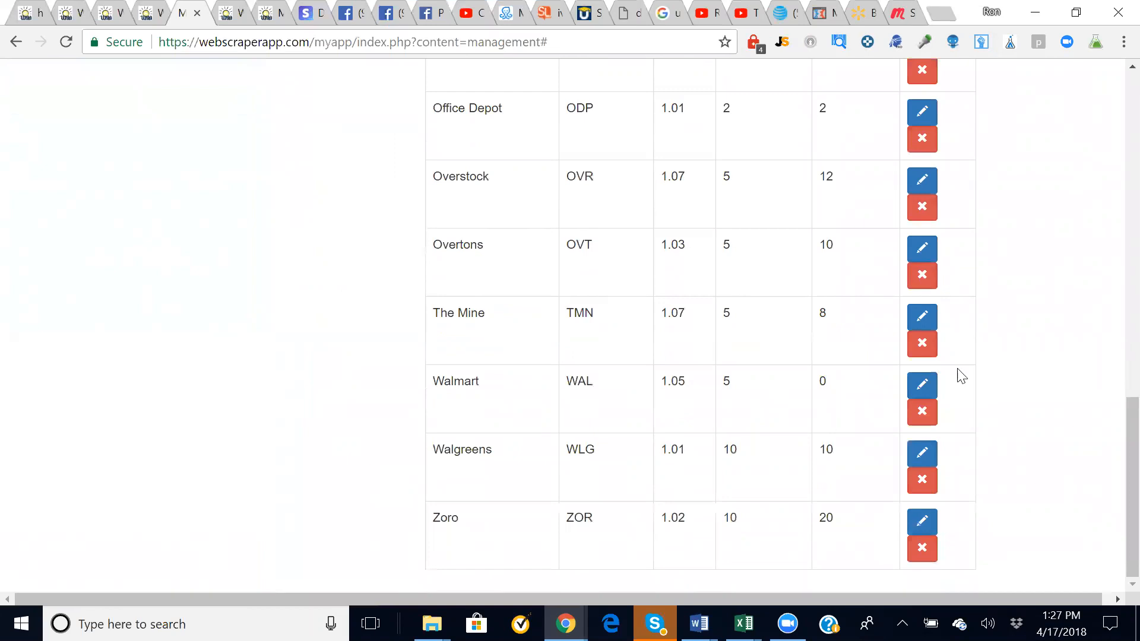
click(920, 384)
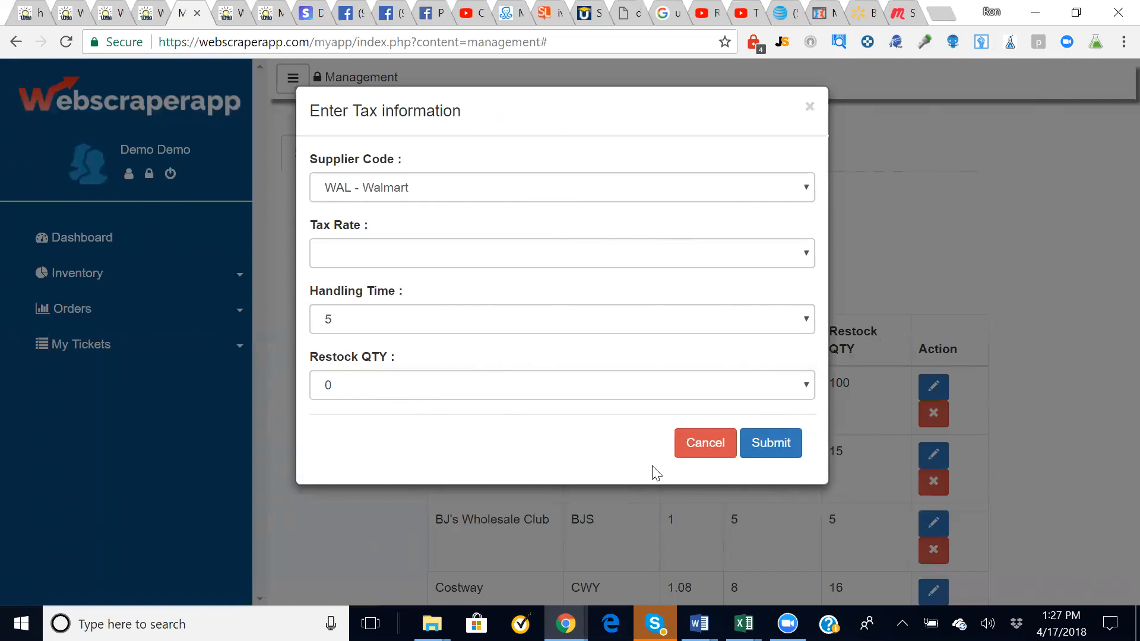
click(692, 446)
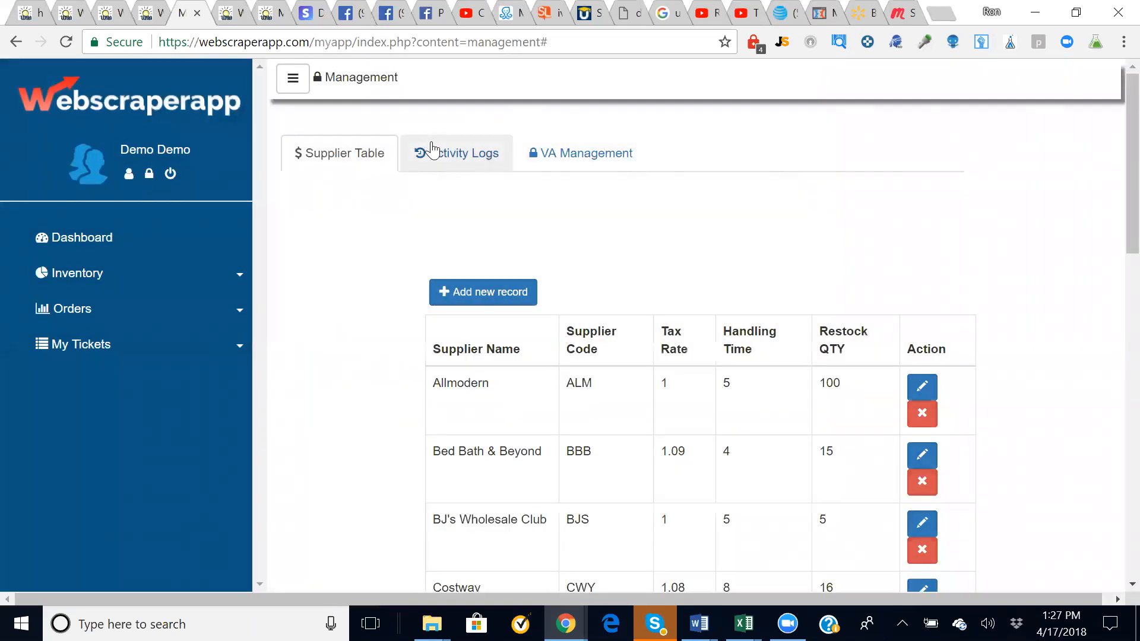
- Generate an activity log report for a chosen VA user, then switch to VA Management
click(450, 155)
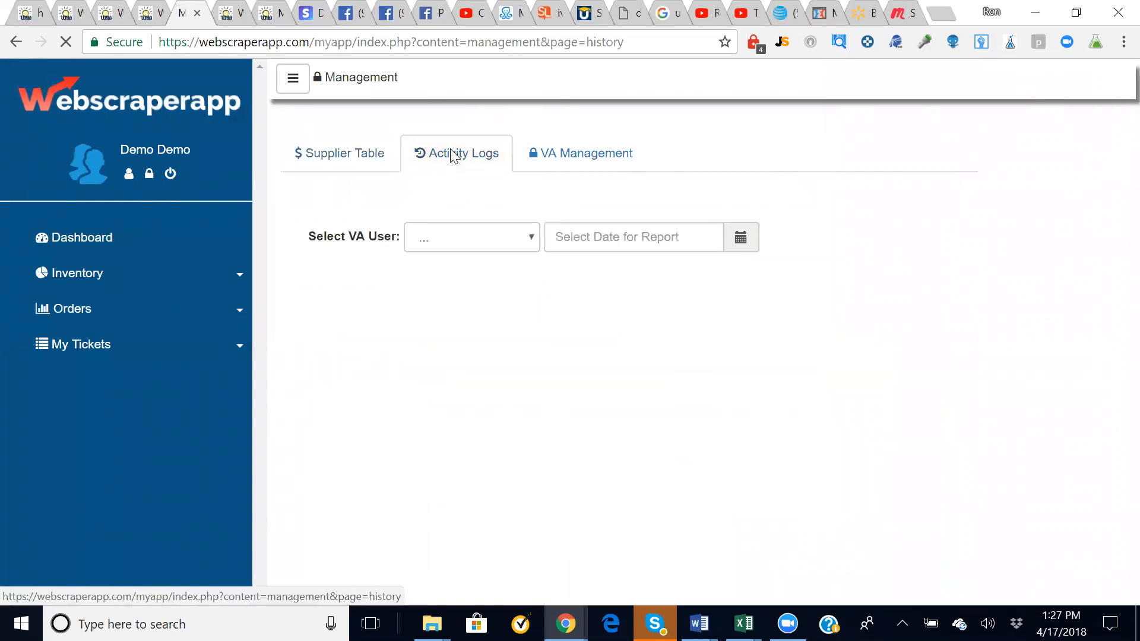
click(528, 240)
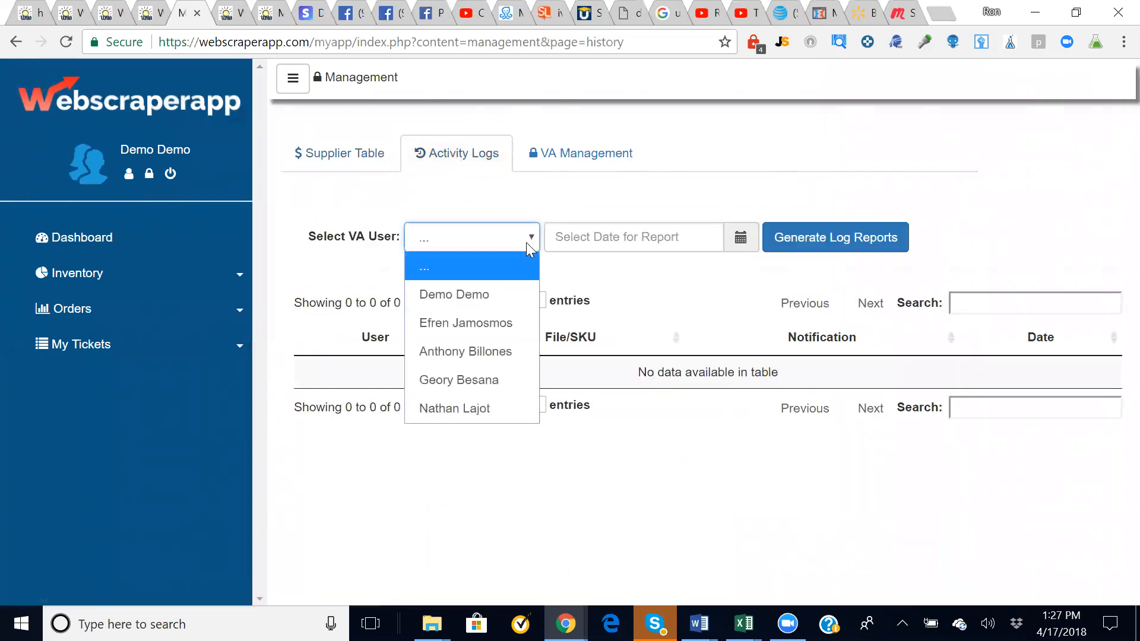
click(488, 352)
click(806, 238)
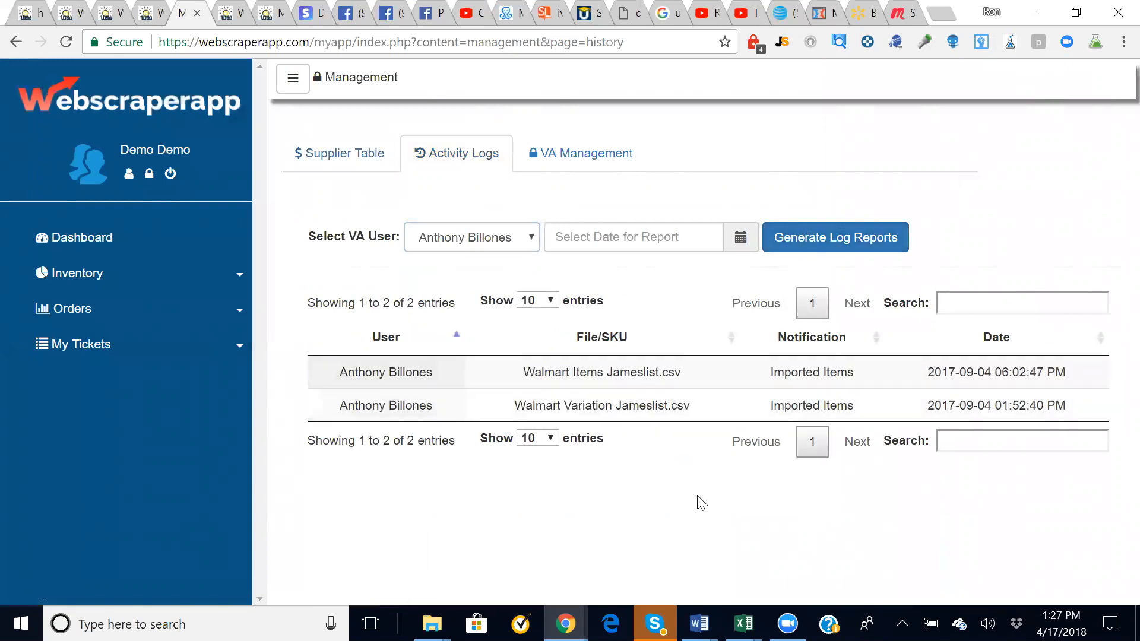
click(605, 167)
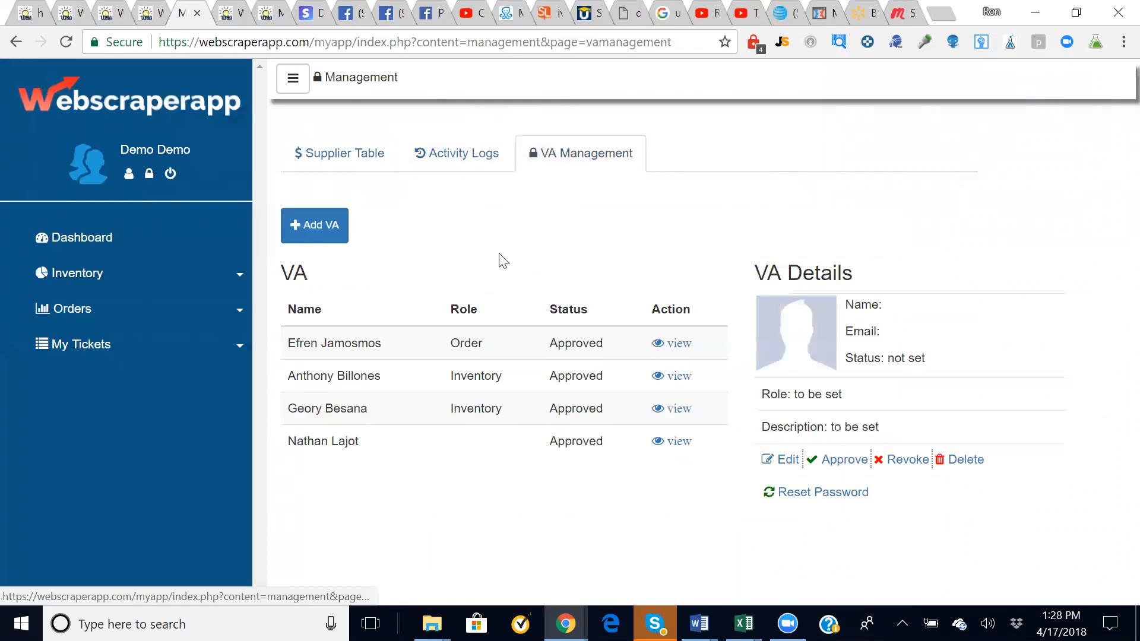
- Dismiss the Add VA form, view and approve the inventory VA, then expand the Orders menu
click(304, 228)
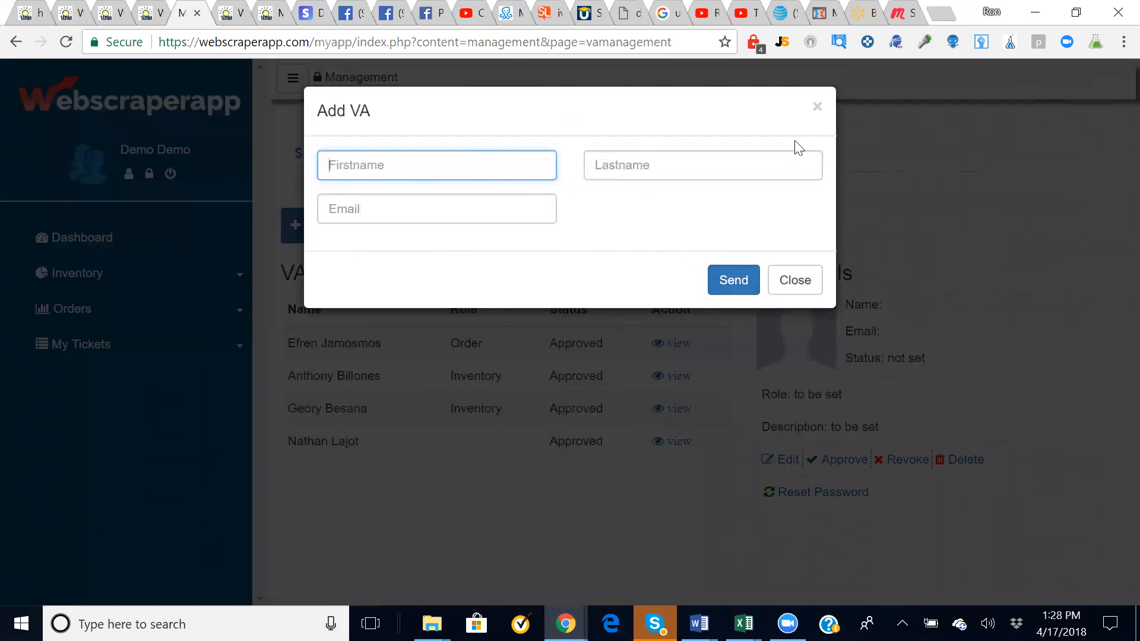
click(818, 110)
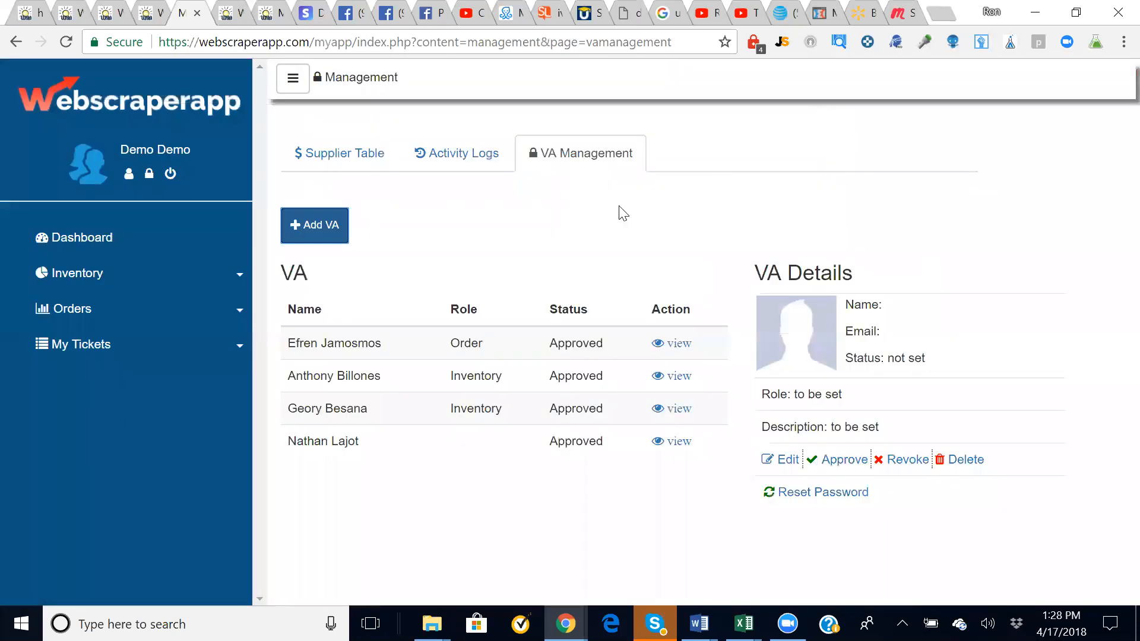
click(669, 380)
click(670, 380)
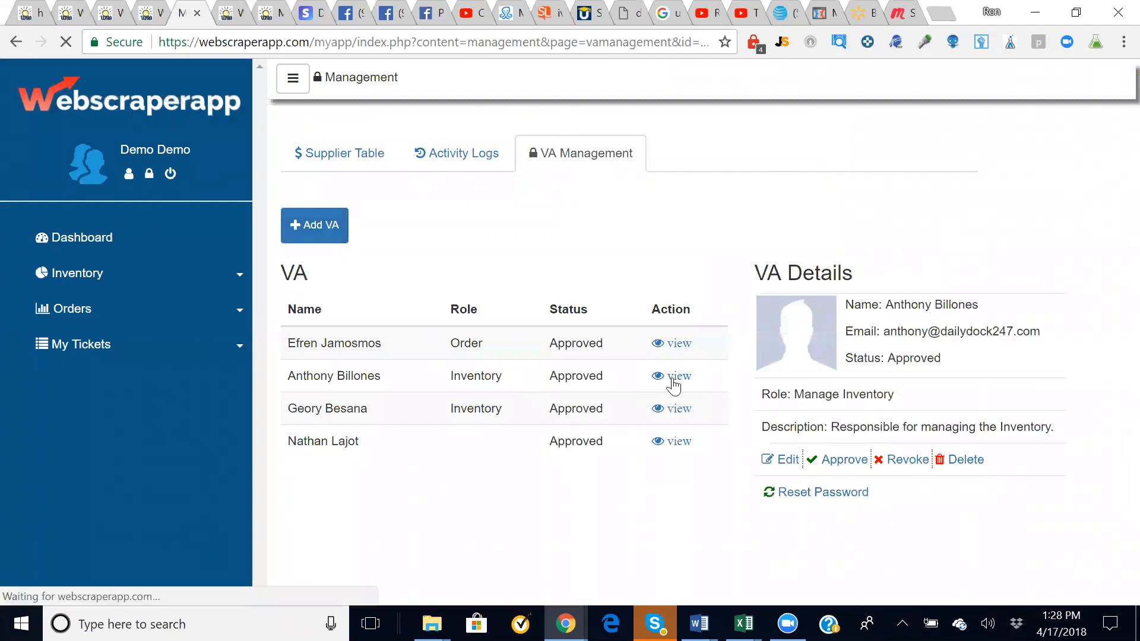
click(858, 461)
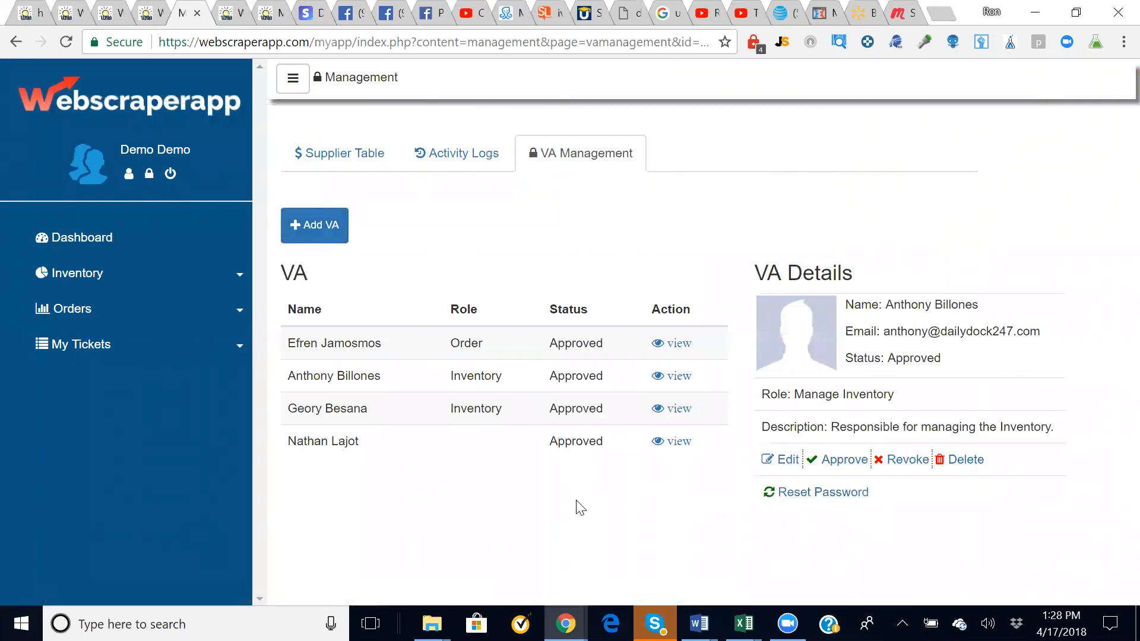
click(94, 349)
click(89, 318)
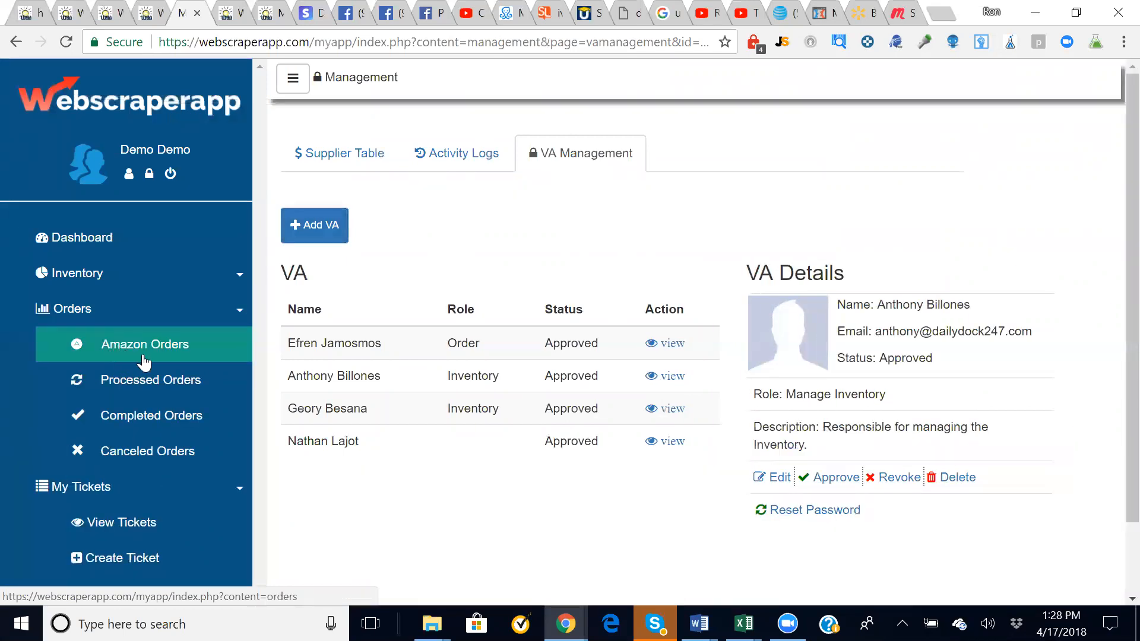
- Open the Dashboard's weekly statistics, then go to Orders > Amazon Orders
click(74, 254)
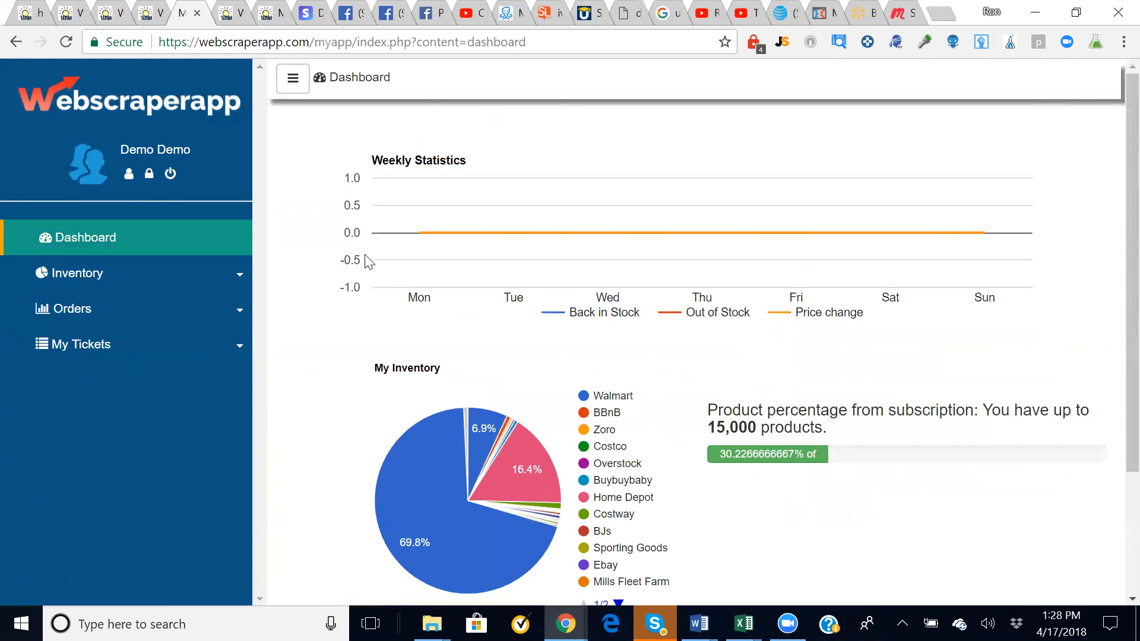
click(163, 310)
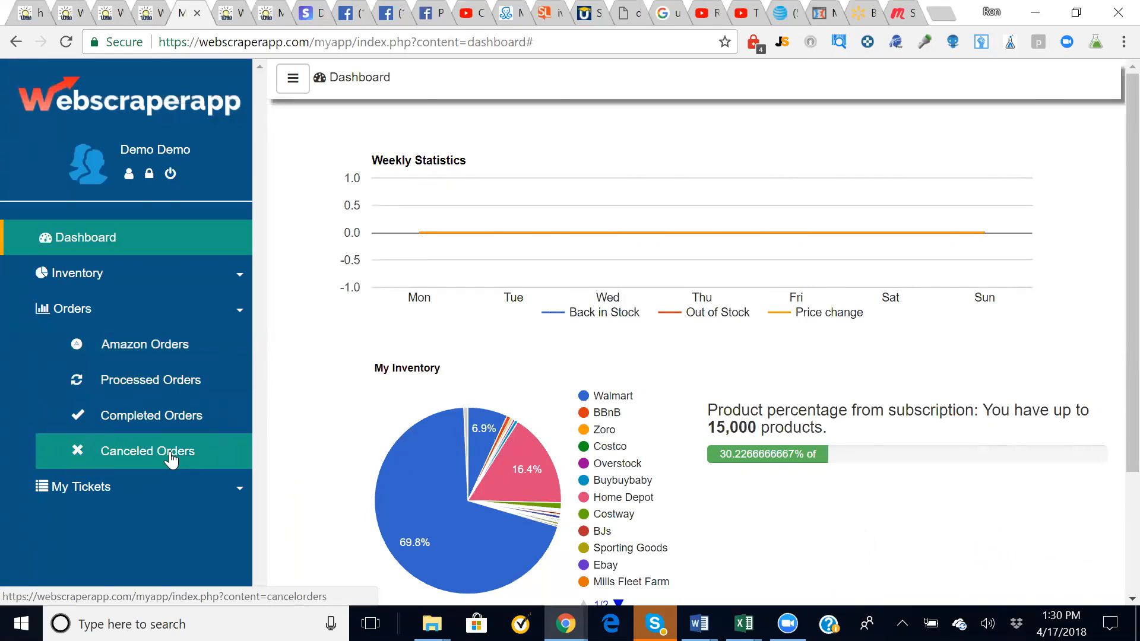
click(161, 348)
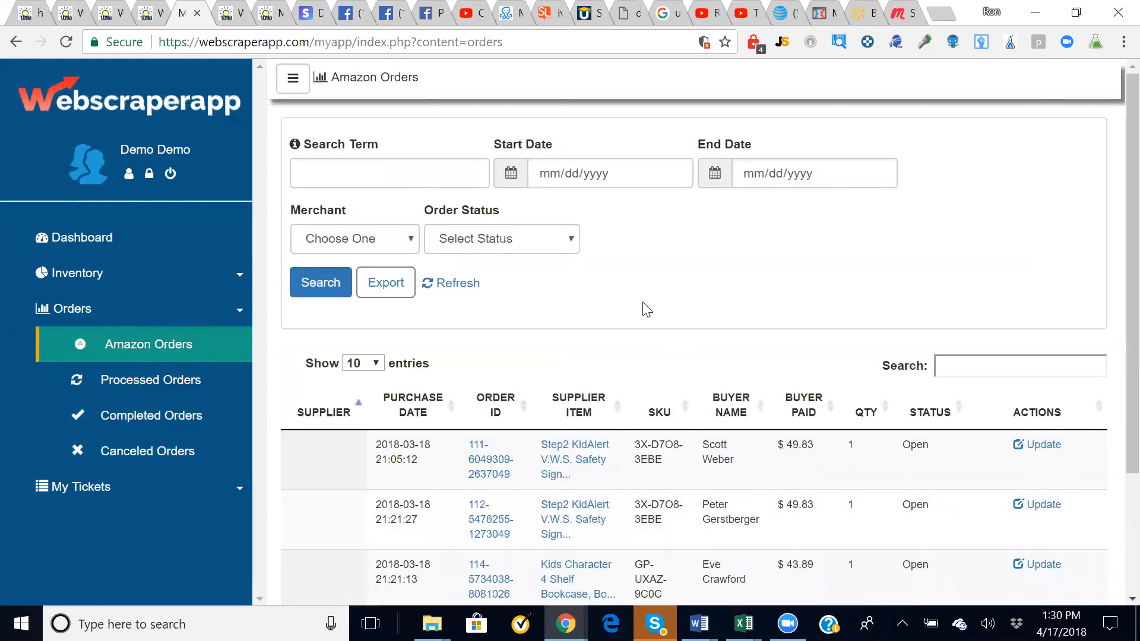
scroll(640, 302, down, 1)
scroll(639, 302, down, 1)
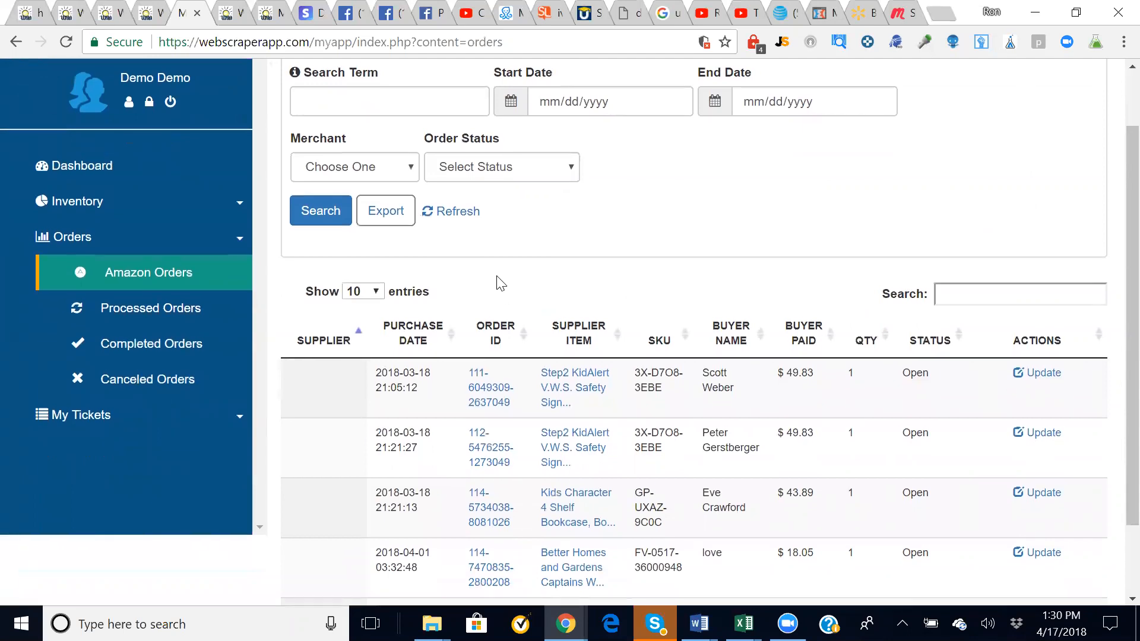
scroll(501, 283, down, 3)
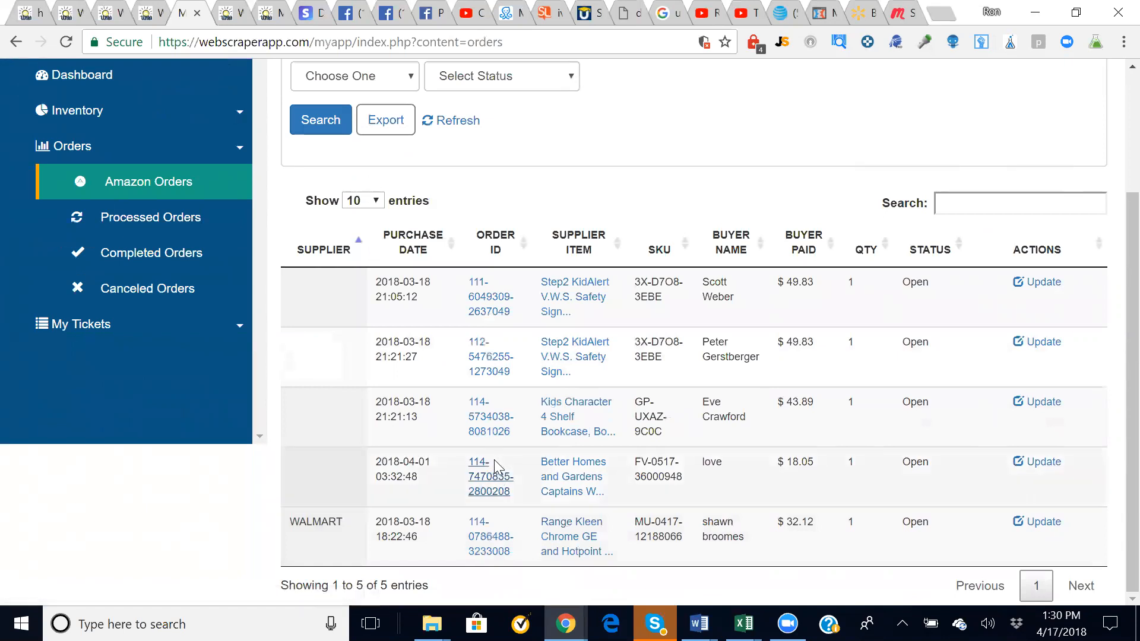
click(474, 488)
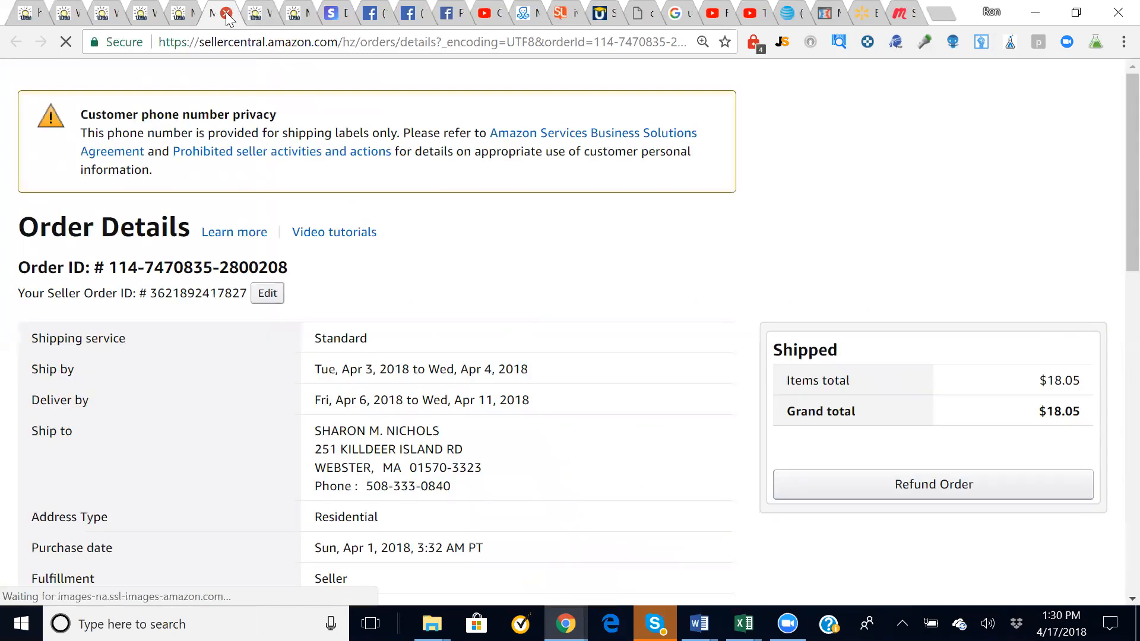
click(226, 14)
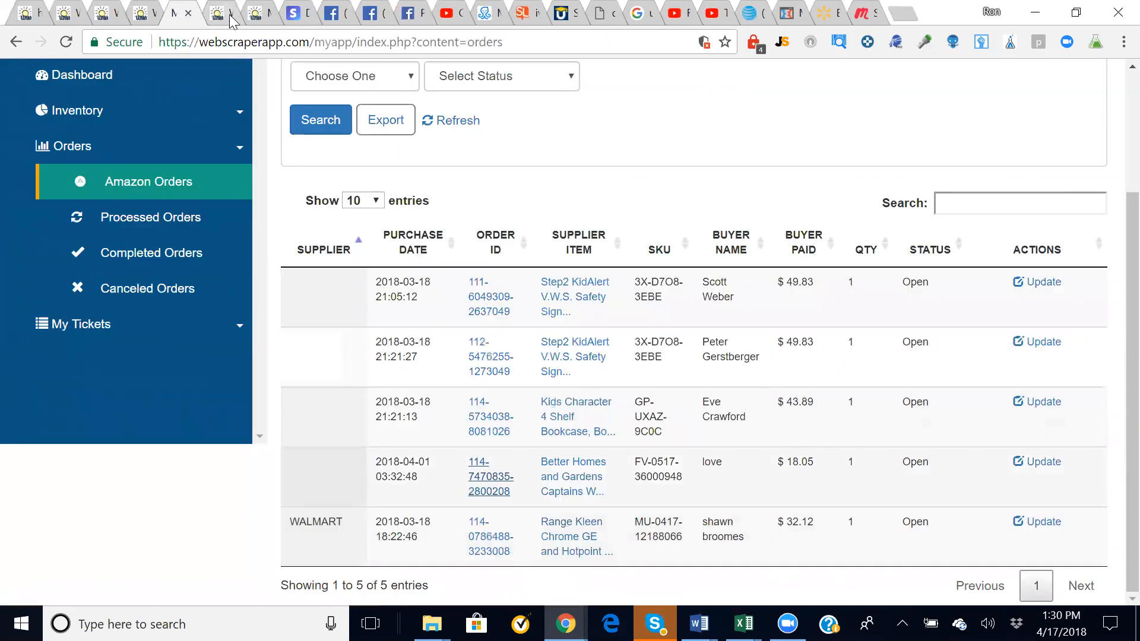
click(564, 479)
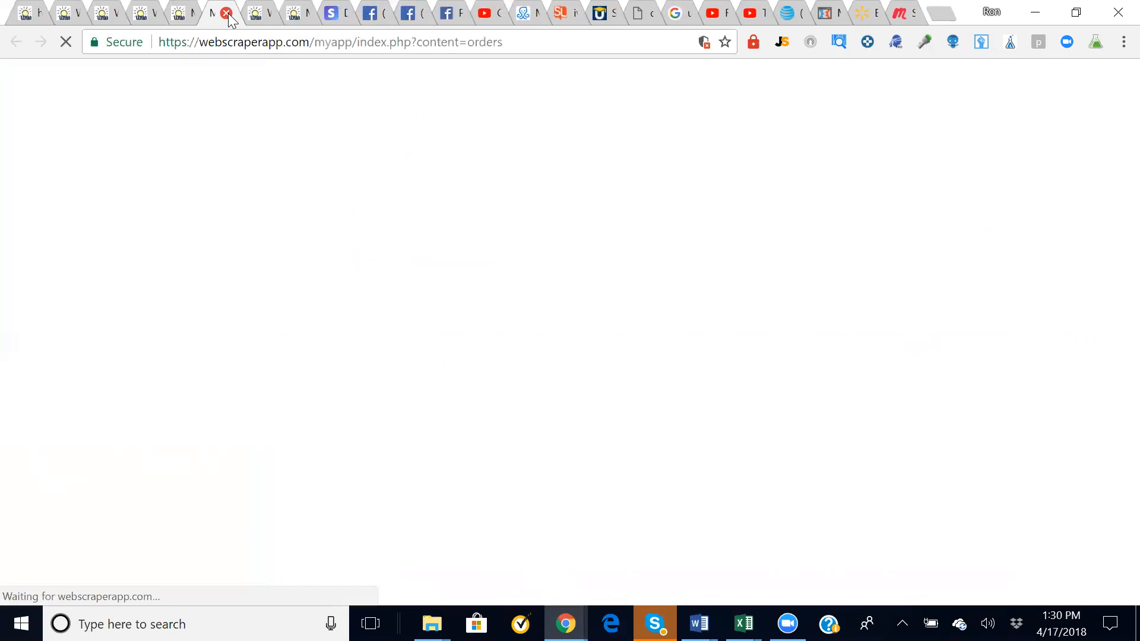
click(226, 14)
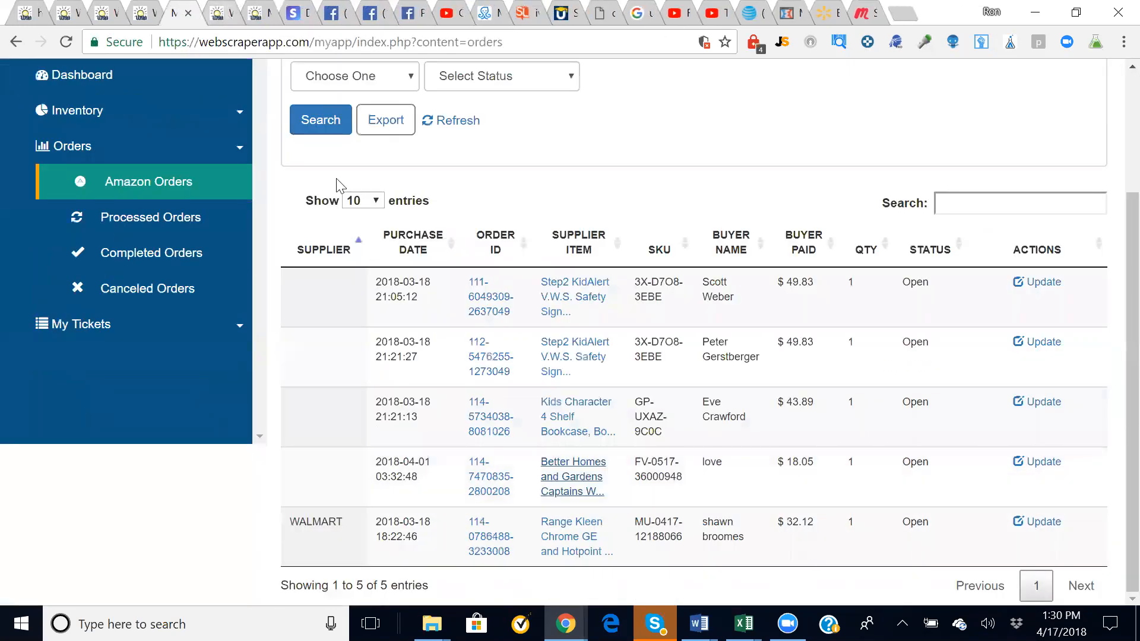
click(561, 297)
click(226, 13)
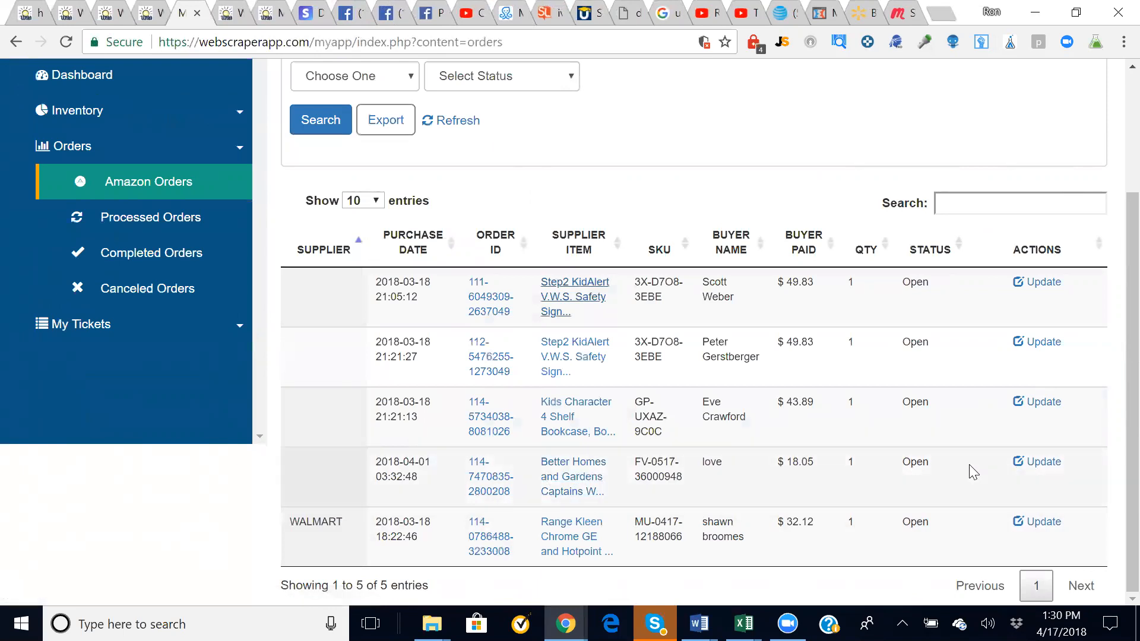
click(1036, 464)
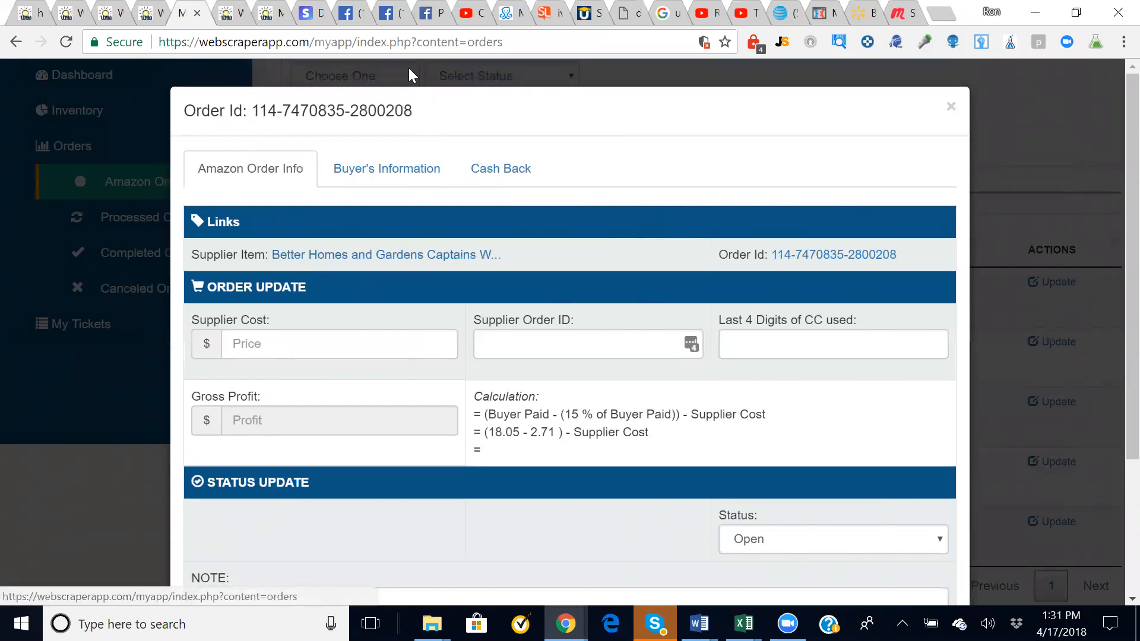
- Enter supplier cost 11.12, supplier order ID 123456 and the card's last four digits
click(383, 170)
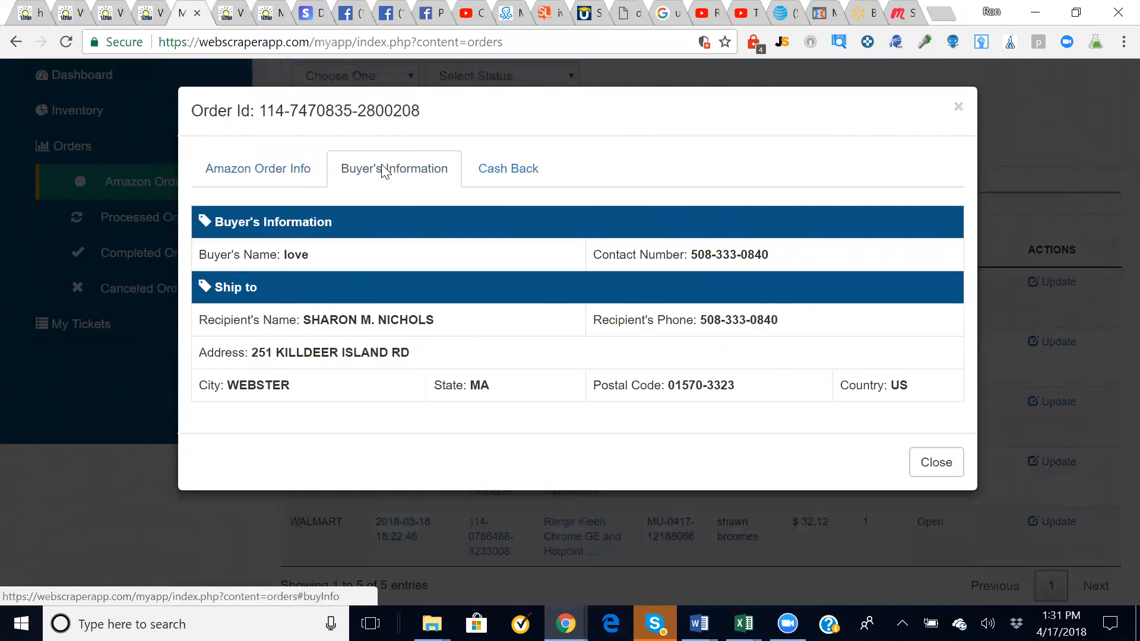
click(243, 173)
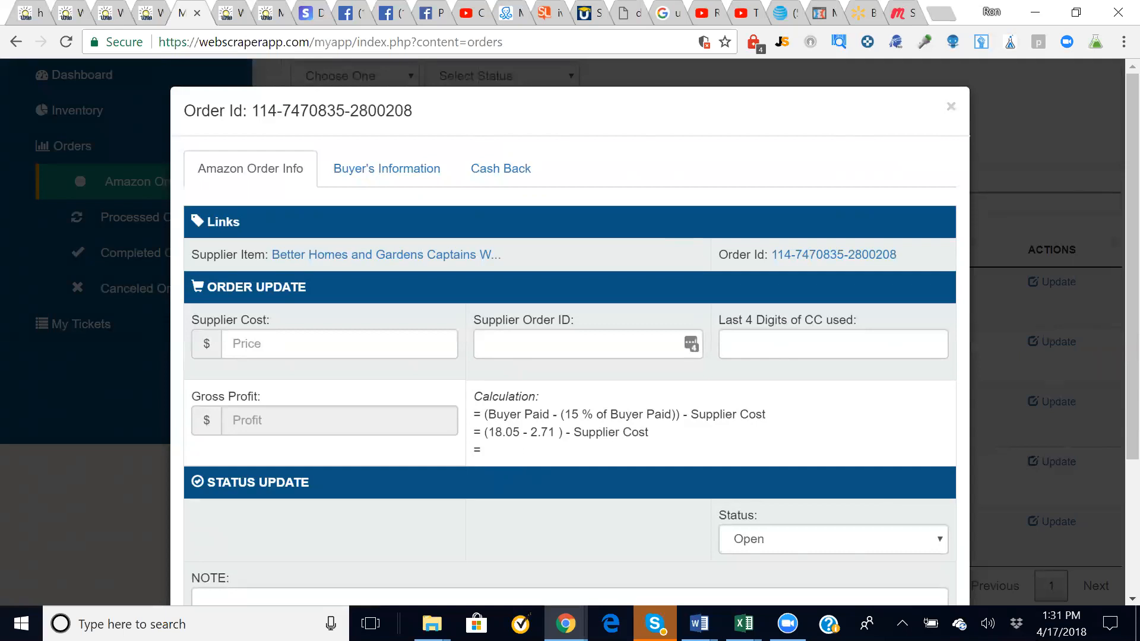
click(233, 343)
text(11.12)
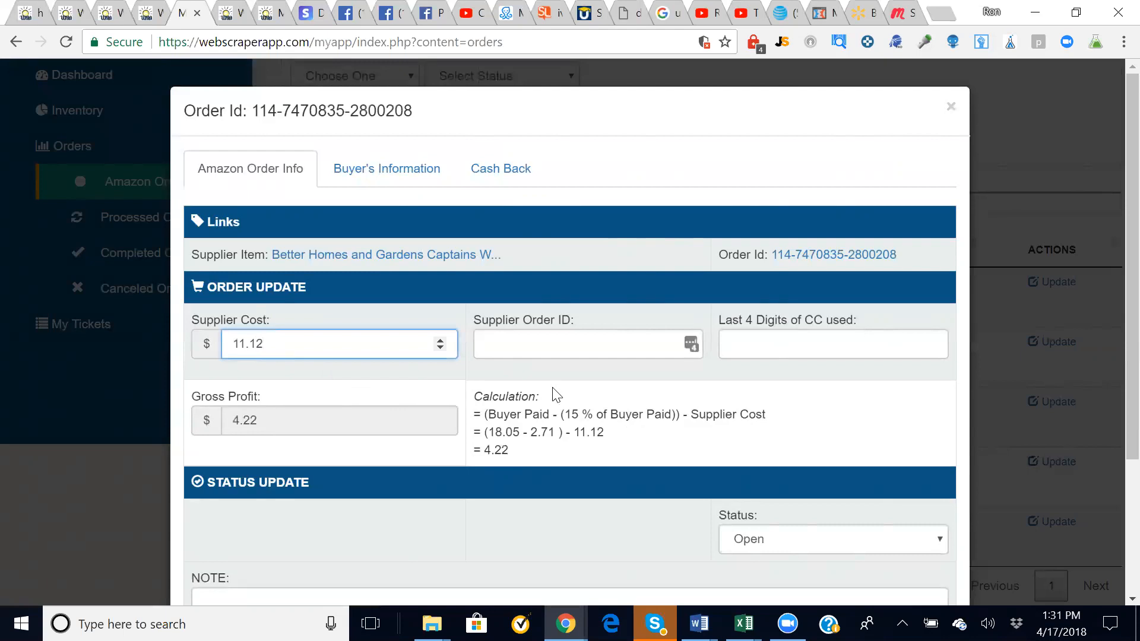
click(688, 343)
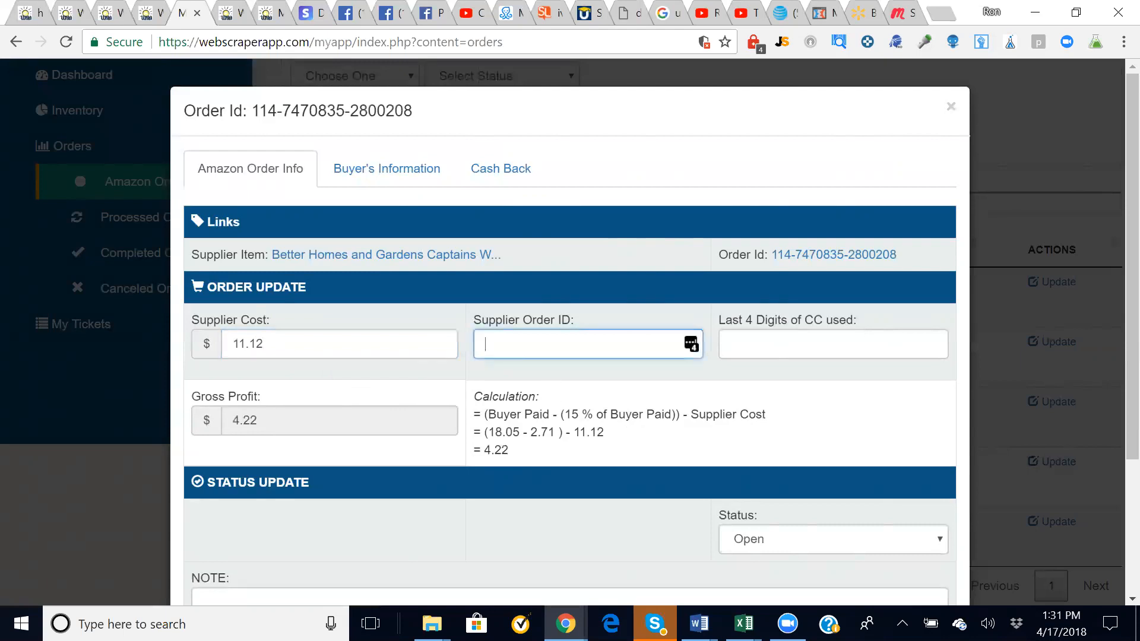
text(1234)
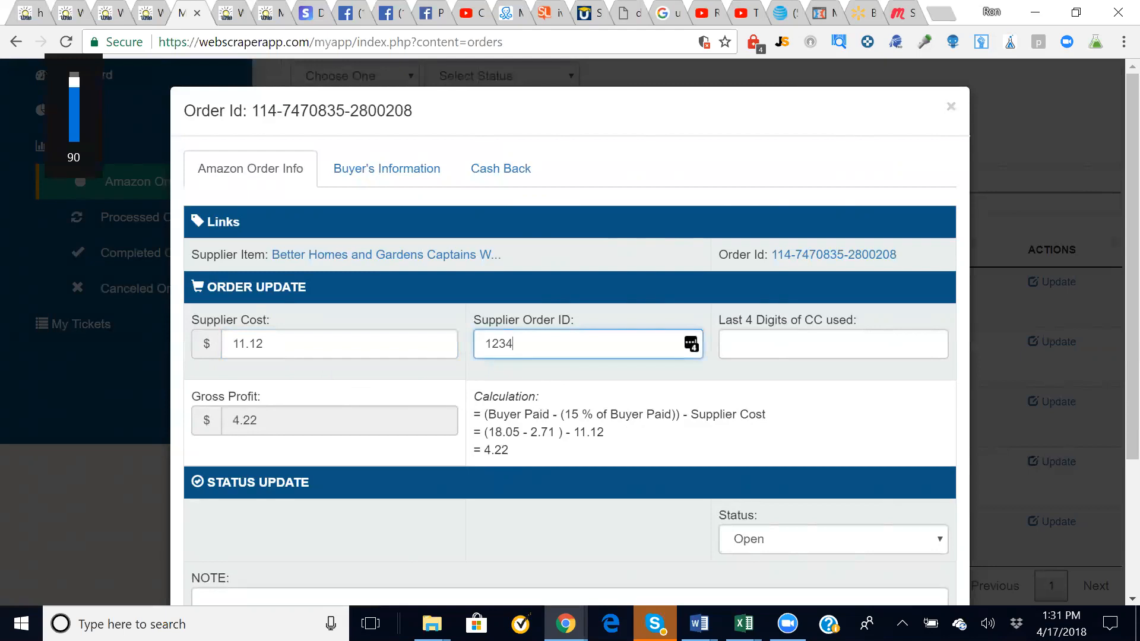
text(56)
click(731, 344)
text(4444)
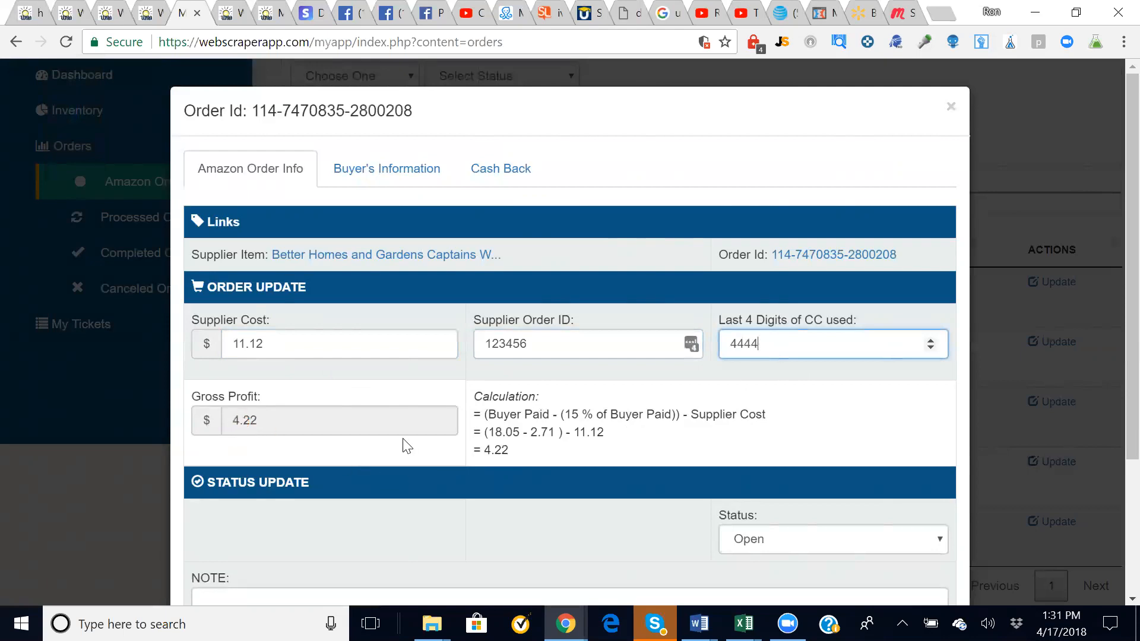
click(1111, 404)
scroll(1111, 422, down, 2)
scroll(1111, 441, down, 2)
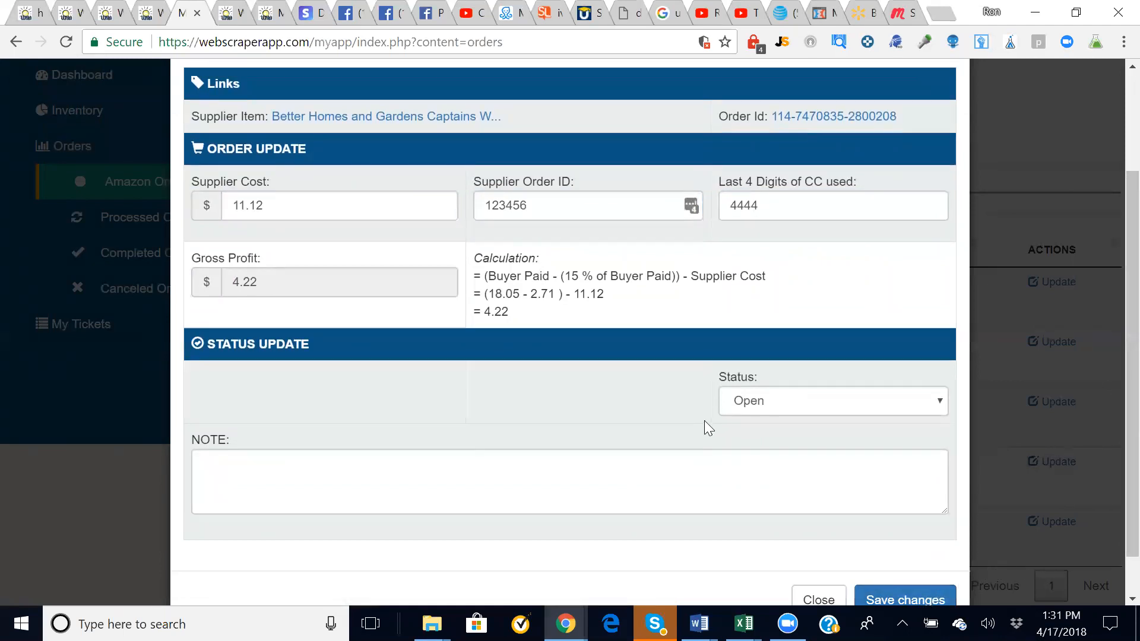
click(777, 400)
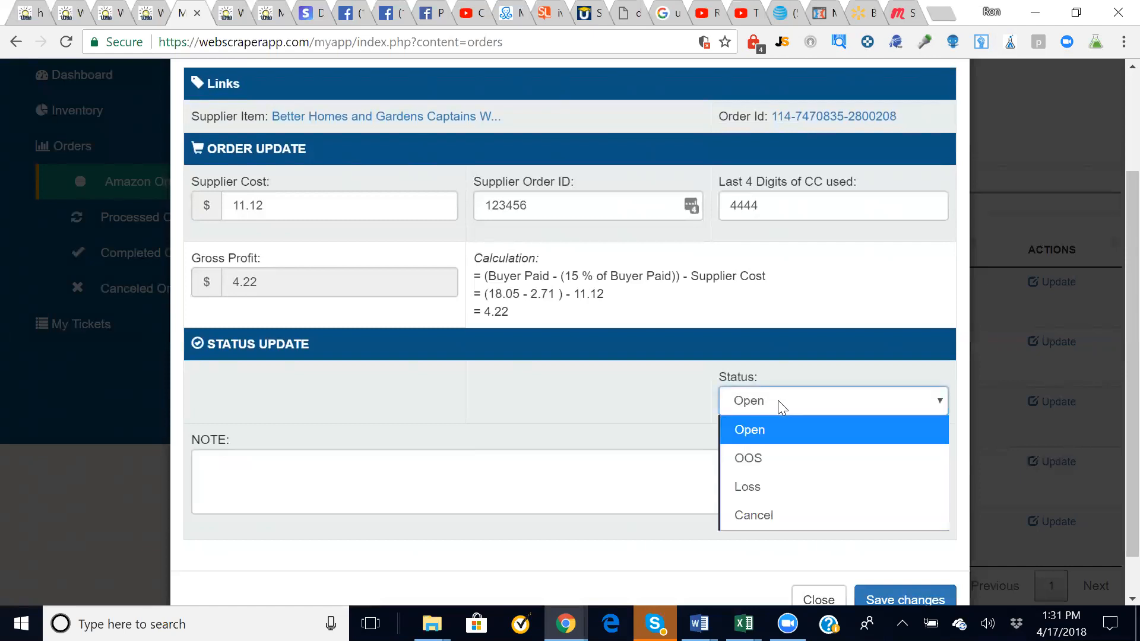
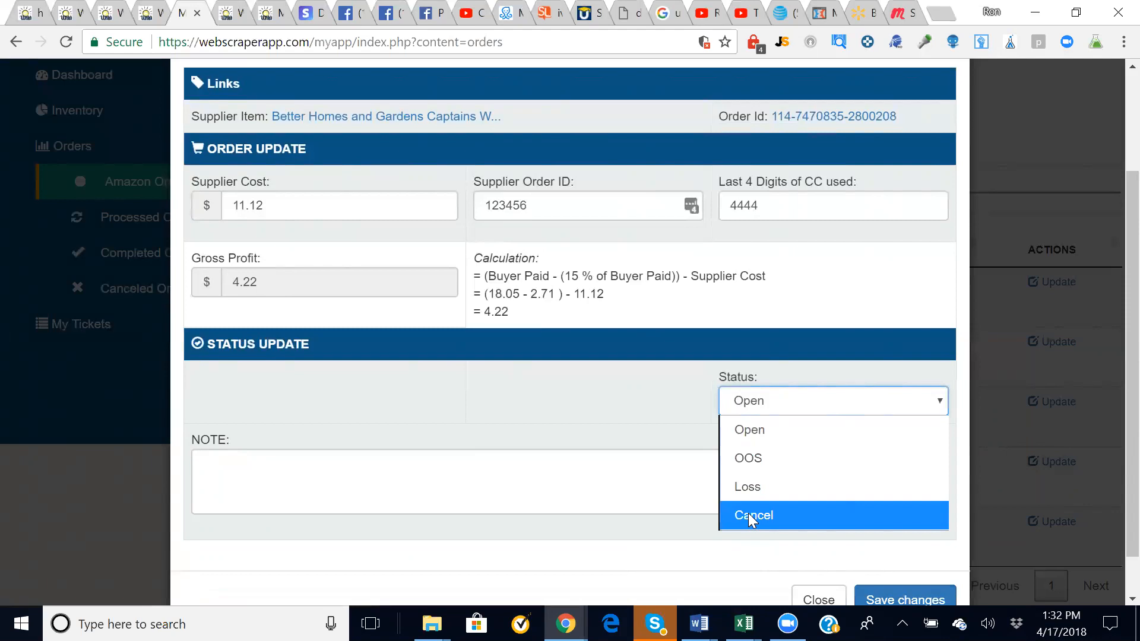
click(636, 430)
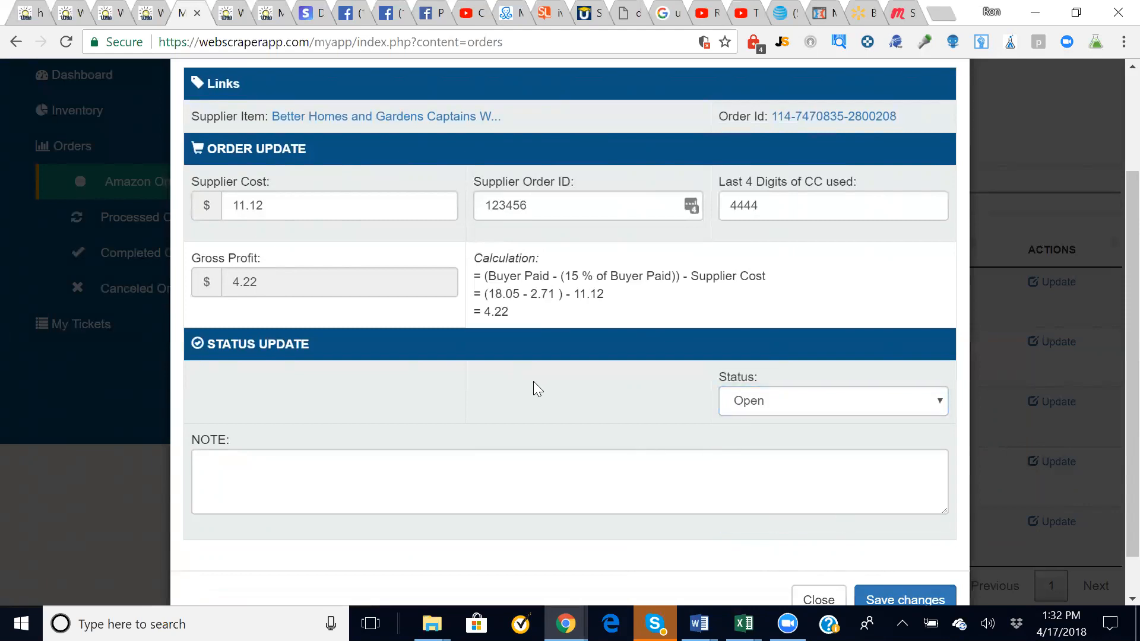
scroll(917, 597, down, 1)
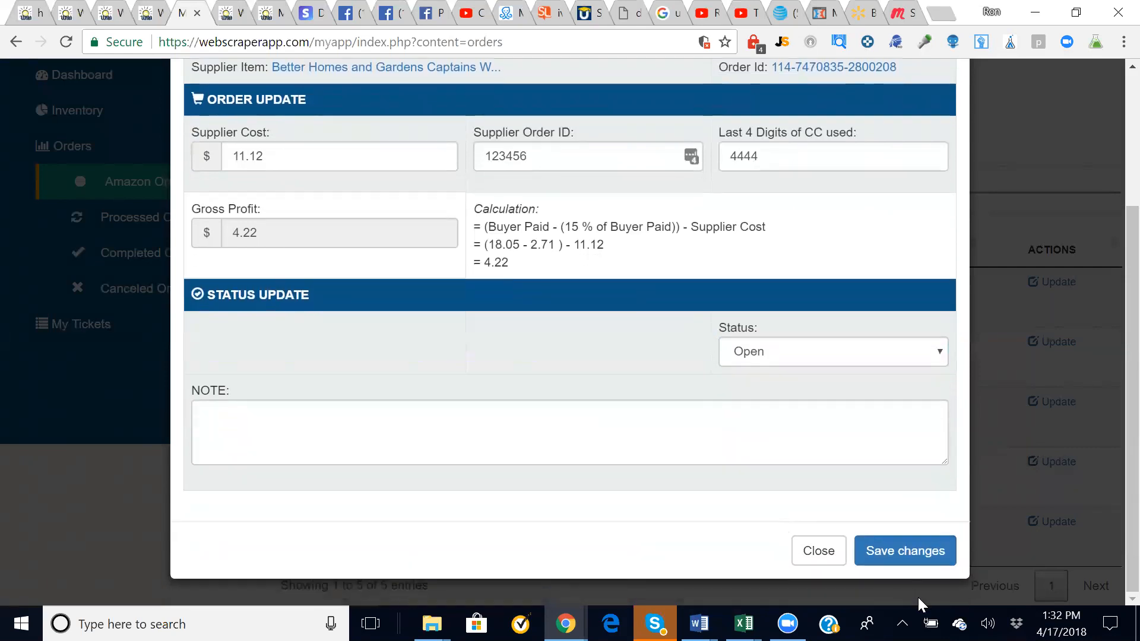
click(904, 556)
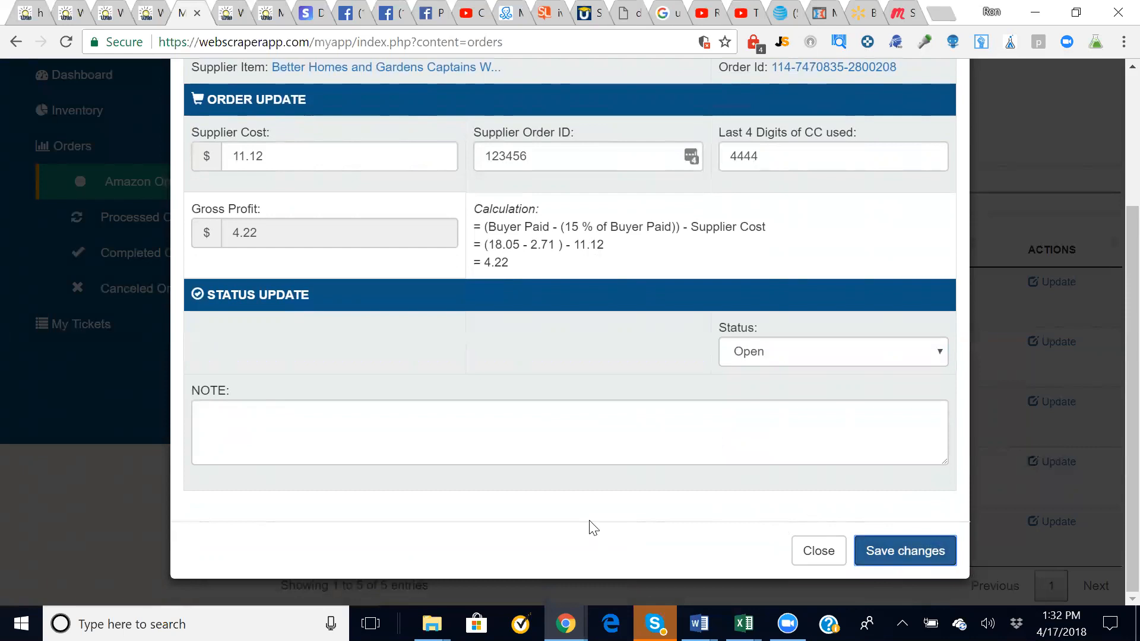
scroll(703, 522, up, 3)
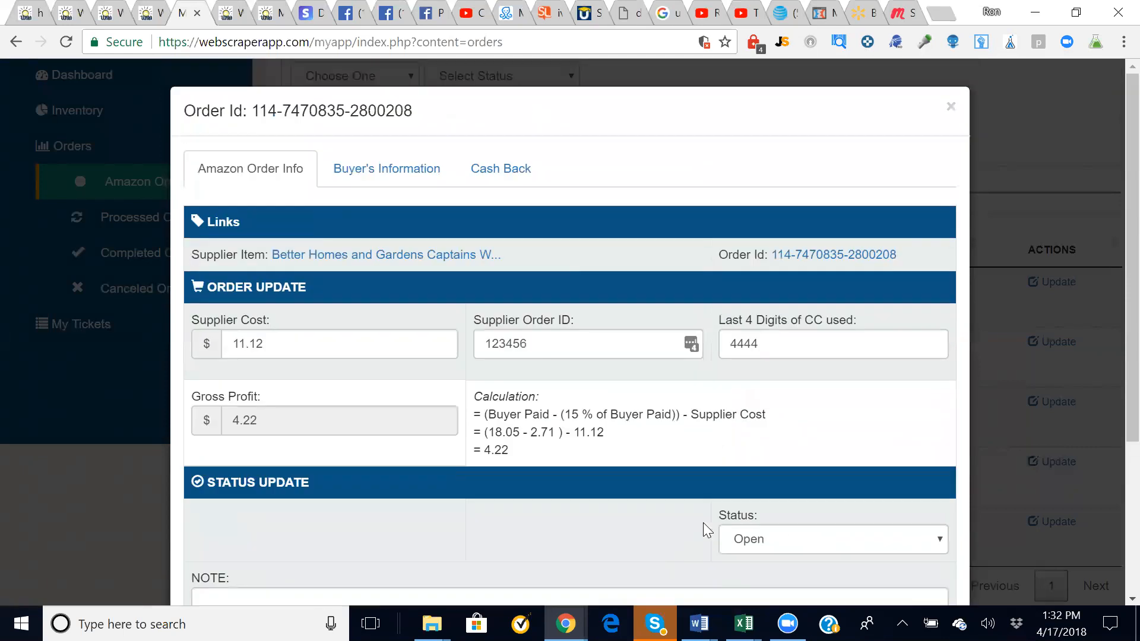
scroll(703, 522, down, 4)
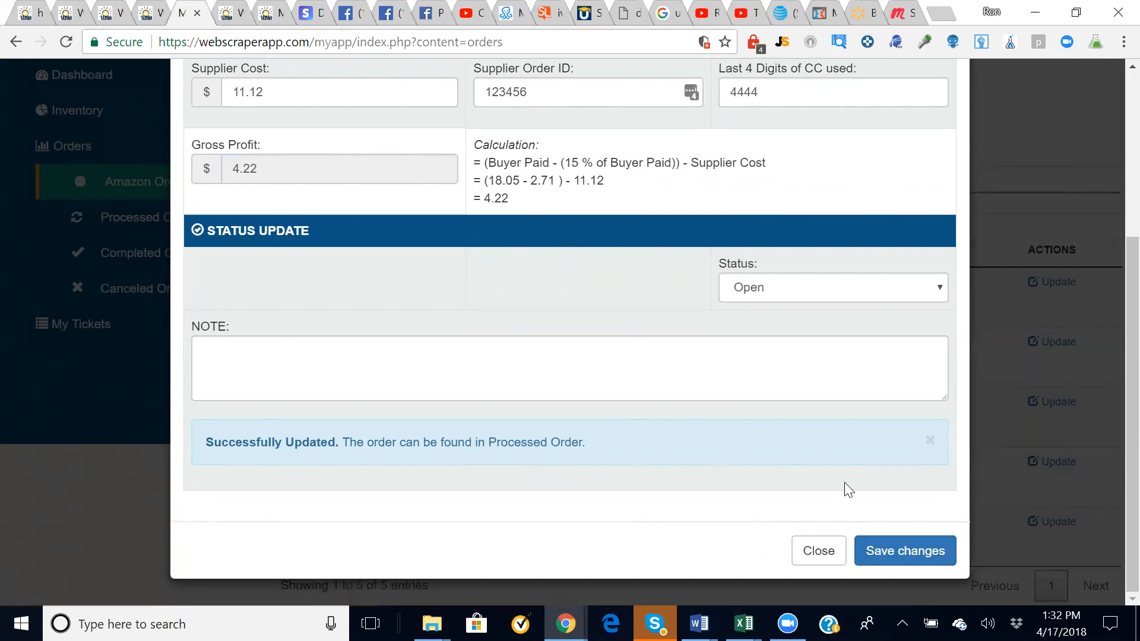
scroll(844, 483, up, 4)
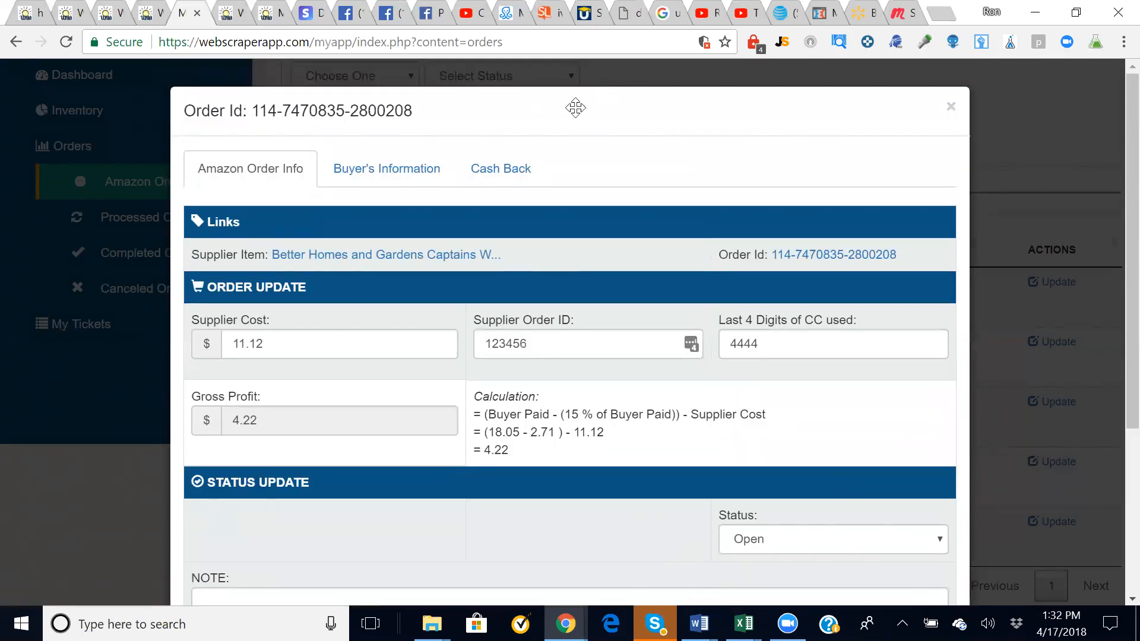
click(520, 107)
- Close the order details and search Amazon Orders filtered to OOS status
click(950, 107)
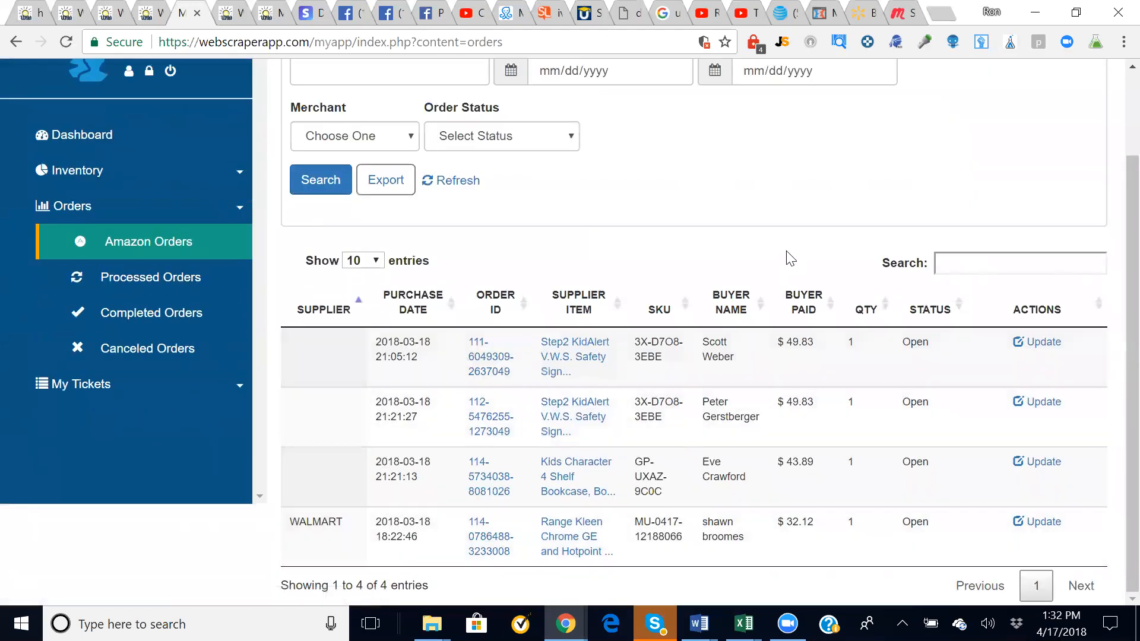
scroll(546, 197, up, 1)
click(558, 221)
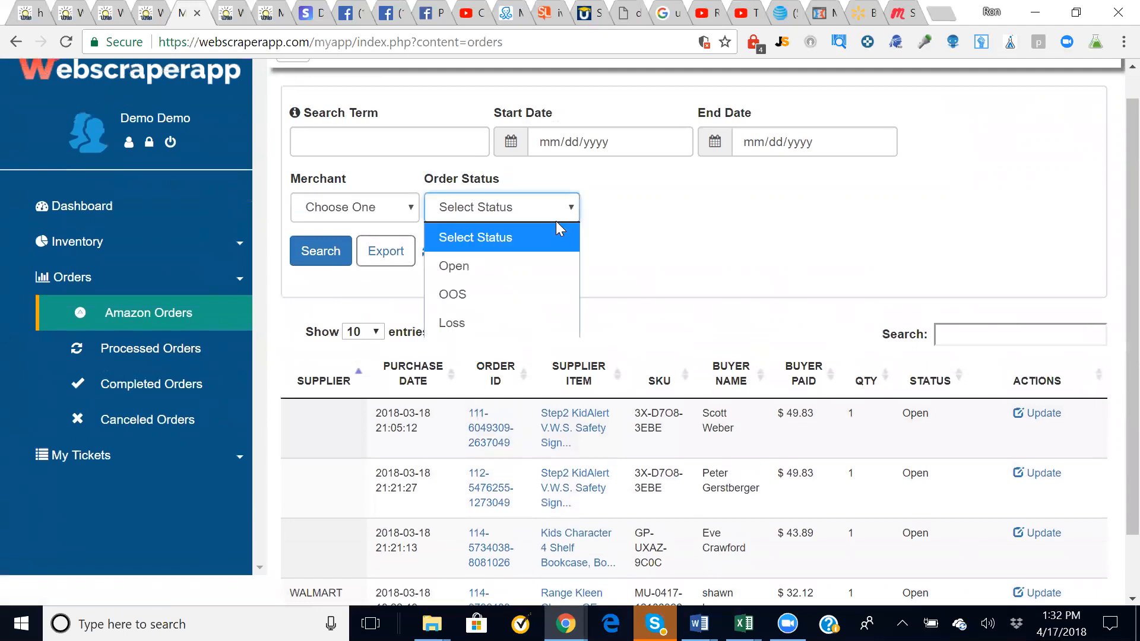
click(544, 295)
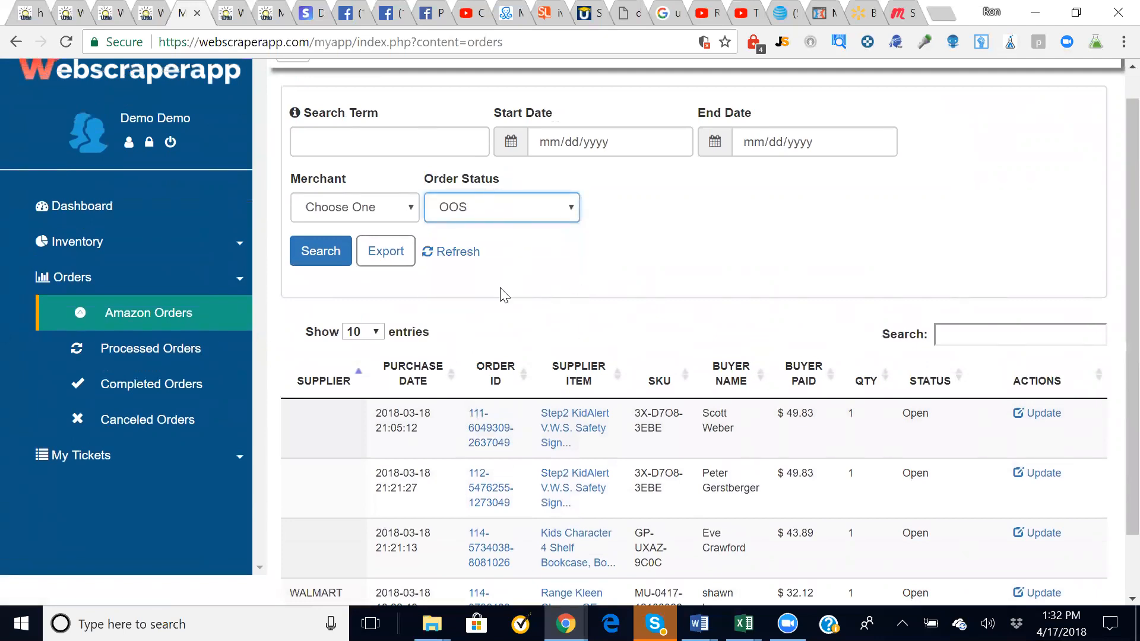
click(313, 252)
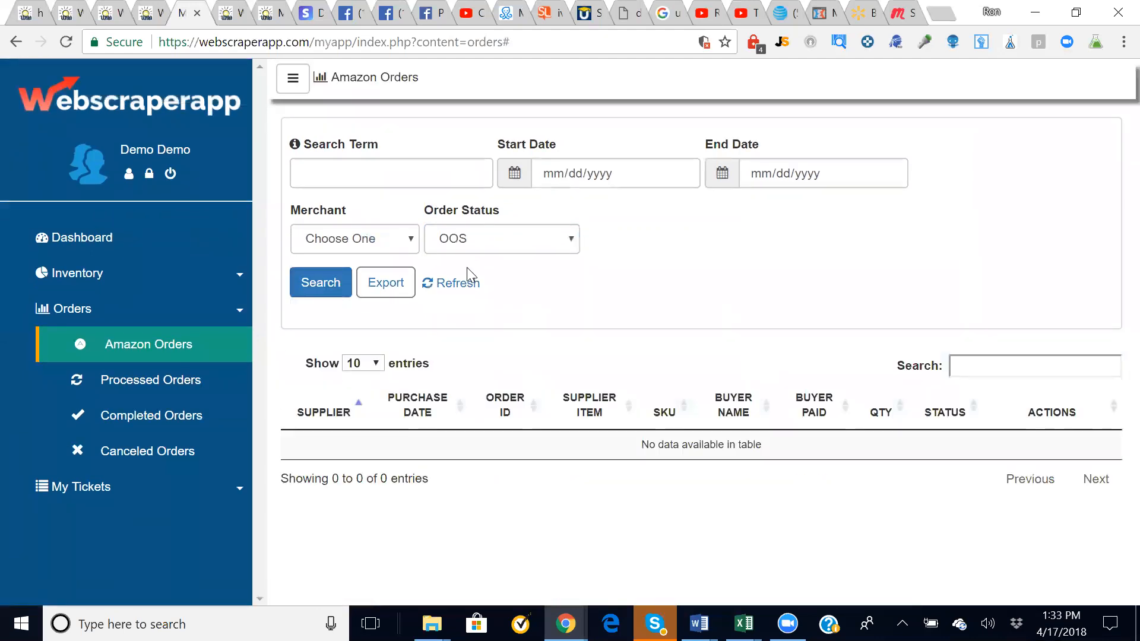
- Rerun the search with status Open and no merchant, then open Processed Orders
click(577, 244)
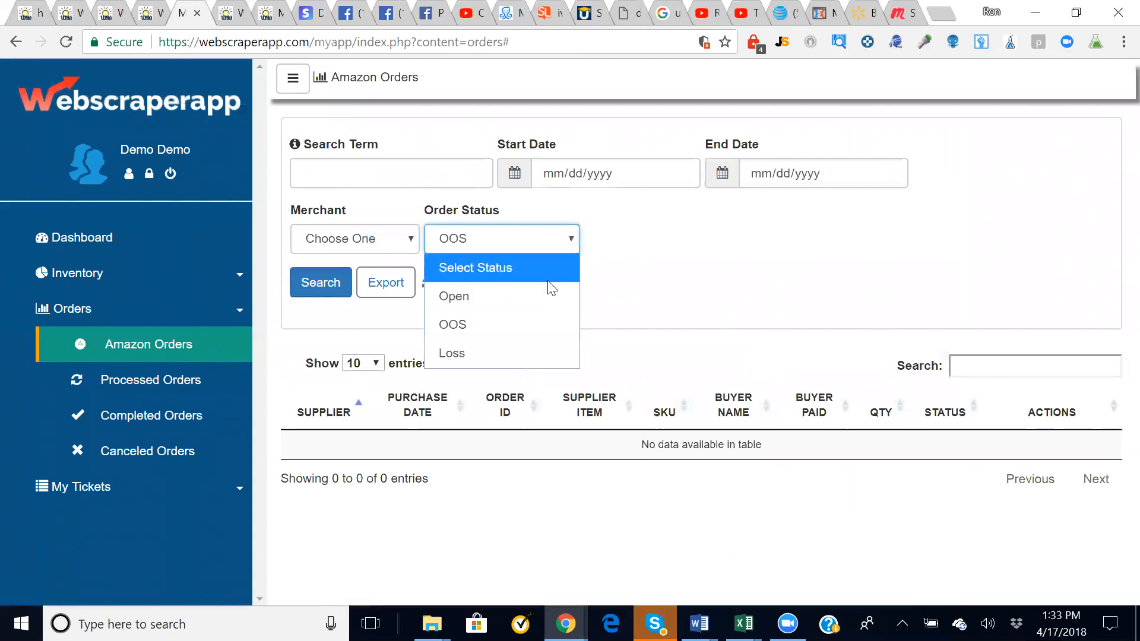
click(546, 294)
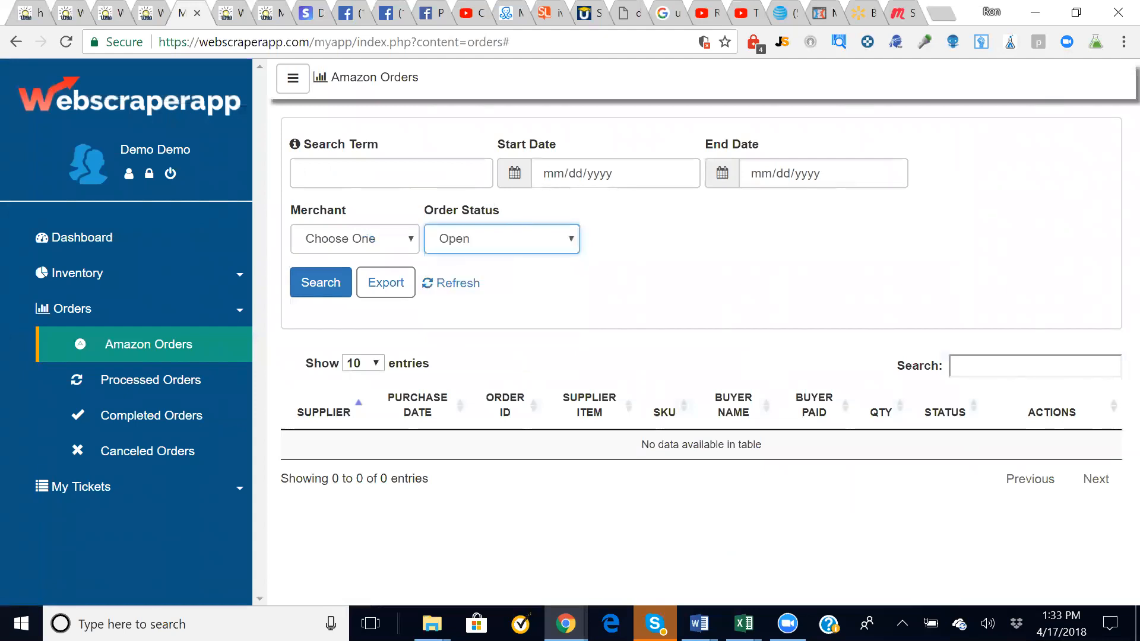
click(391, 173)
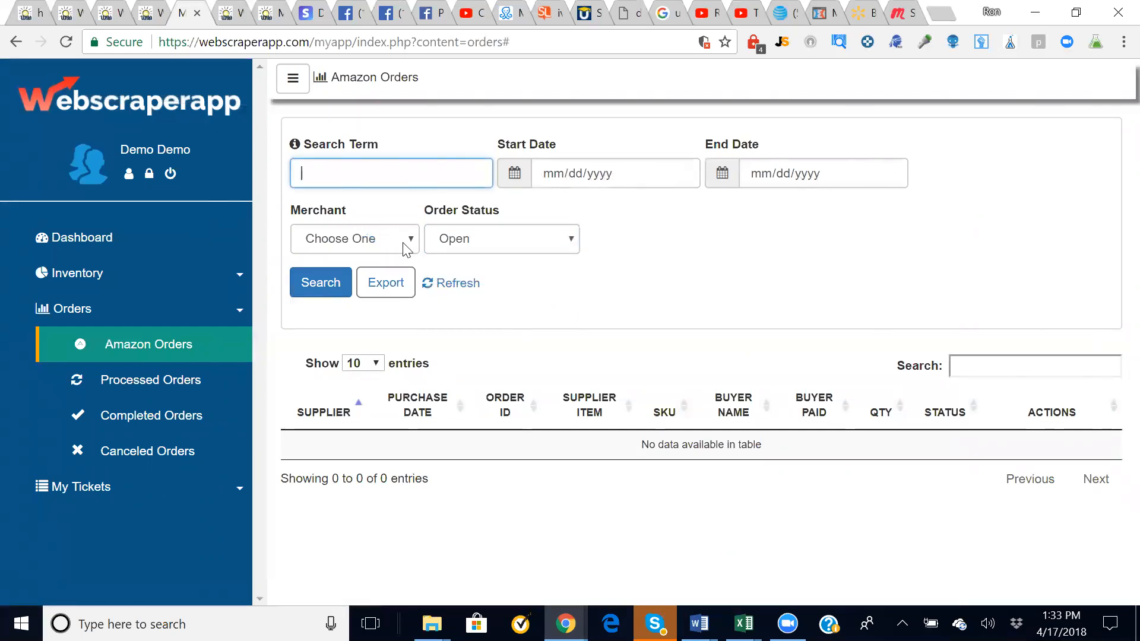
click(402, 241)
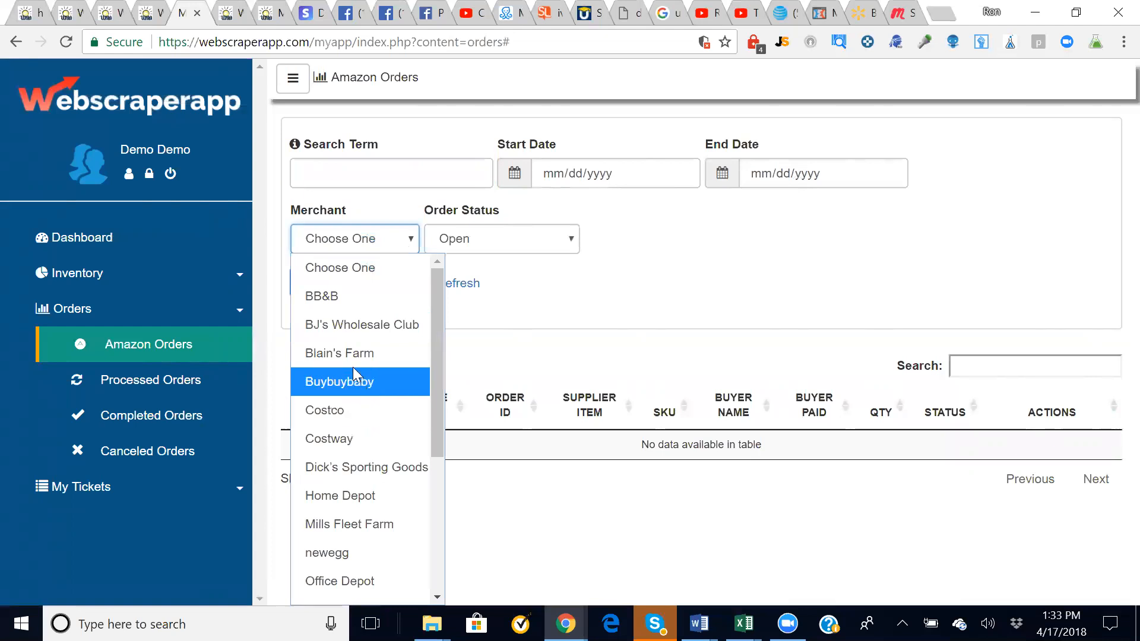
click(603, 283)
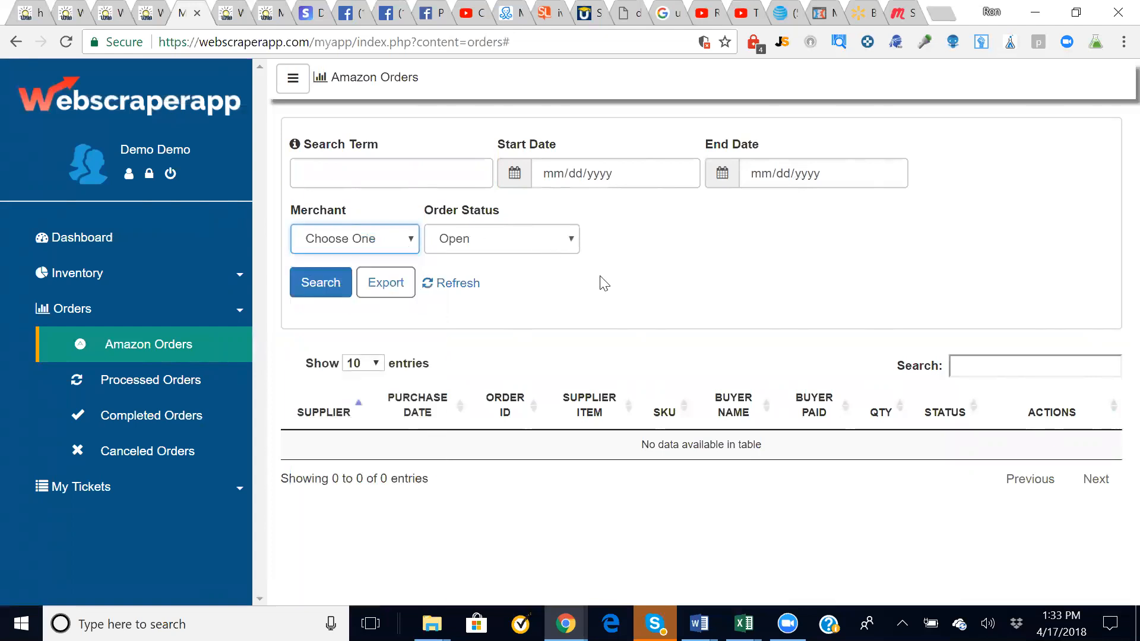
click(140, 384)
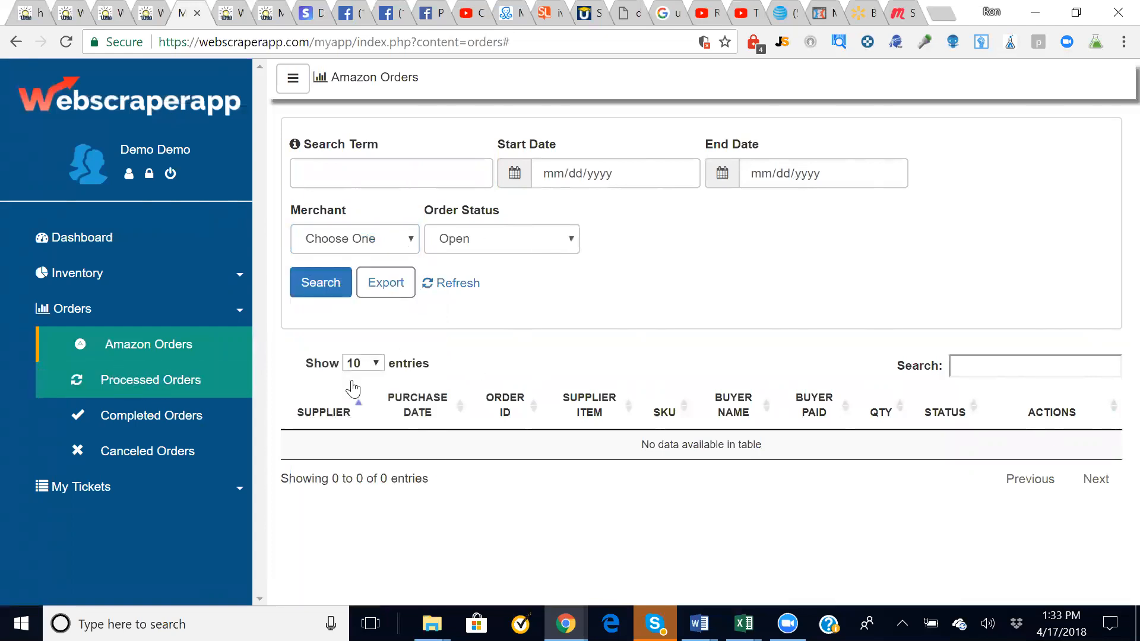
click(305, 286)
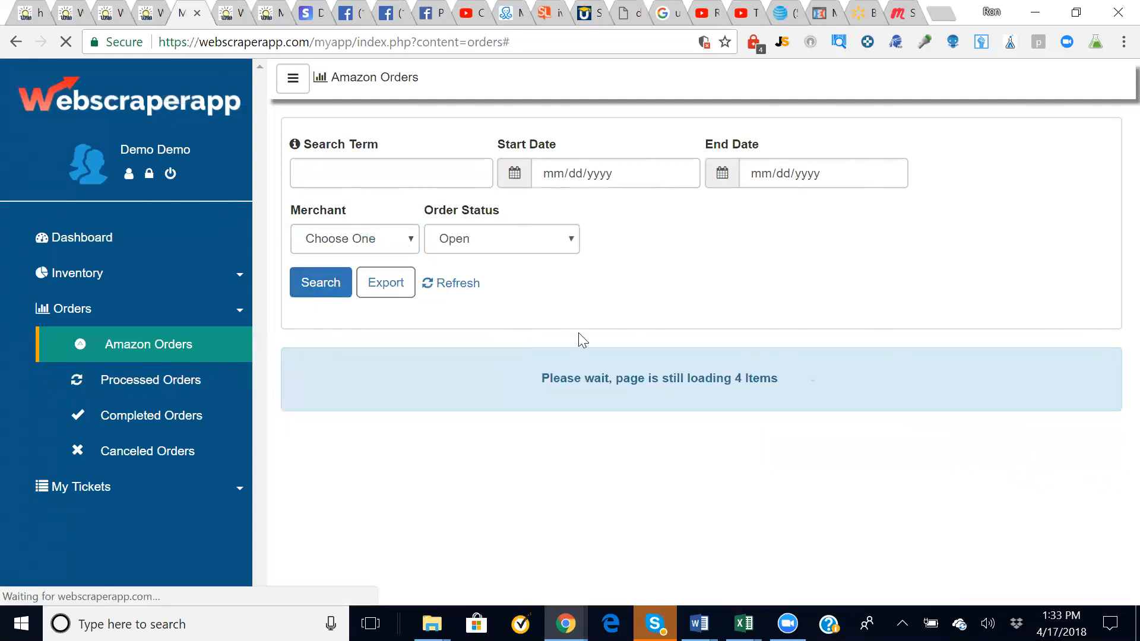
scroll(333, 335, down, 1)
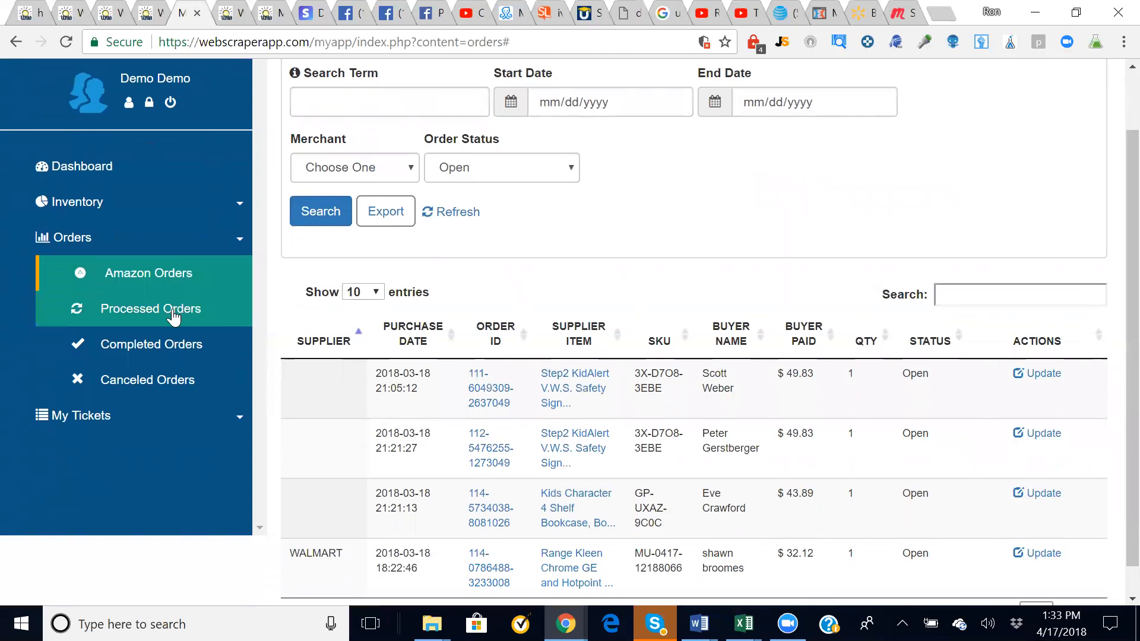
click(173, 318)
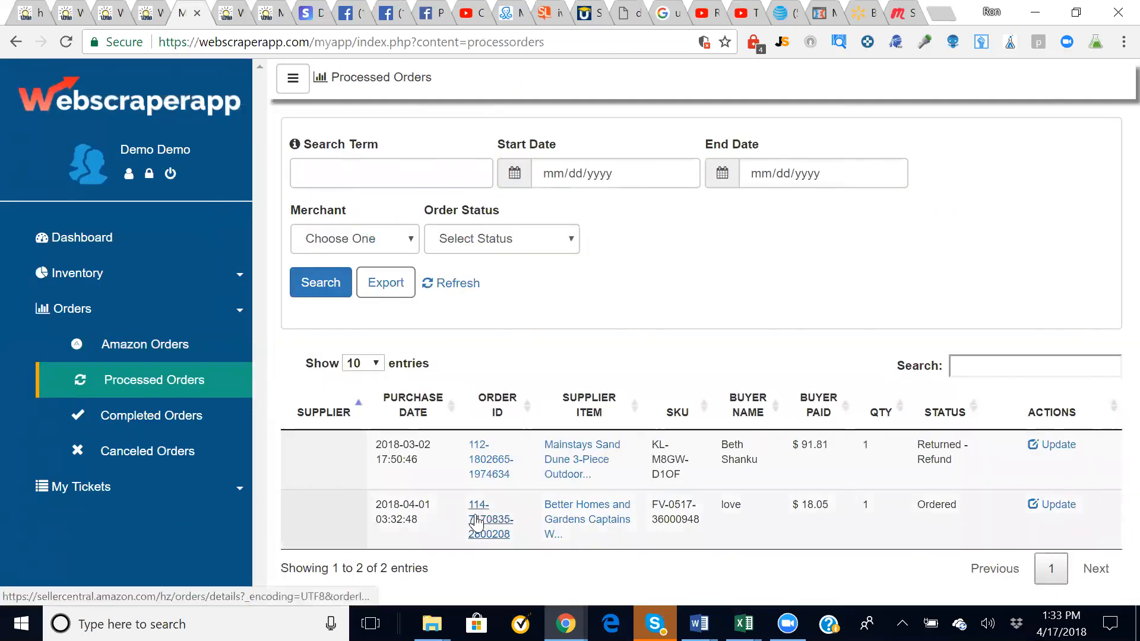
click(1056, 506)
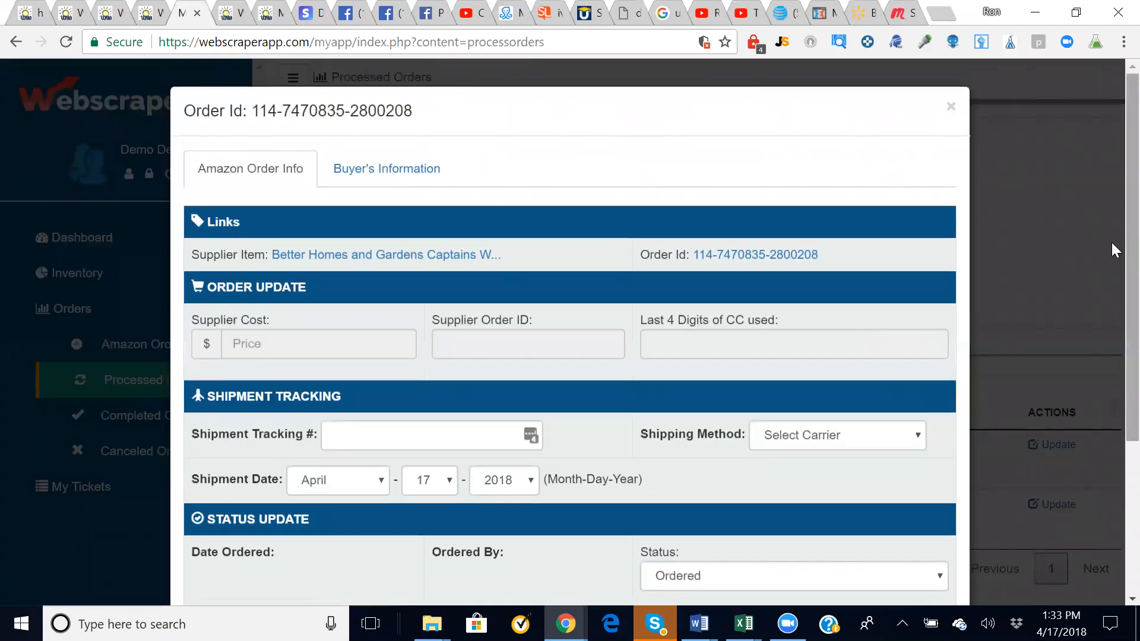
scroll(1111, 242, down, 3)
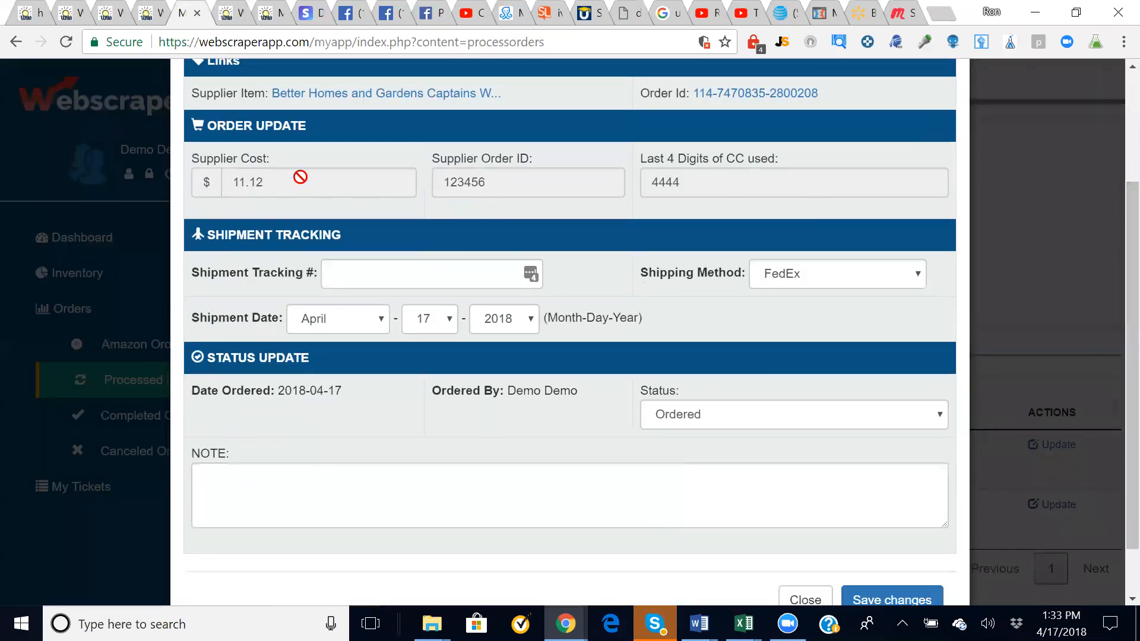
click(525, 275)
text(987654321)
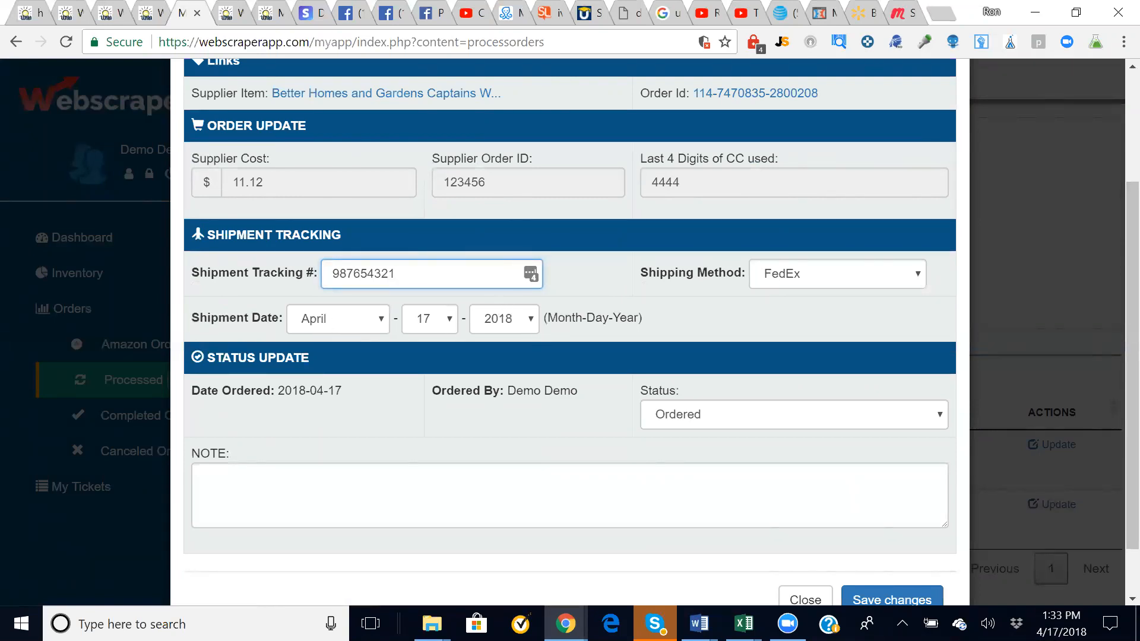
click(521, 418)
scroll(521, 418, down, 1)
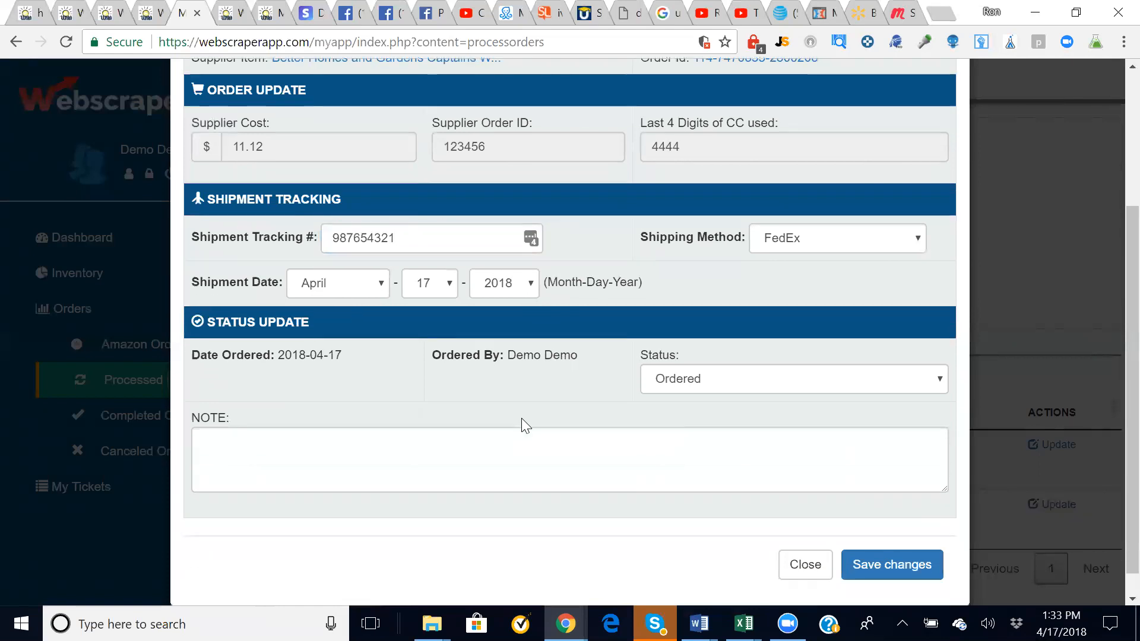
click(870, 568)
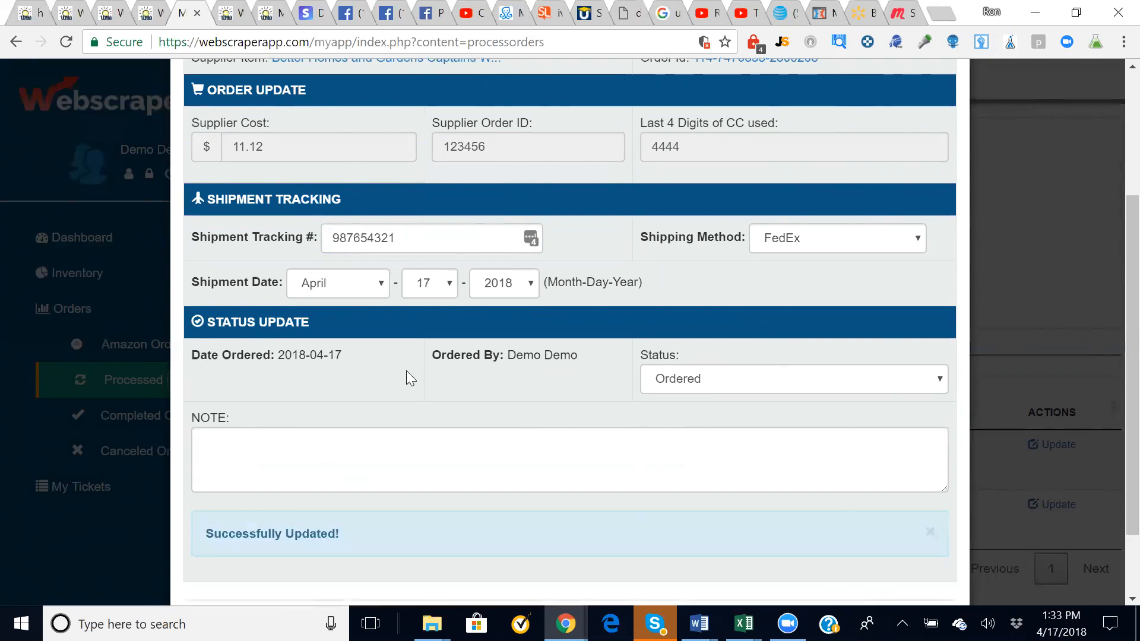
scroll(1111, 474, down, 2)
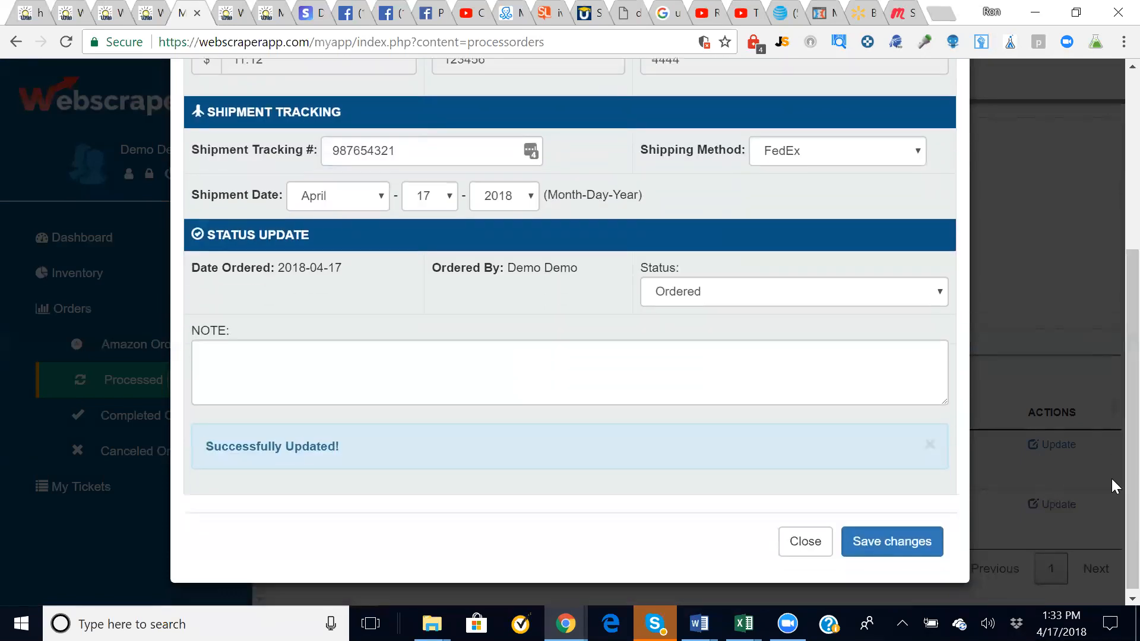
click(803, 541)
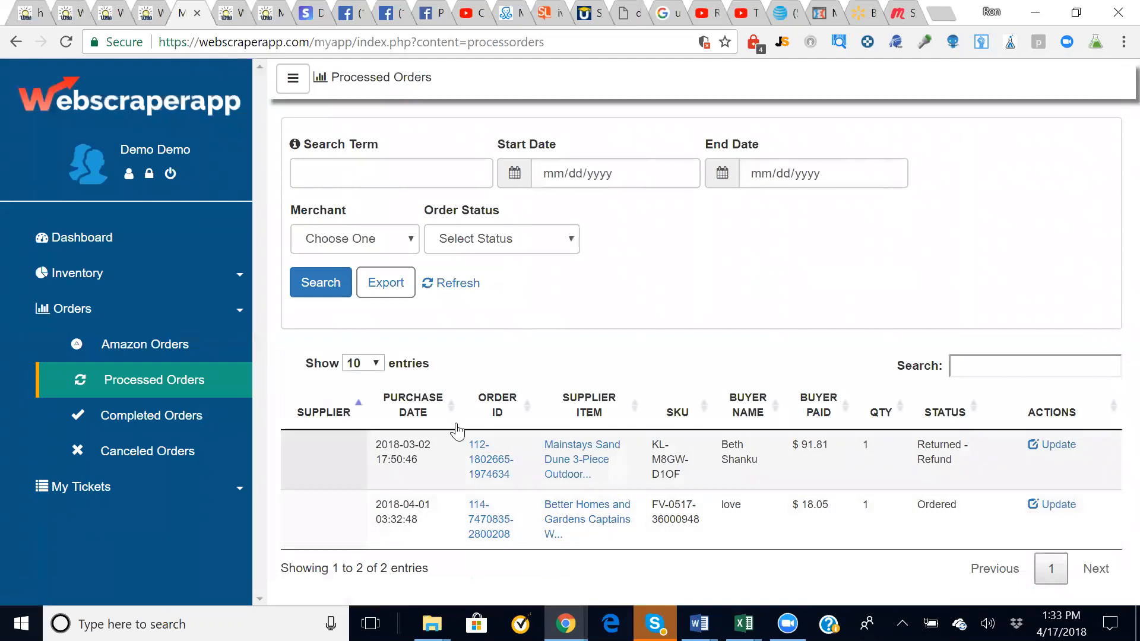
click(148, 409)
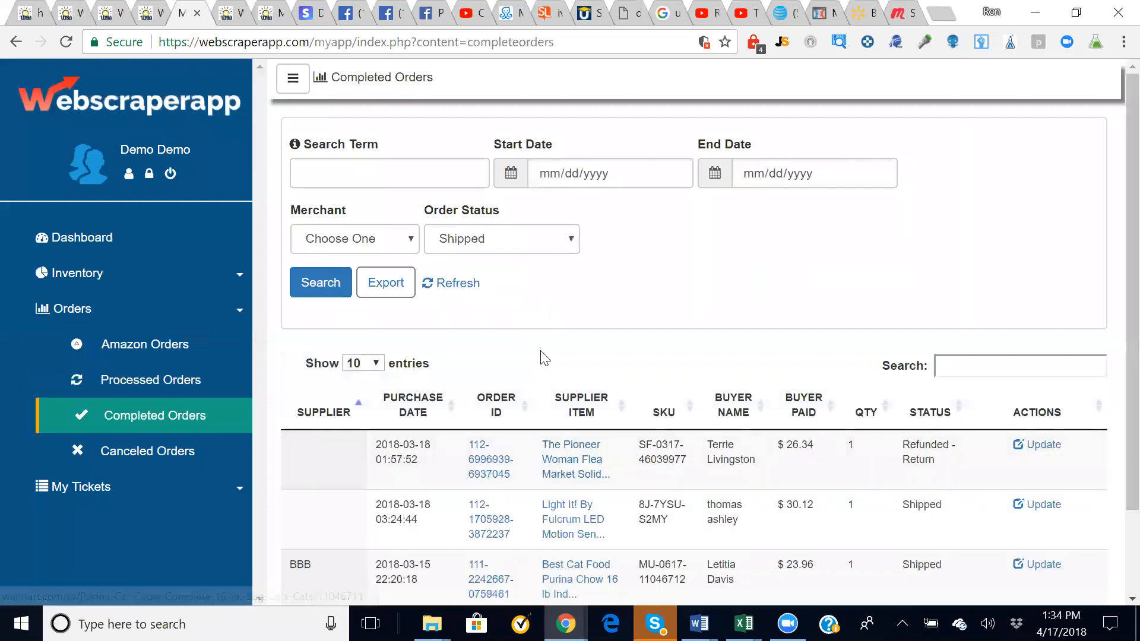
scroll(545, 357, down, 2)
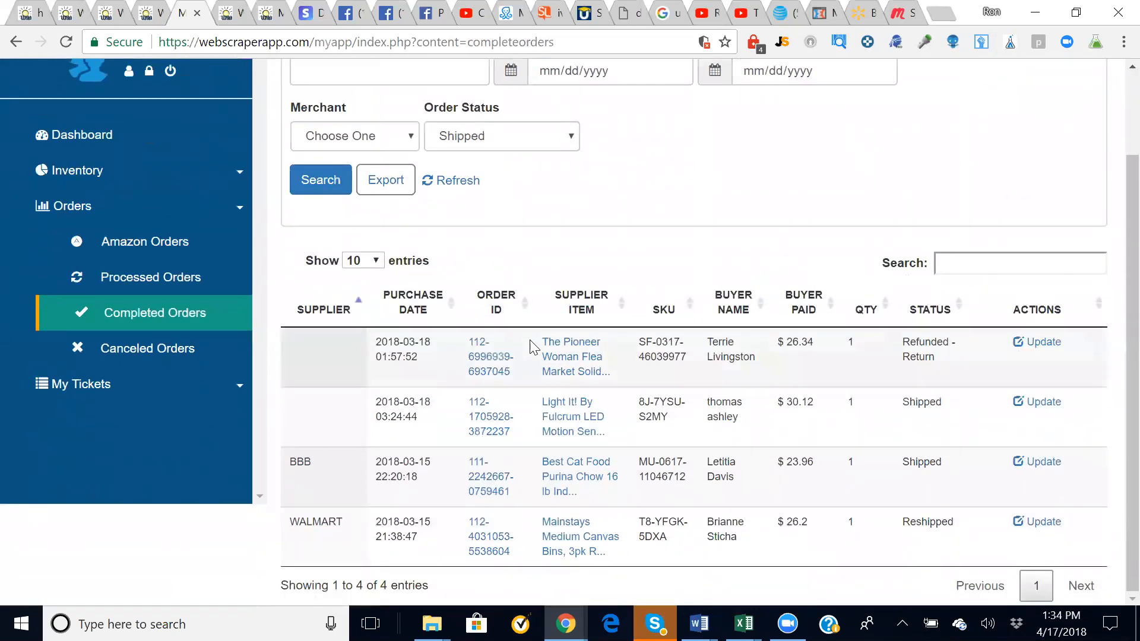
scroll(535, 344, up, 2)
scroll(528, 338, down, 2)
scroll(670, 215, up, 1)
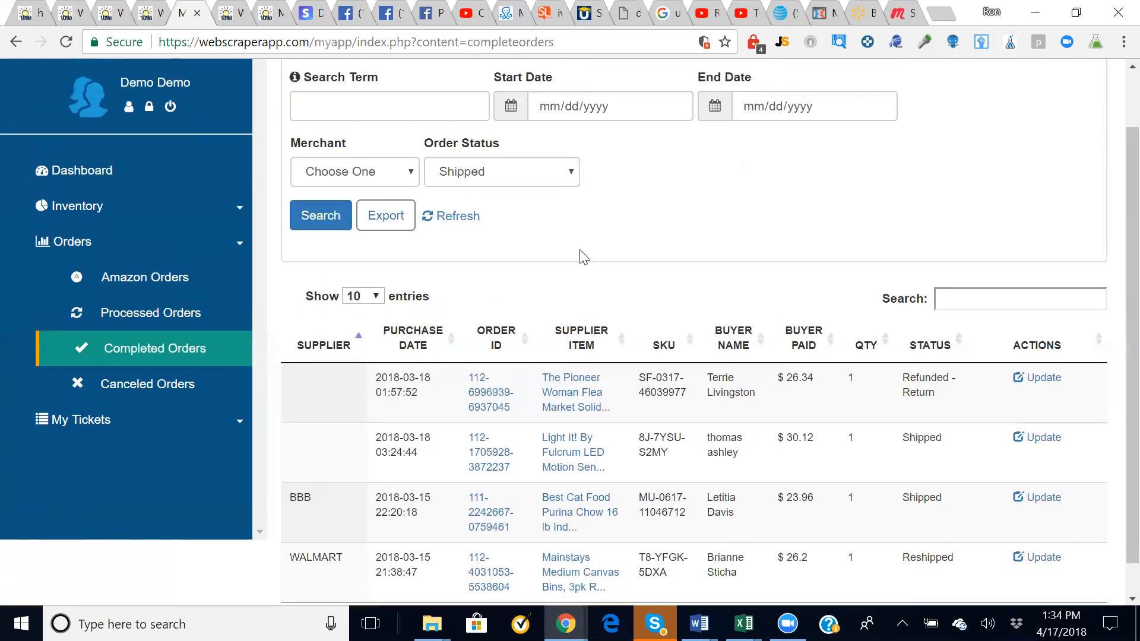
click(1031, 443)
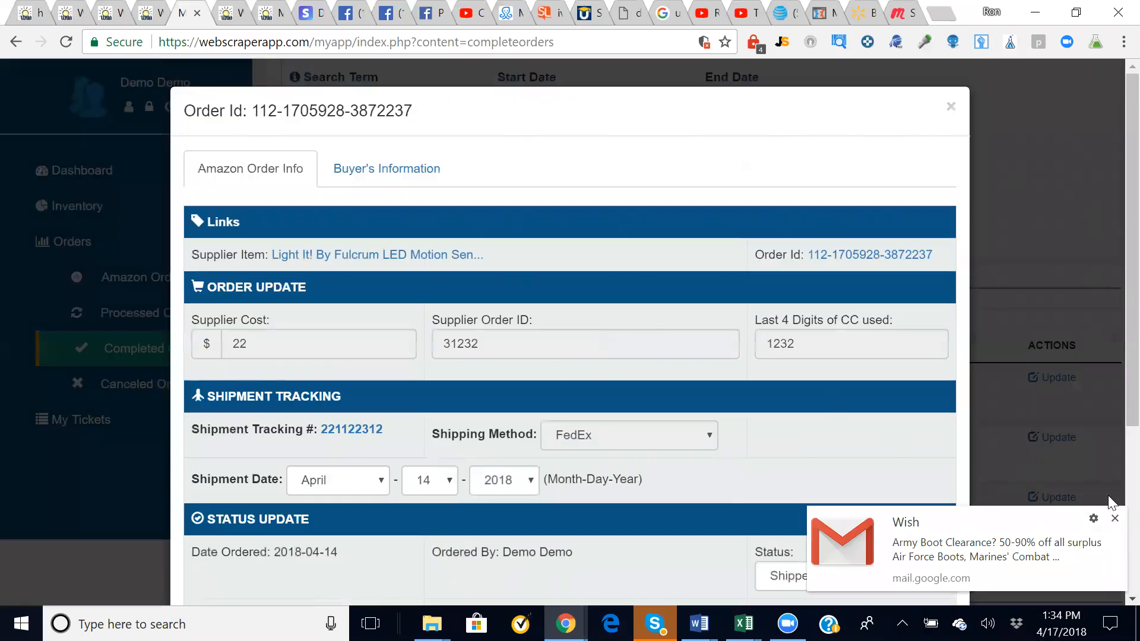
click(1114, 518)
scroll(1111, 380, down, 1)
scroll(1111, 356, up, 1)
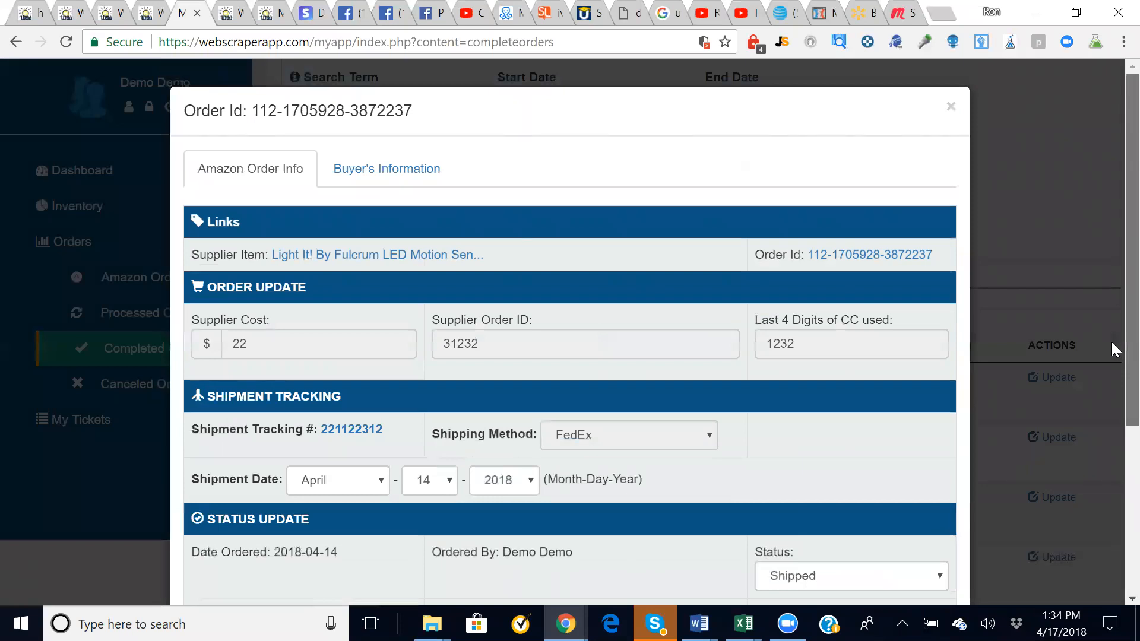
scroll(1111, 416, down, 4)
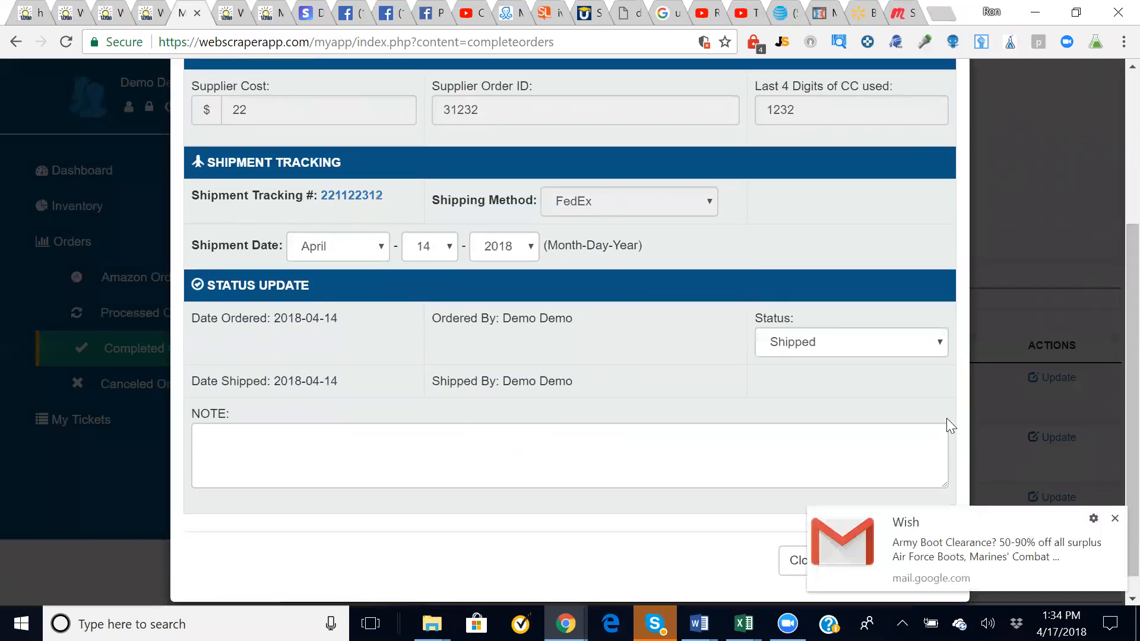
click(1114, 518)
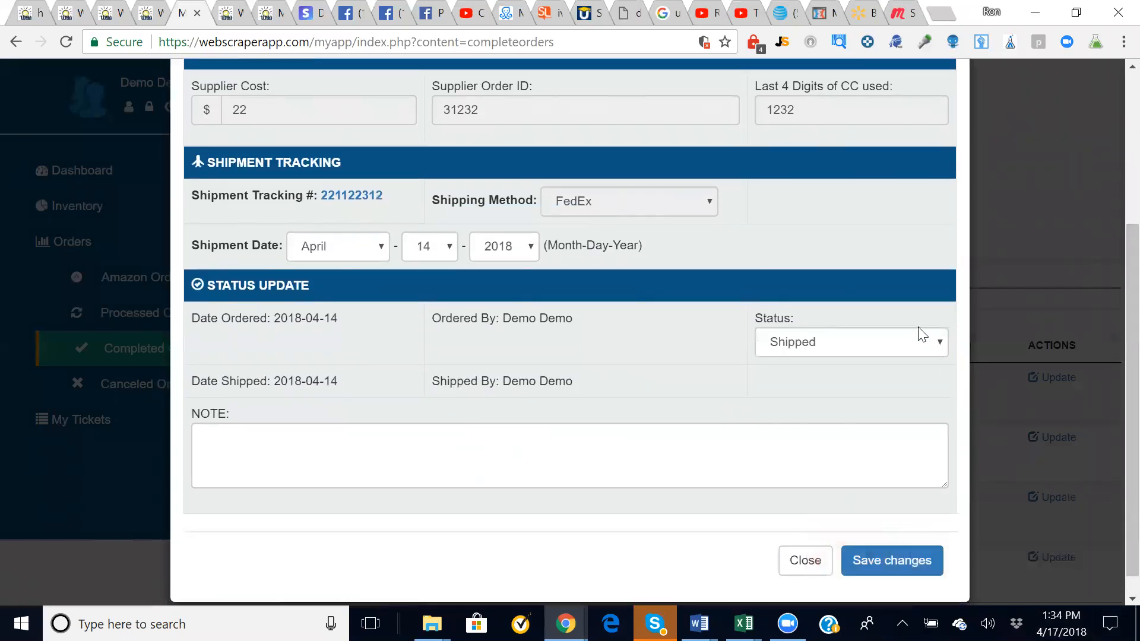
- Set the order status to Return Refund, save, and close the form
click(937, 344)
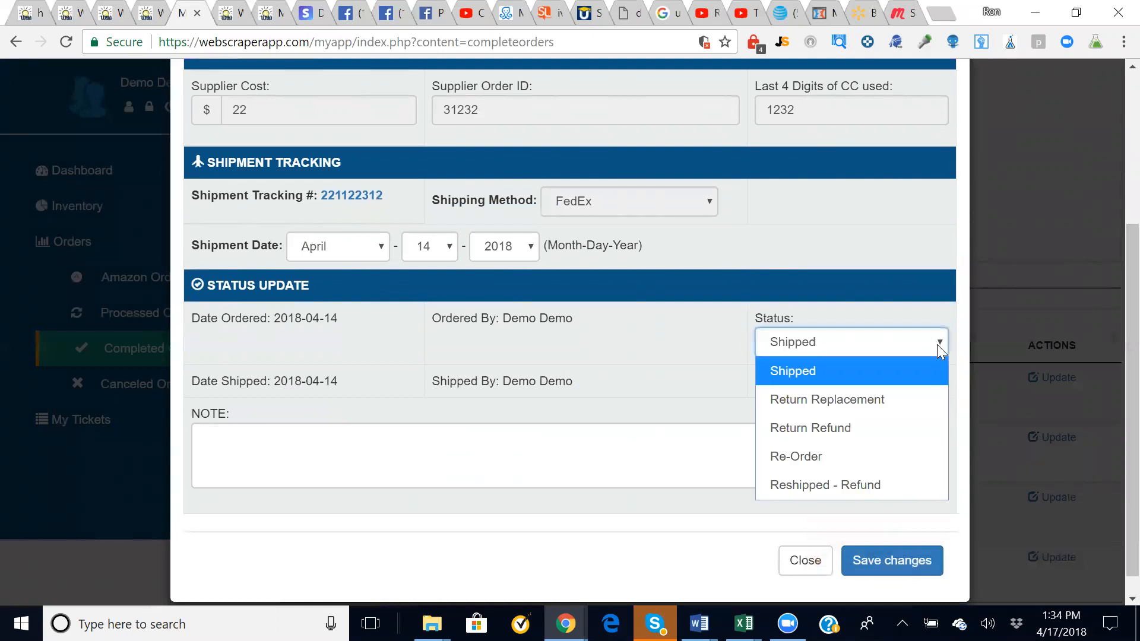
click(889, 430)
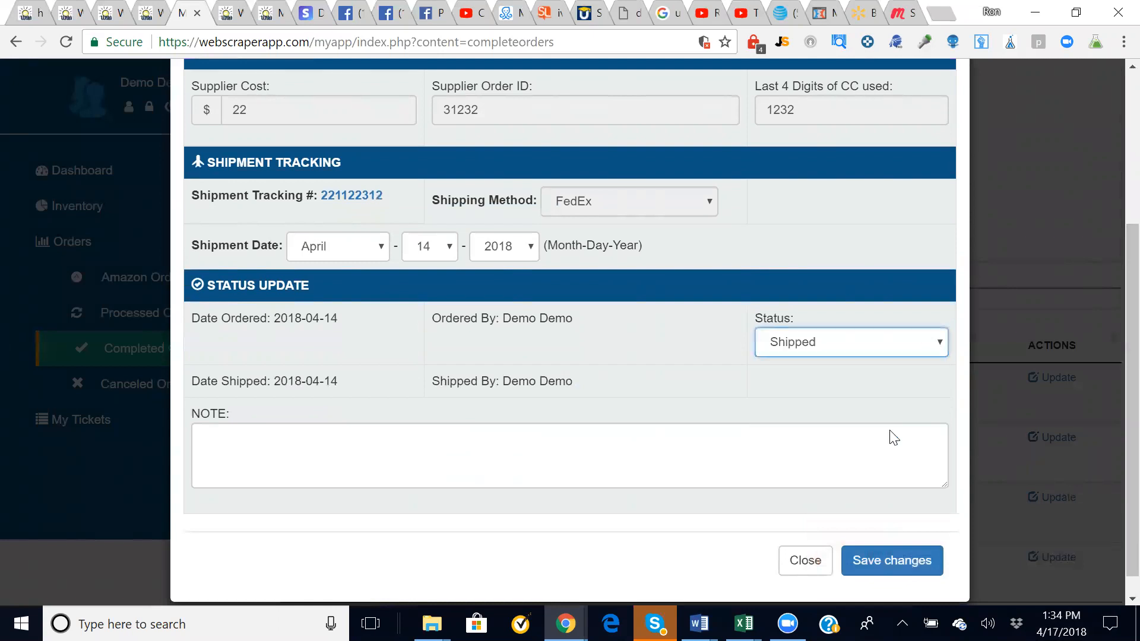
scroll(692, 403, down, 3)
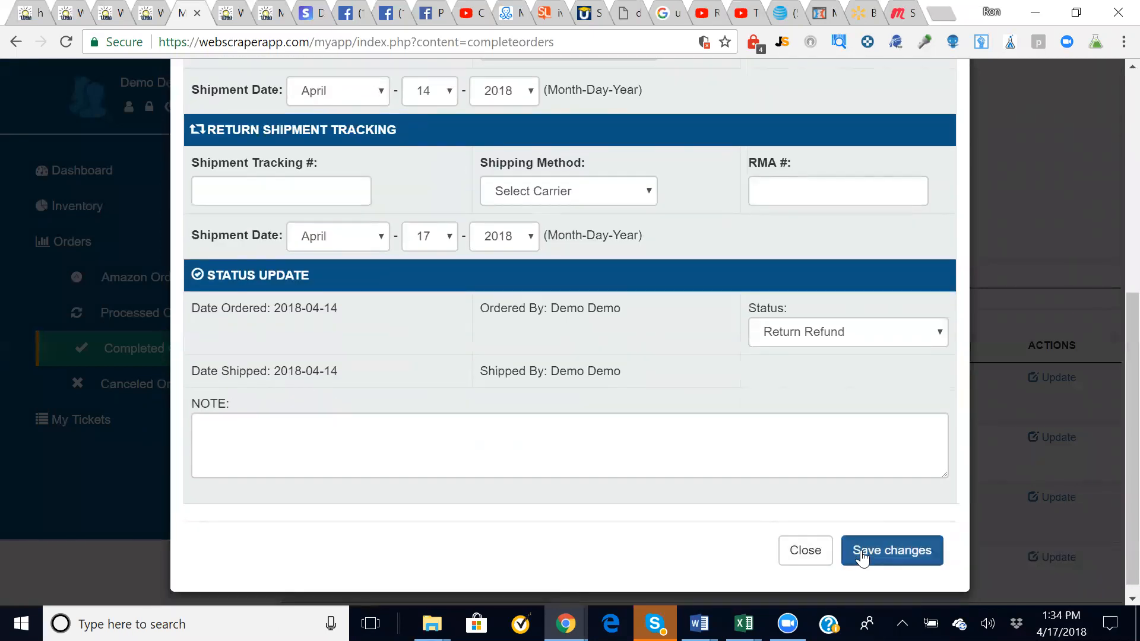
click(865, 550)
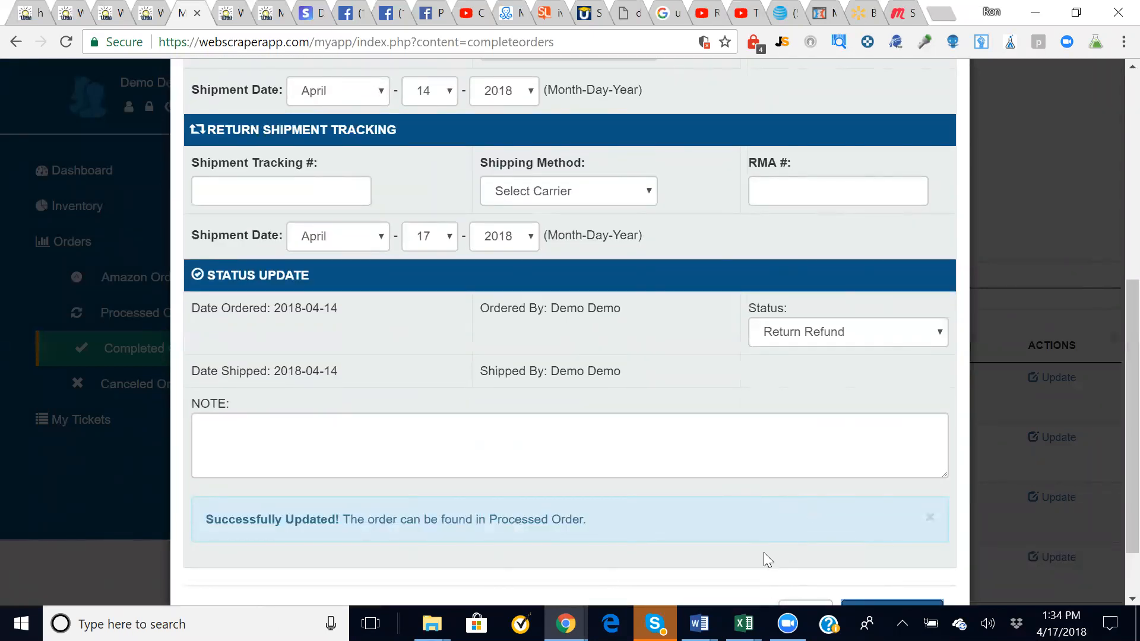
scroll(763, 555, down, 1)
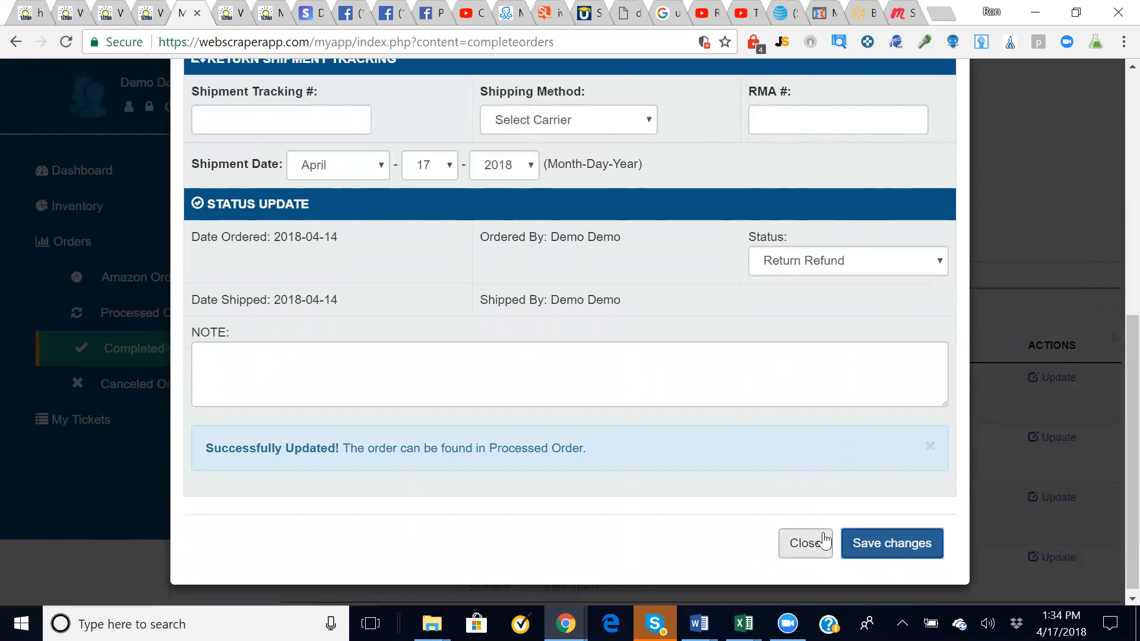
click(807, 547)
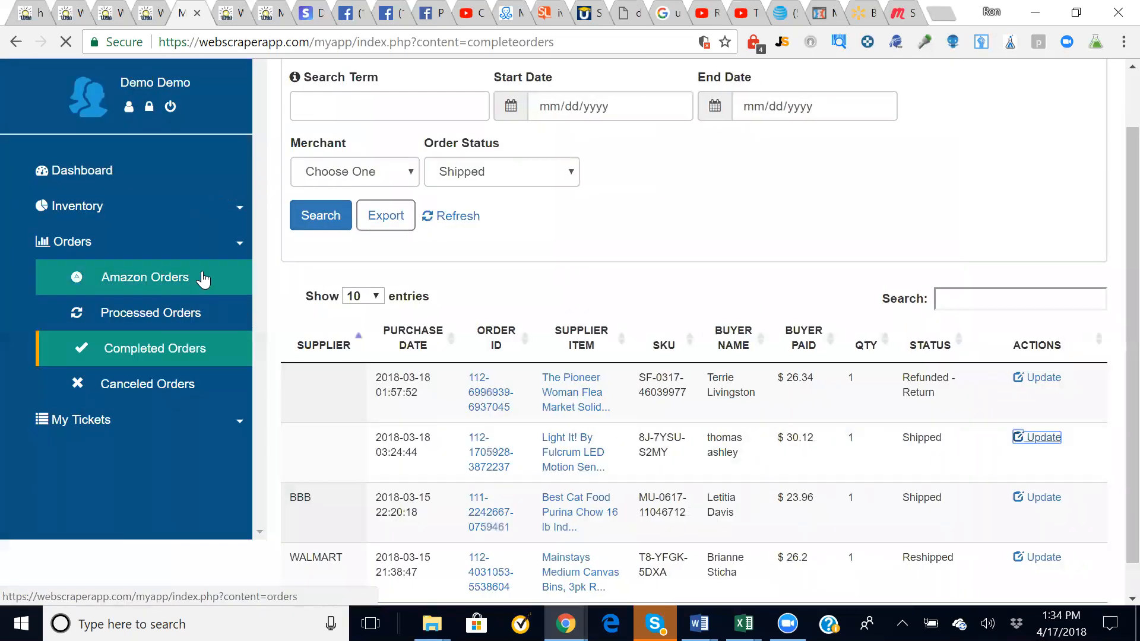
click(118, 314)
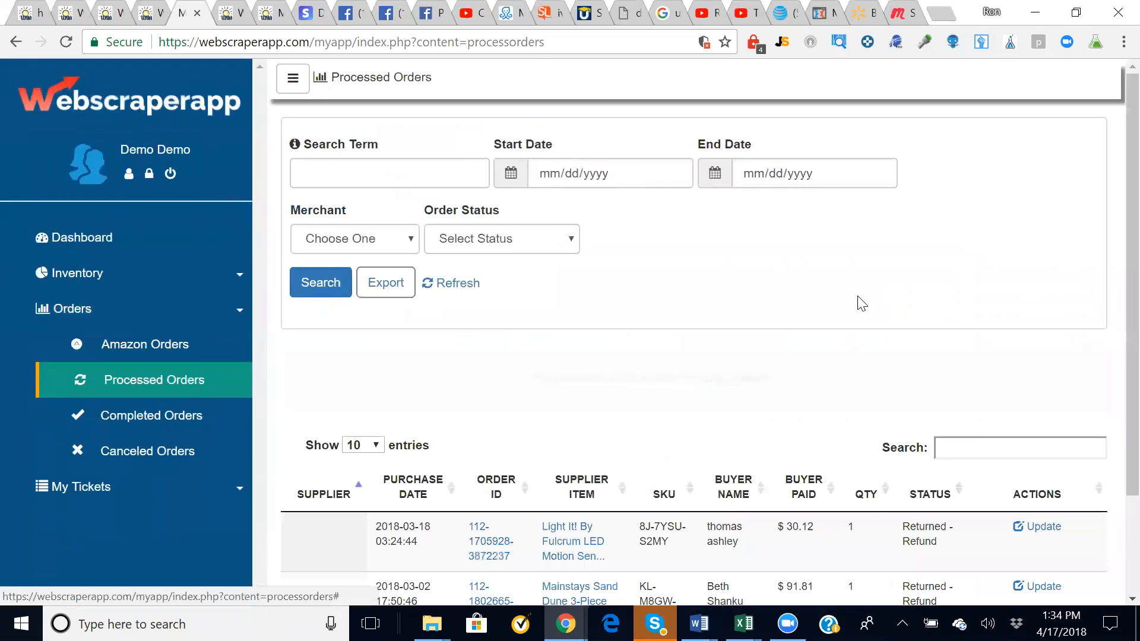
scroll(825, 306, down, 1)
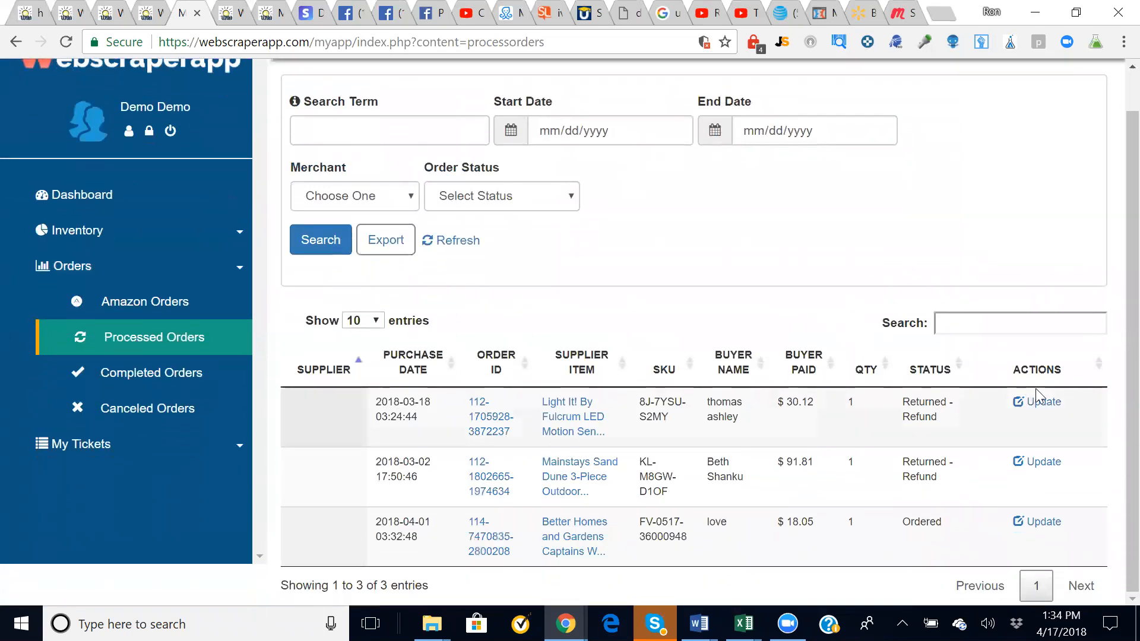
click(1042, 403)
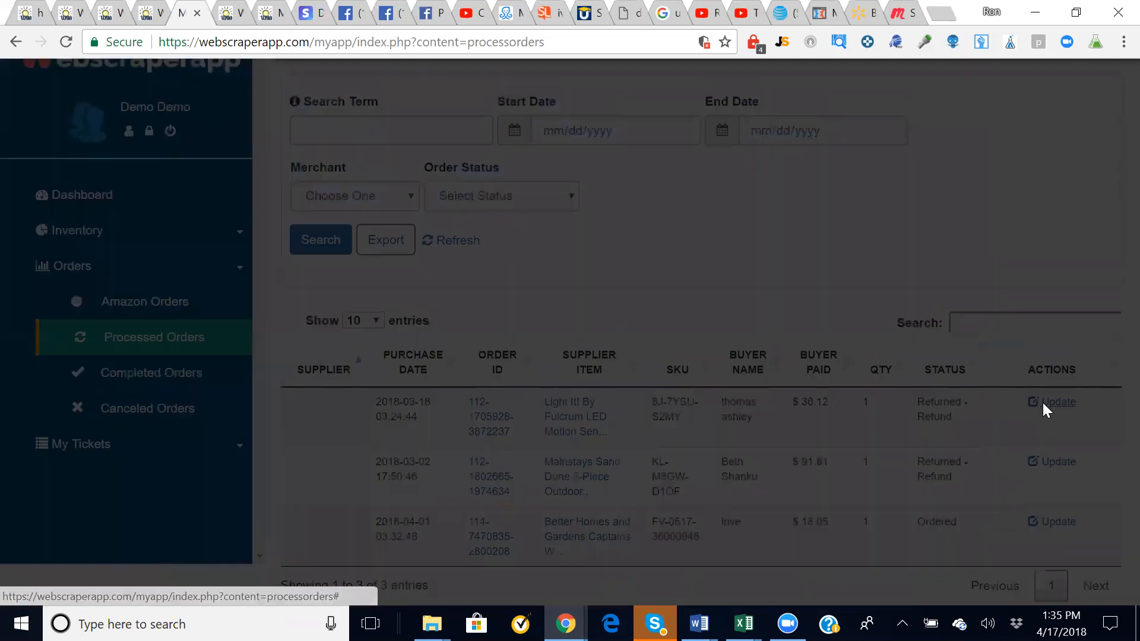
scroll(868, 350, down, 5)
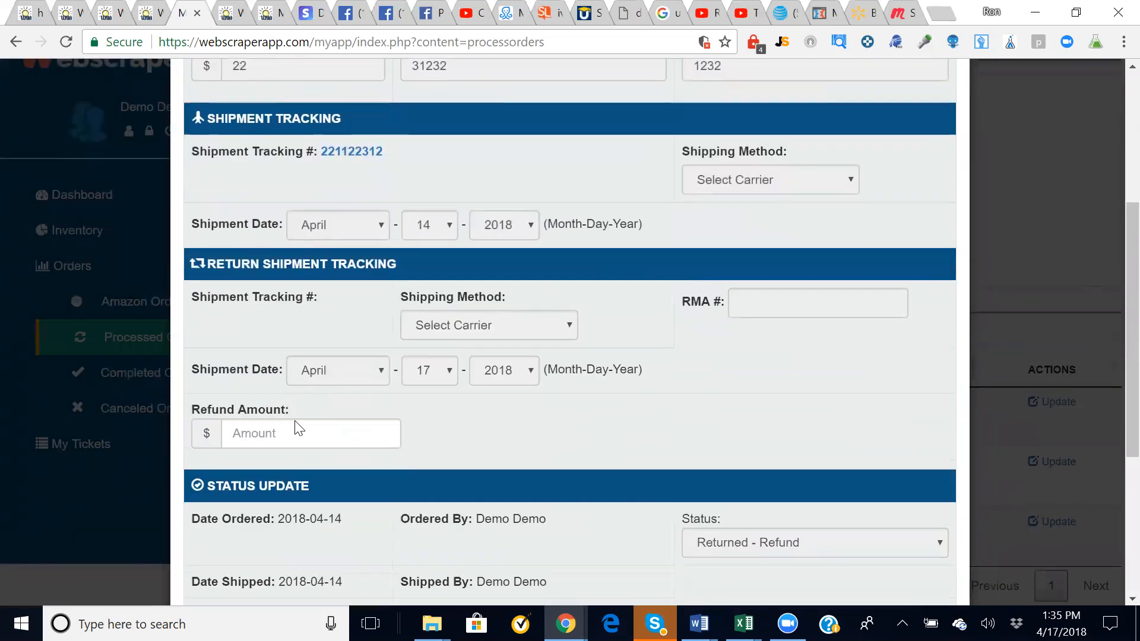
scroll(297, 427, down, 1)
- Enter the refund amount 12.15 and save the order
click(267, 391)
text(12.)
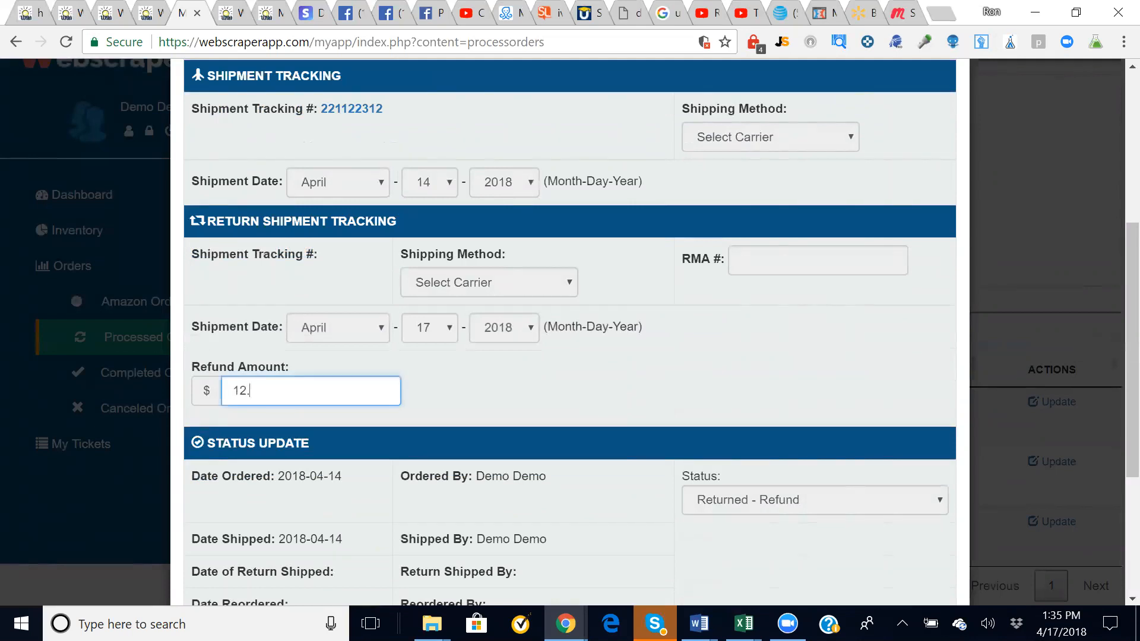
click(512, 399)
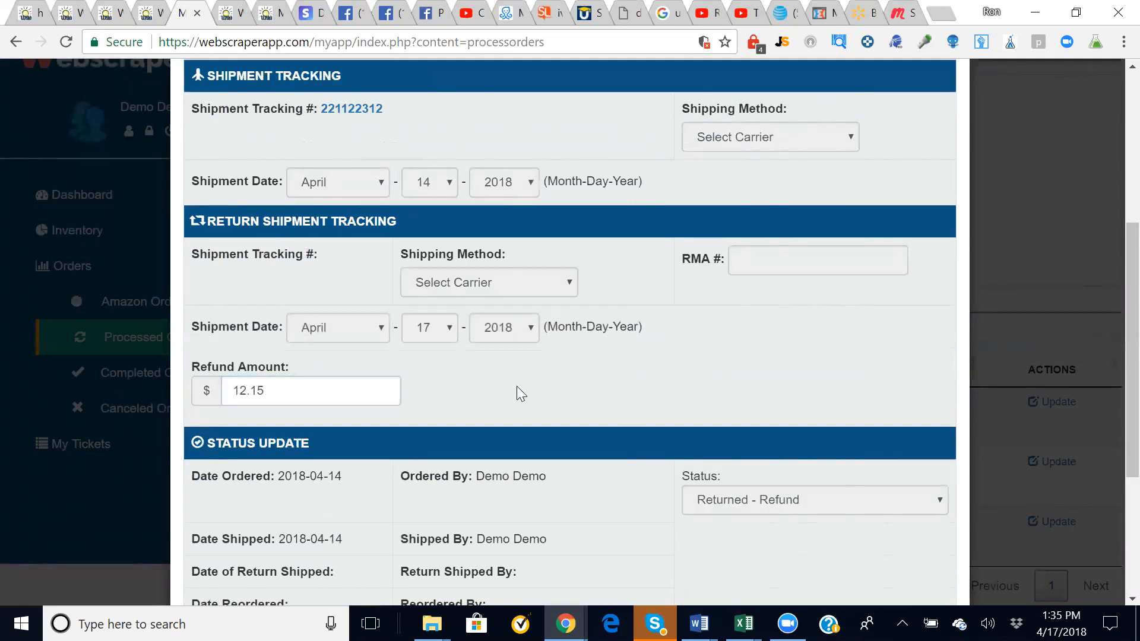
scroll(517, 386, down, 5)
click(890, 538)
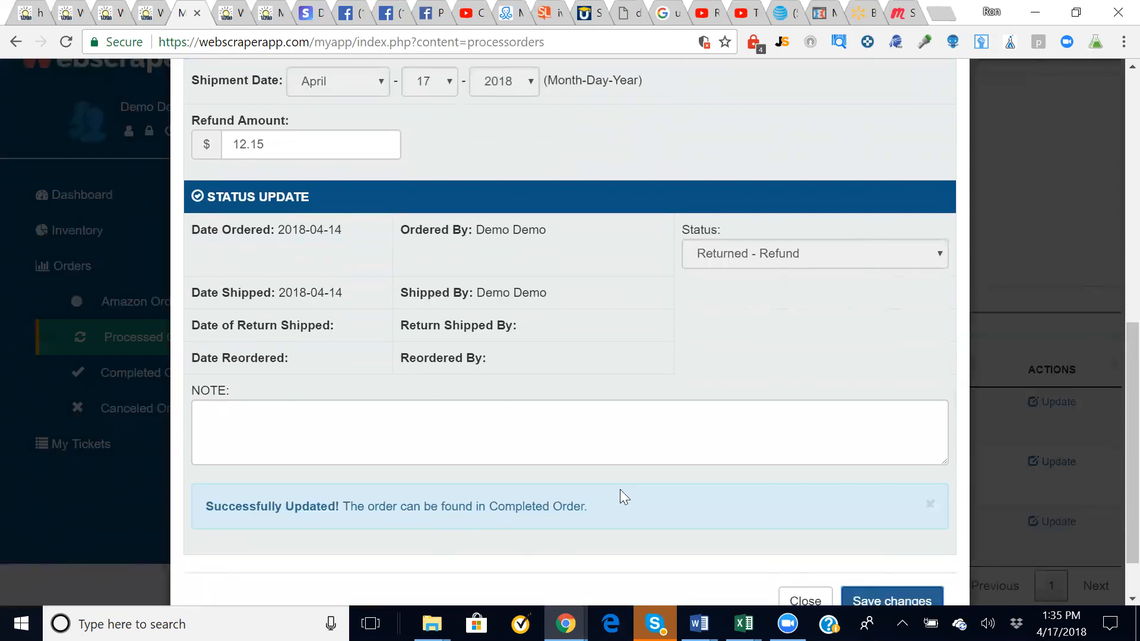
scroll(653, 460, down, 1)
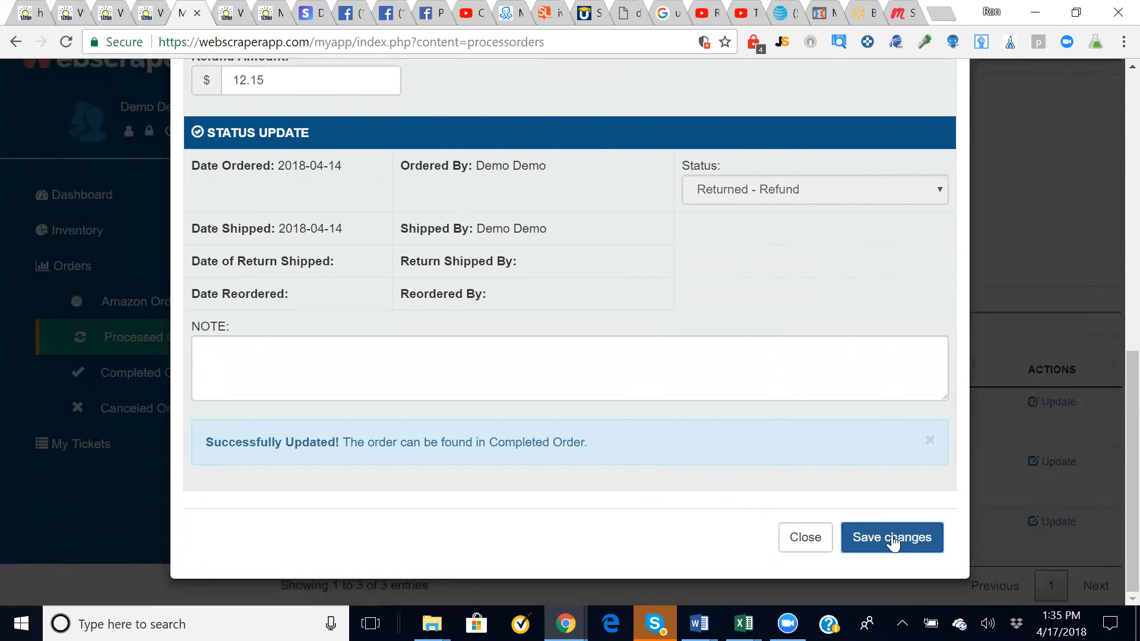
- Close the order, browse Canceled and Completed Orders, expand My Tickets, and return to Dashboard
click(816, 542)
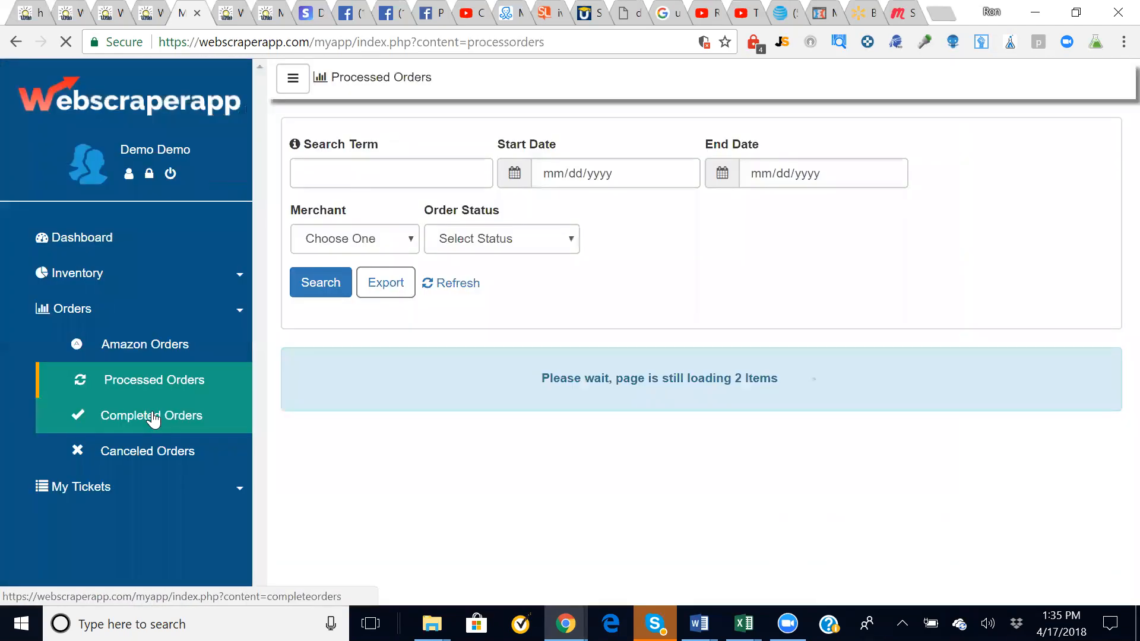
click(149, 451)
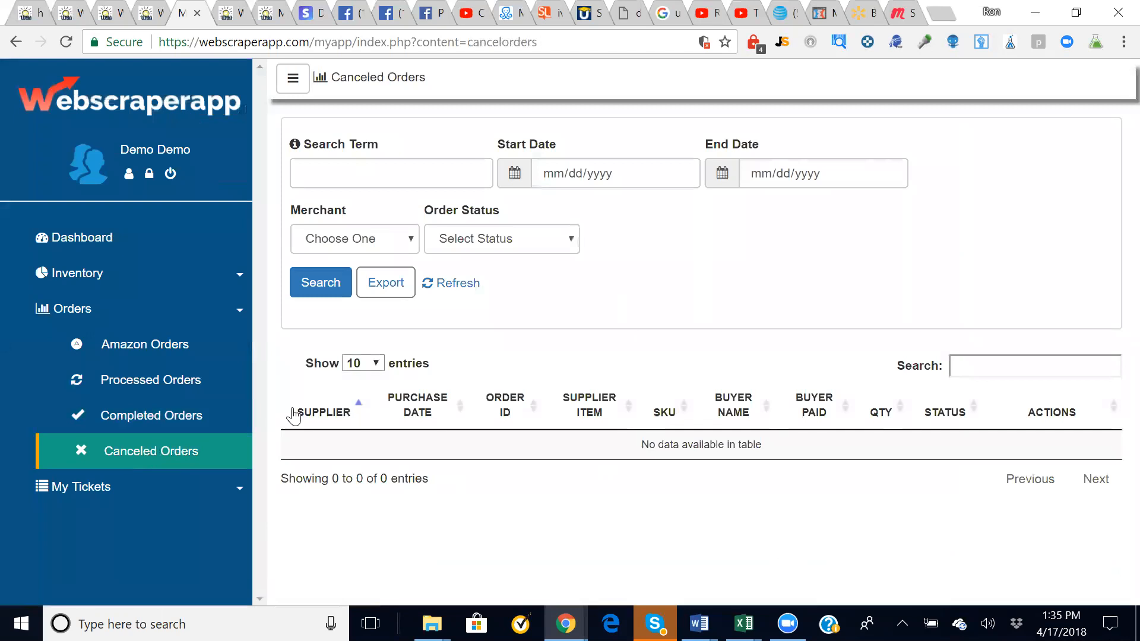
click(141, 418)
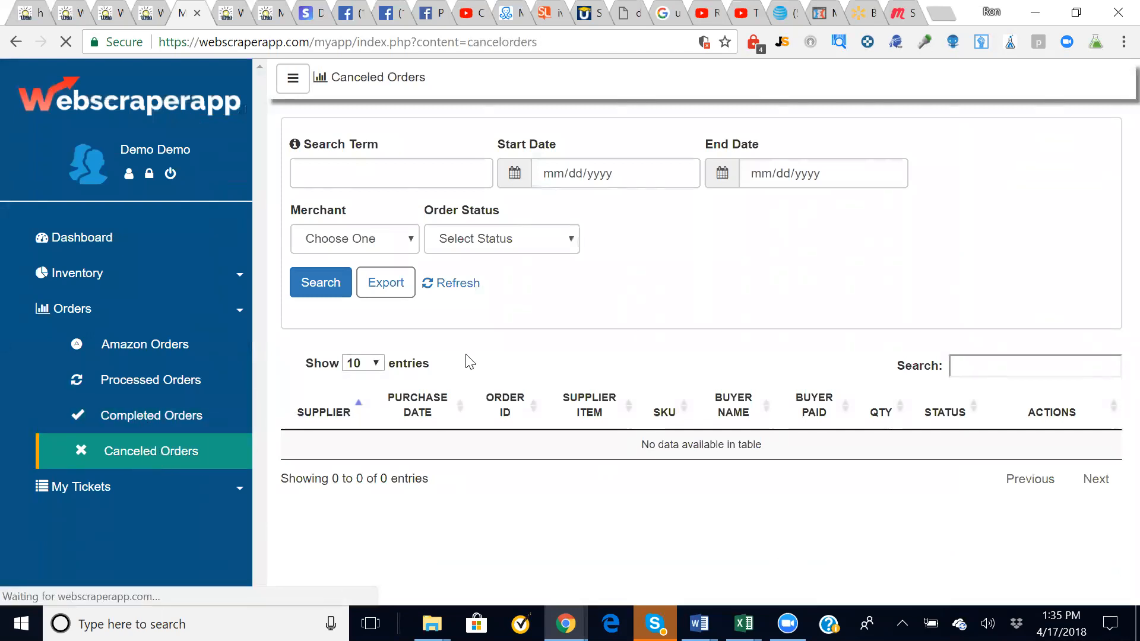
scroll(647, 353, down, 2)
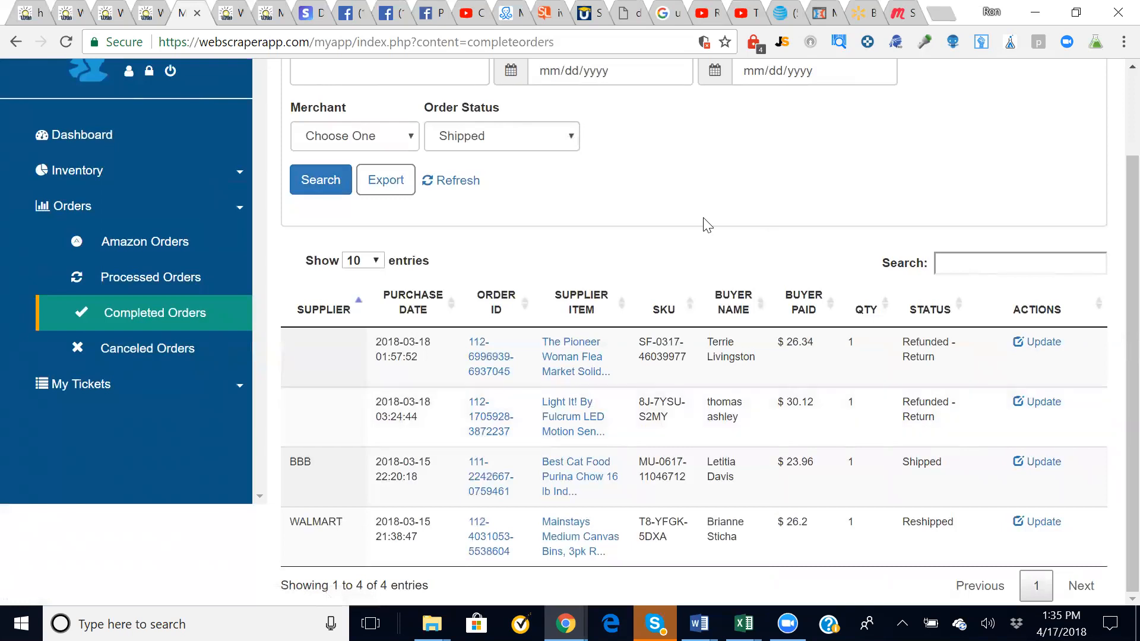
scroll(700, 226, up, 2)
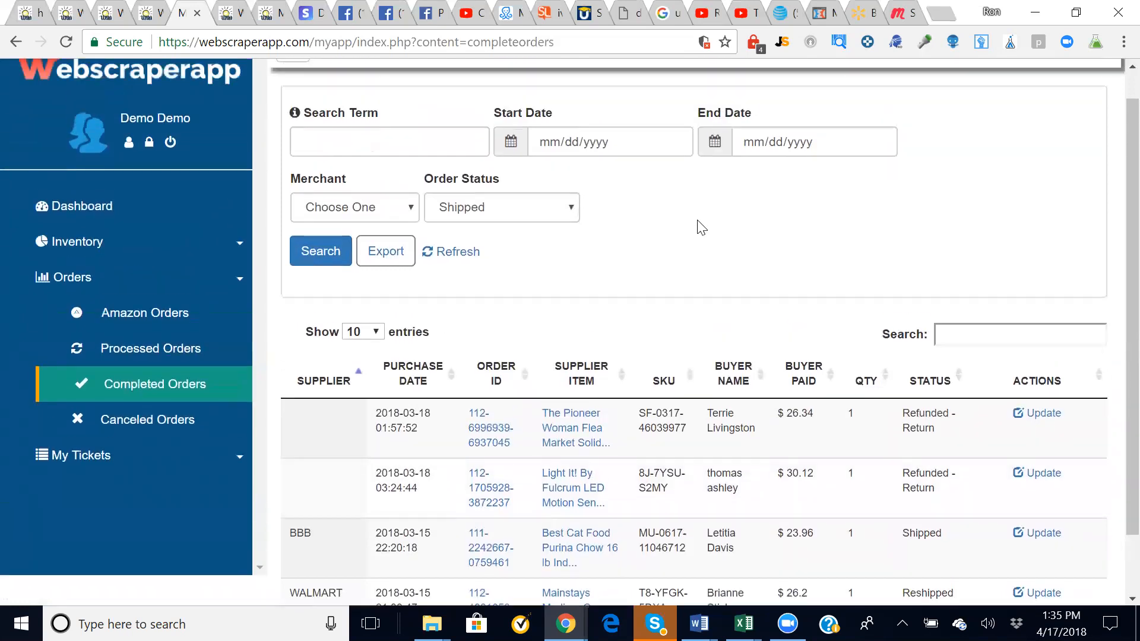
click(71, 475)
scroll(219, 478, down, 2)
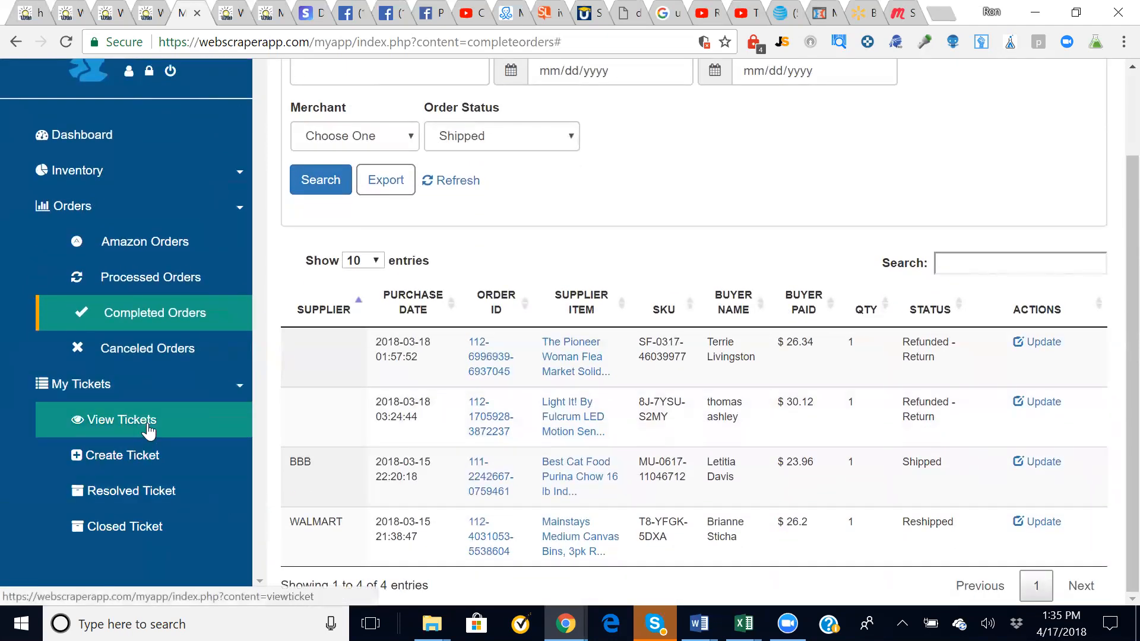
click(55, 142)
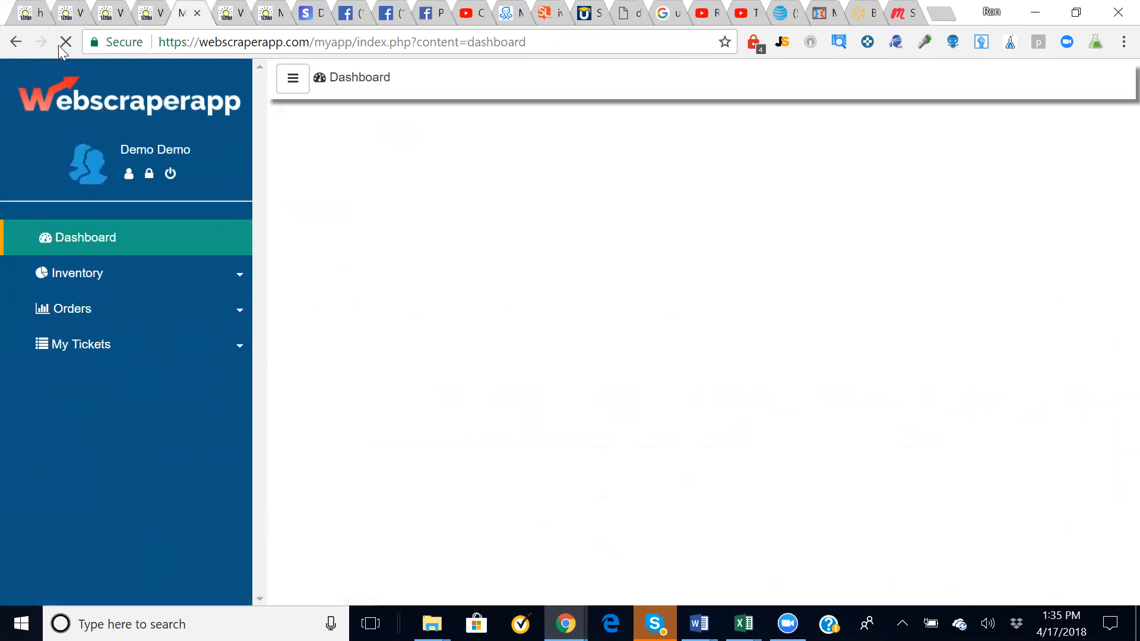
- Open ticket 207115 from View Tickets and post the remark '1234 abcde'
click(90, 356)
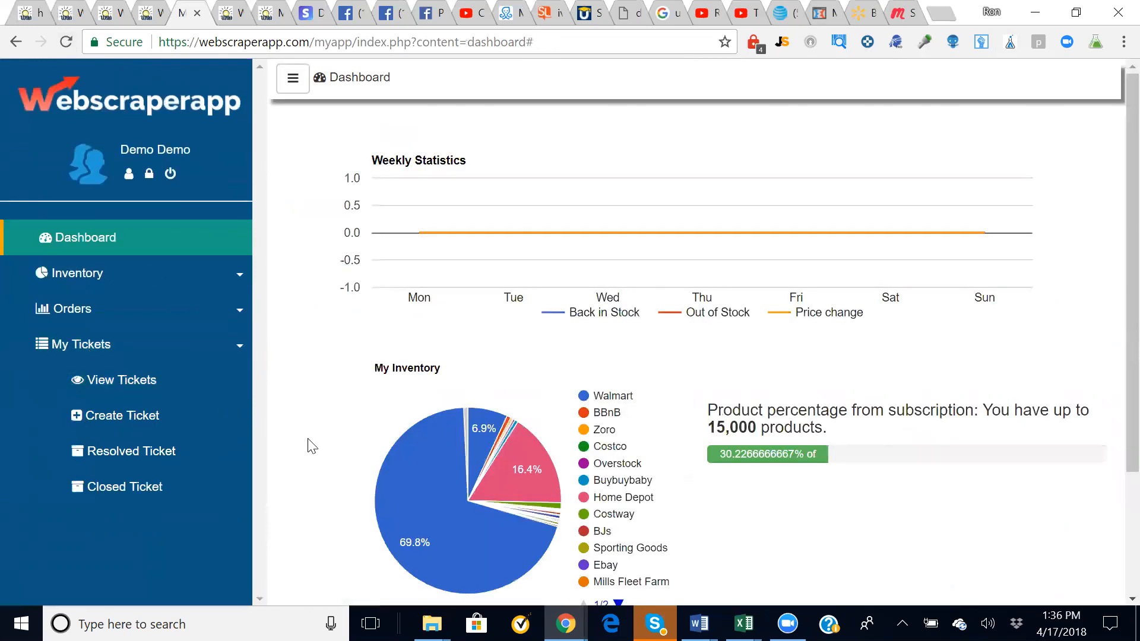
click(124, 386)
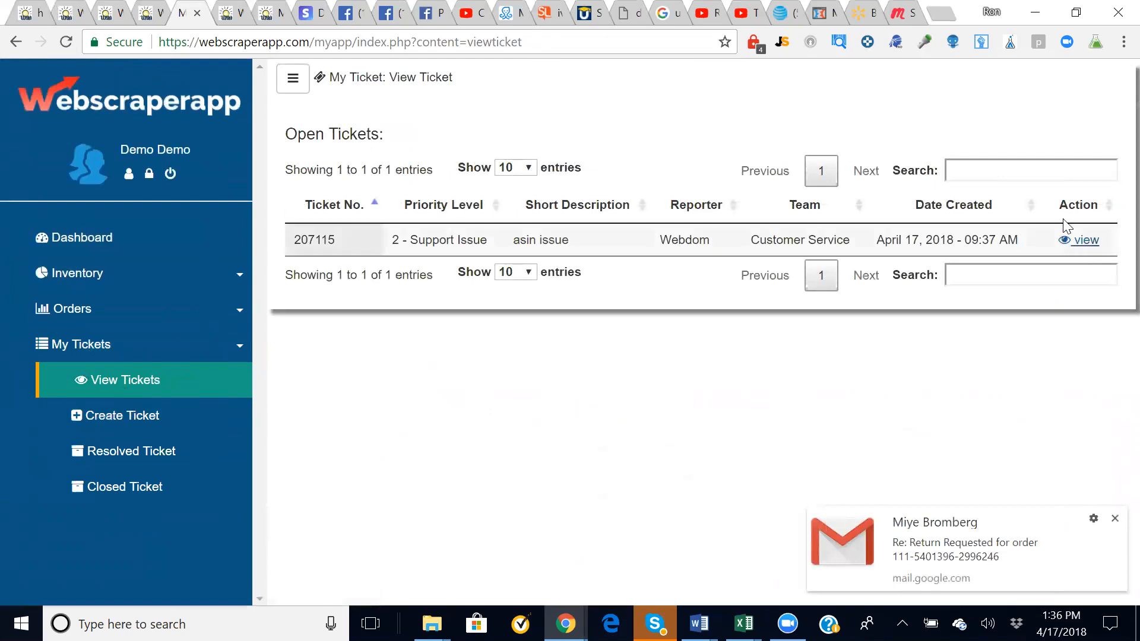
click(1083, 244)
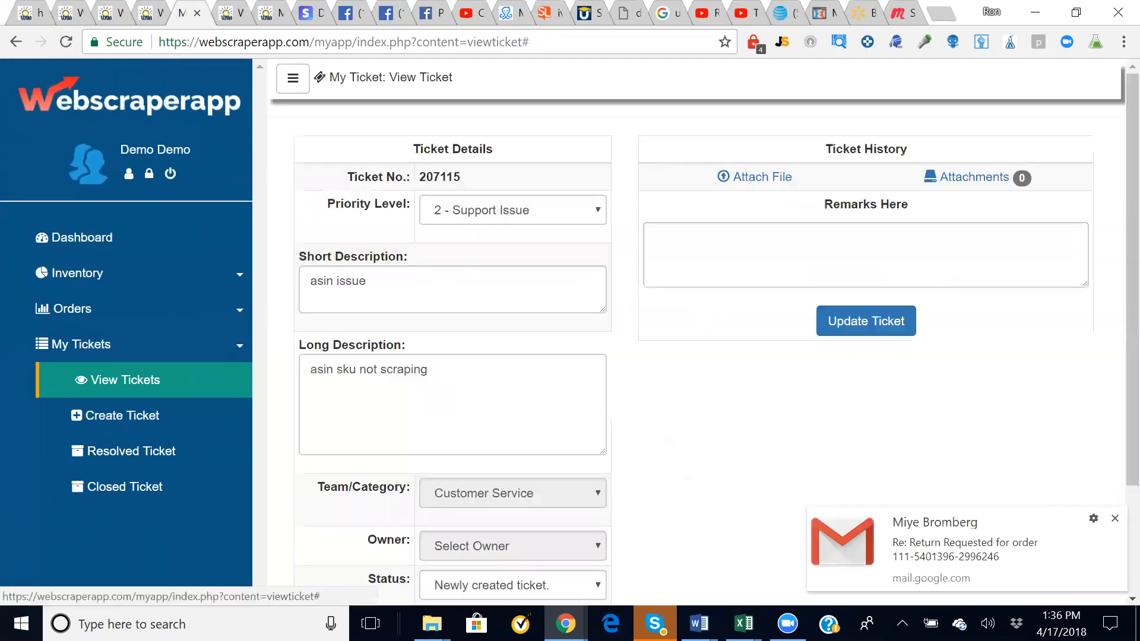
scroll(778, 422, down, 2)
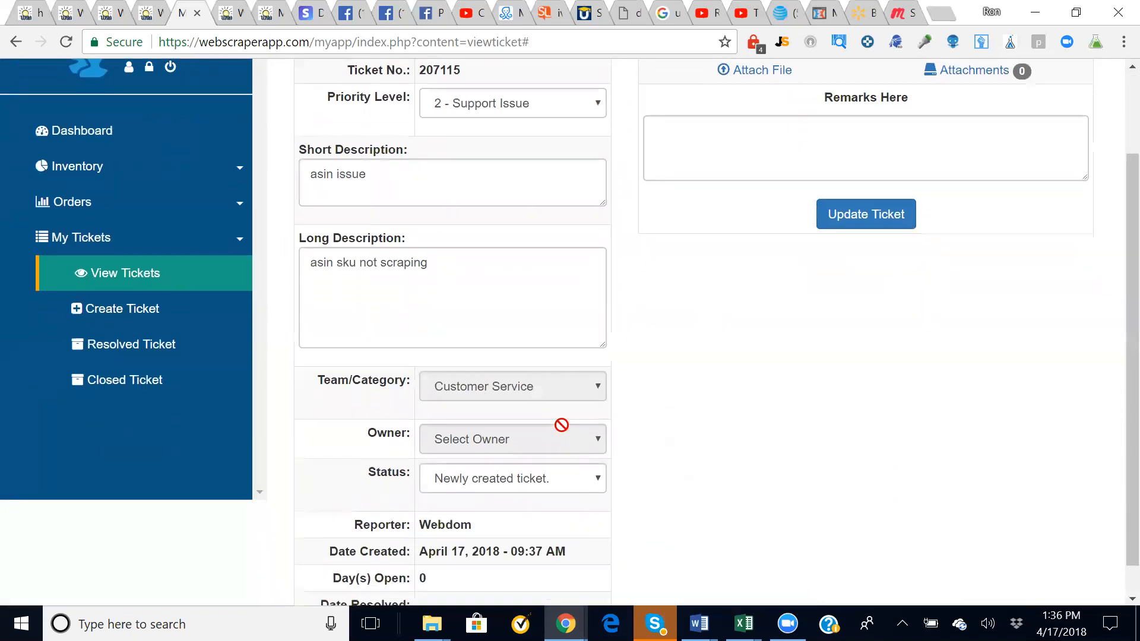
scroll(659, 265, up, 1)
scroll(659, 265, up, 2)
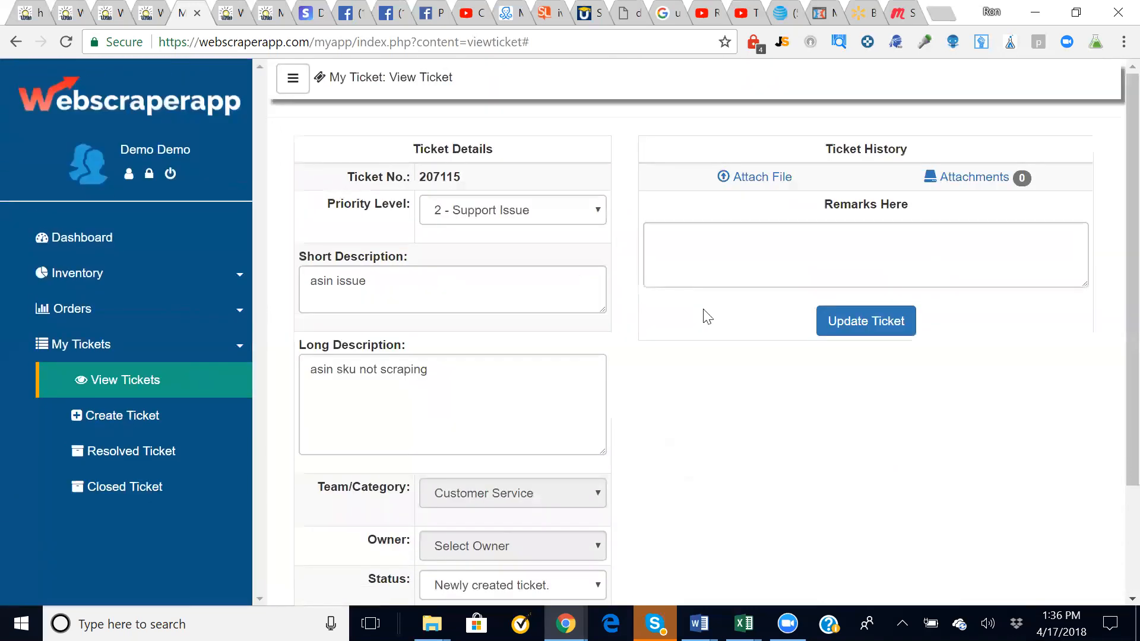
click(659, 255)
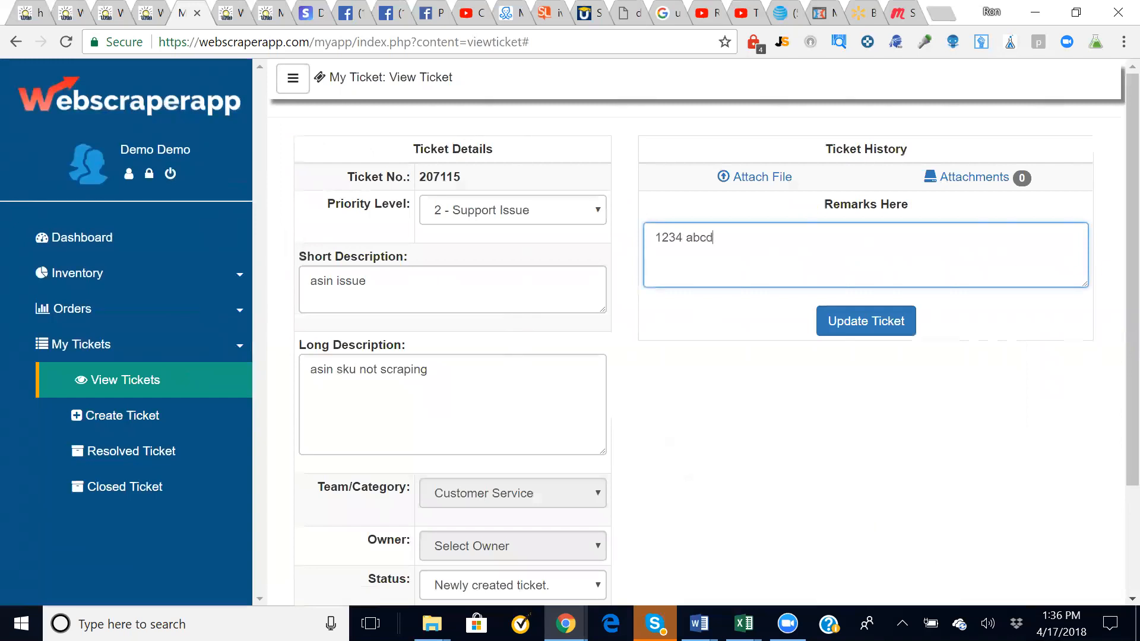
click(878, 325)
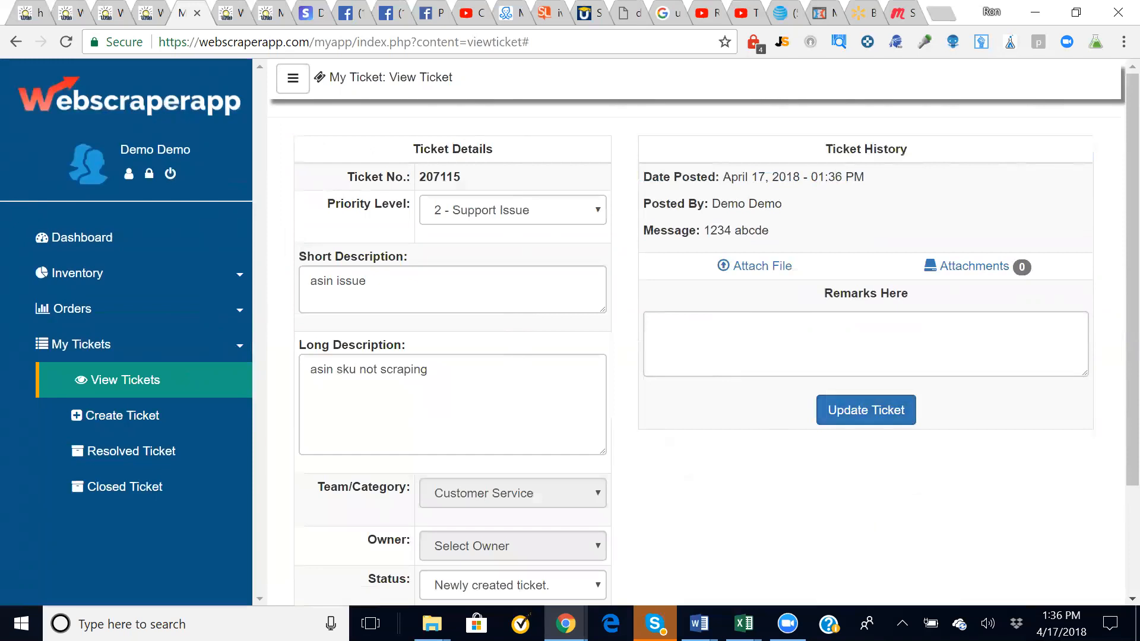
- Try attaching a file to the ticket, cancel the file choice, and begin another remark
click(763, 267)
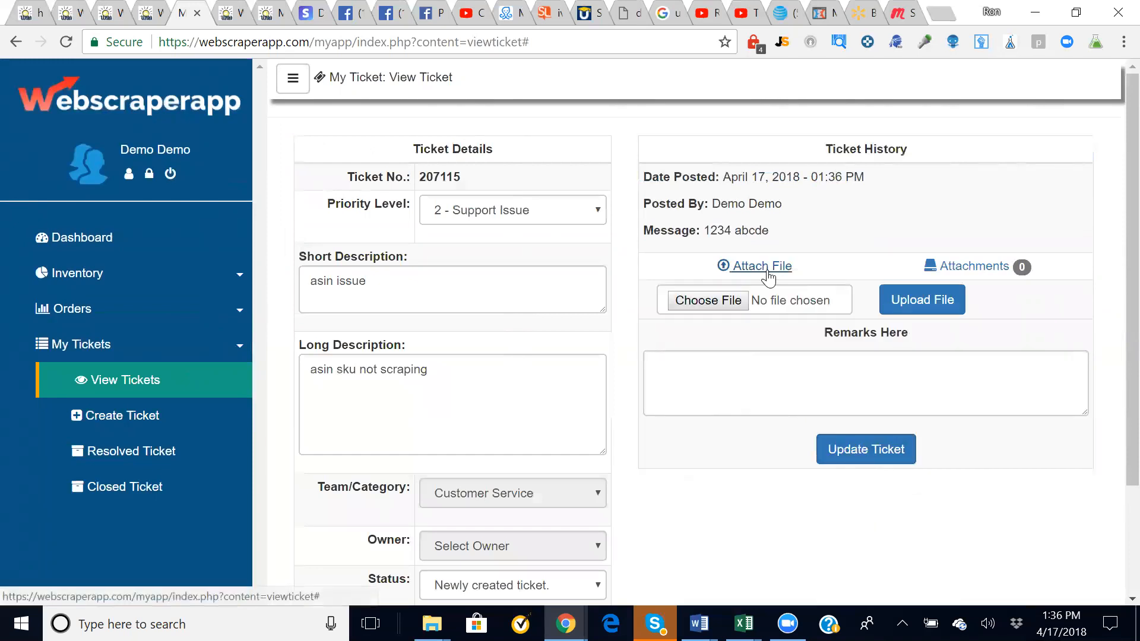
click(725, 303)
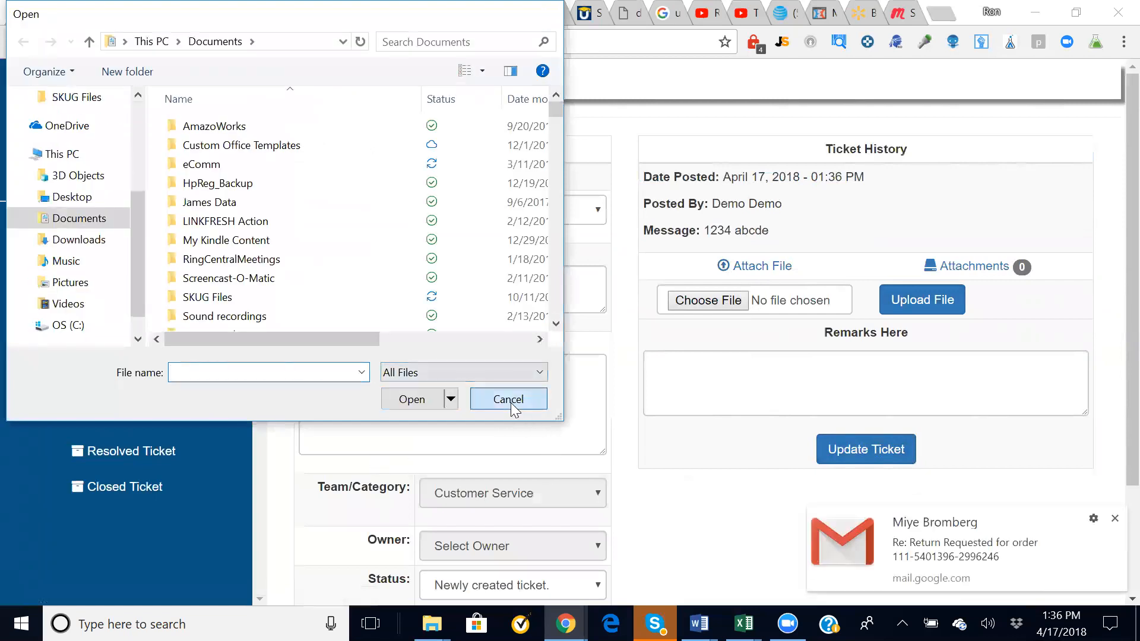
click(509, 401)
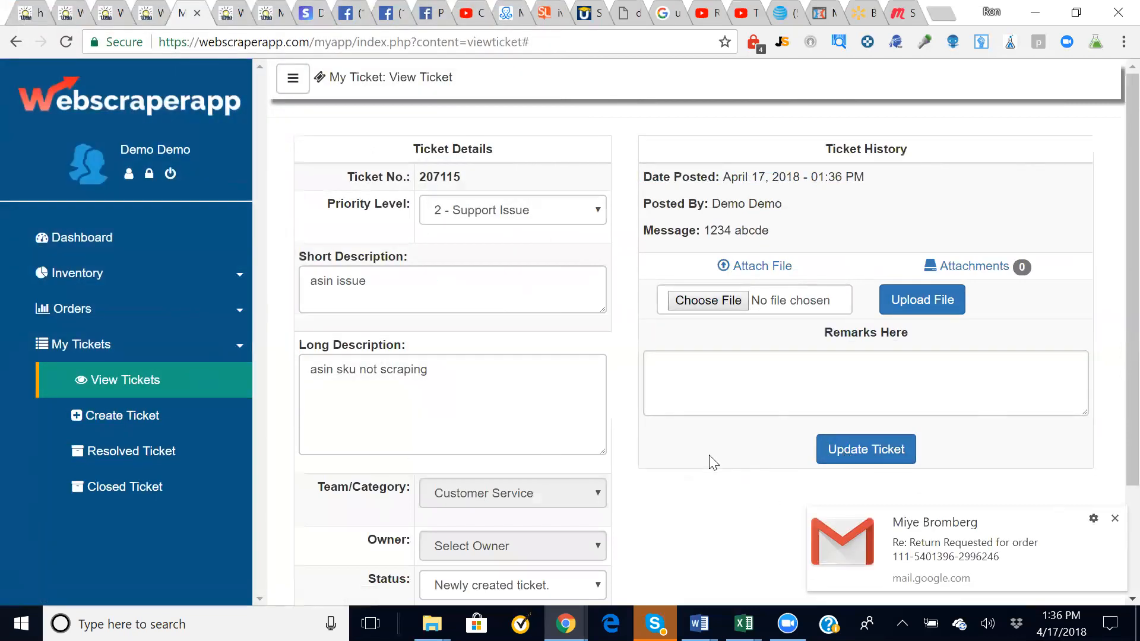
scroll(712, 463, down, 1)
click(1114, 521)
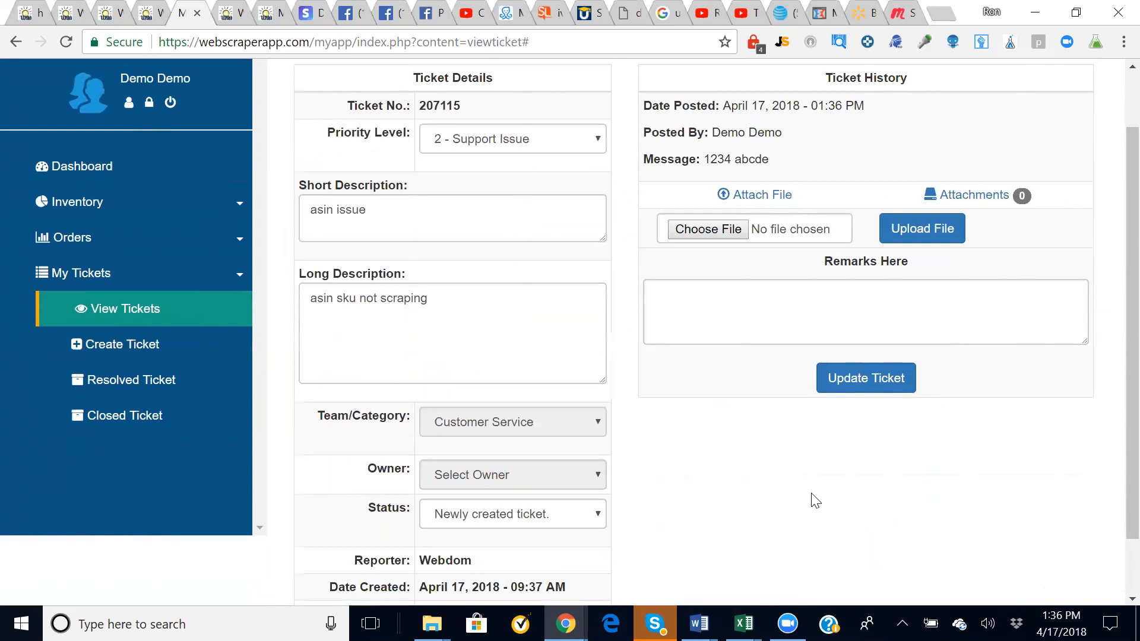
click(866, 311)
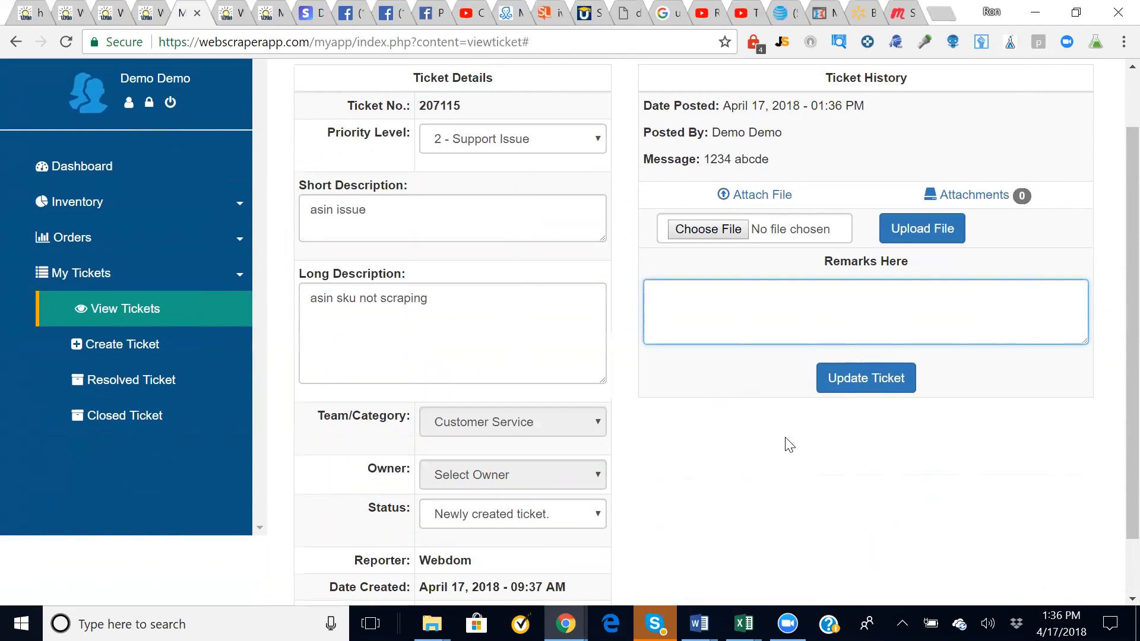
- Start a new ticket with priority Support Issue
click(127, 349)
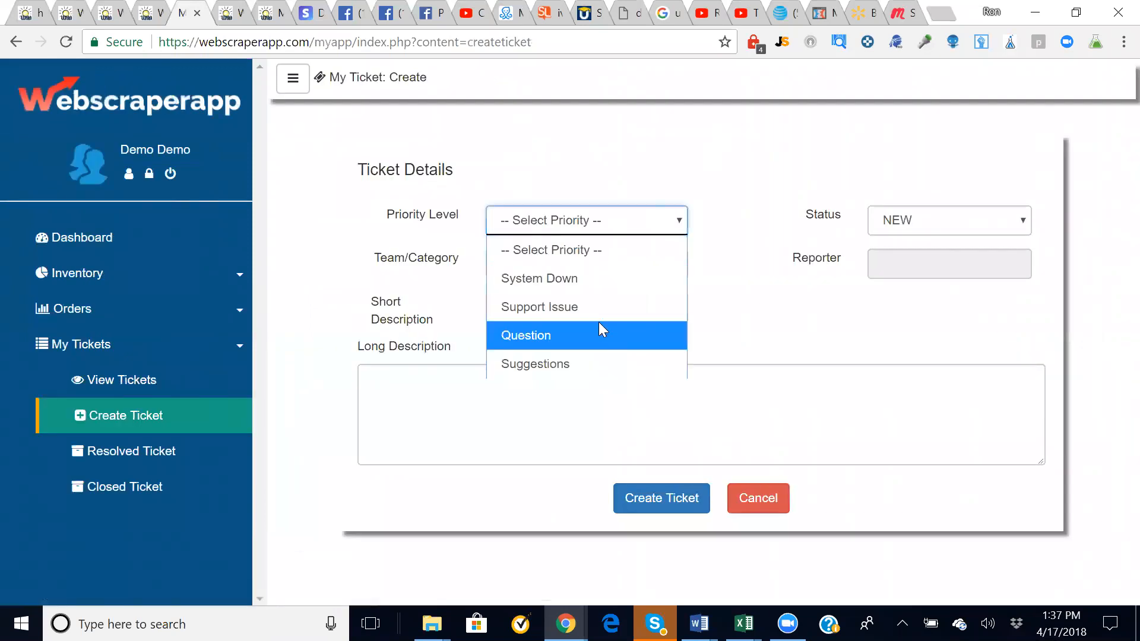
click(544, 278)
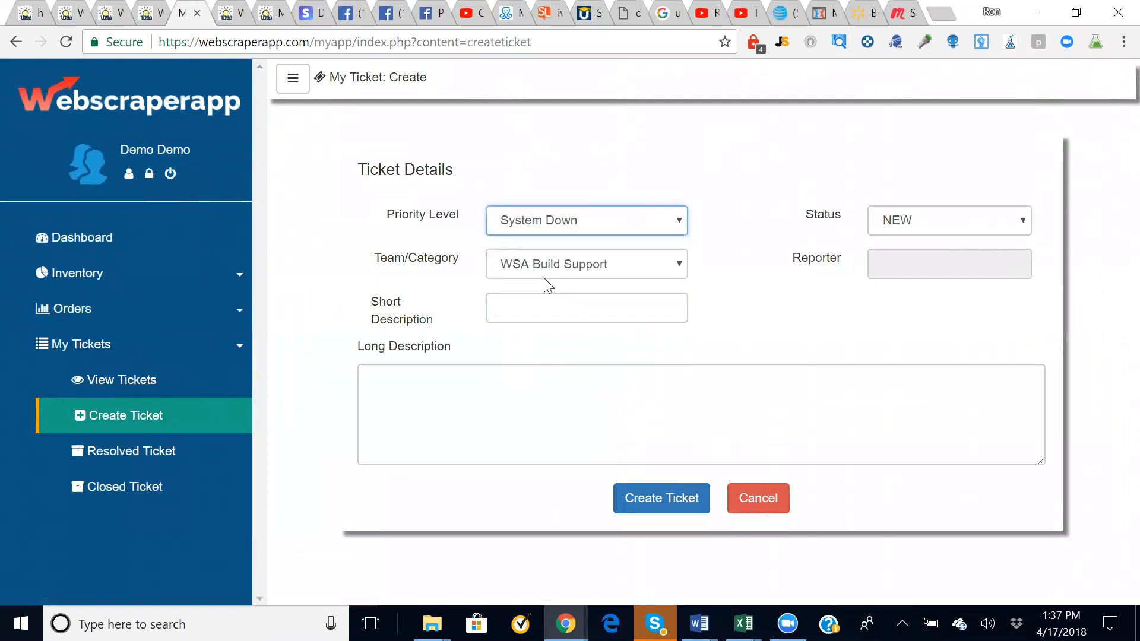
click(555, 220)
click(600, 307)
- Enter short description 'supplier issue', long description 'Wlmart again! Drats :)', and create the ticket
click(599, 307)
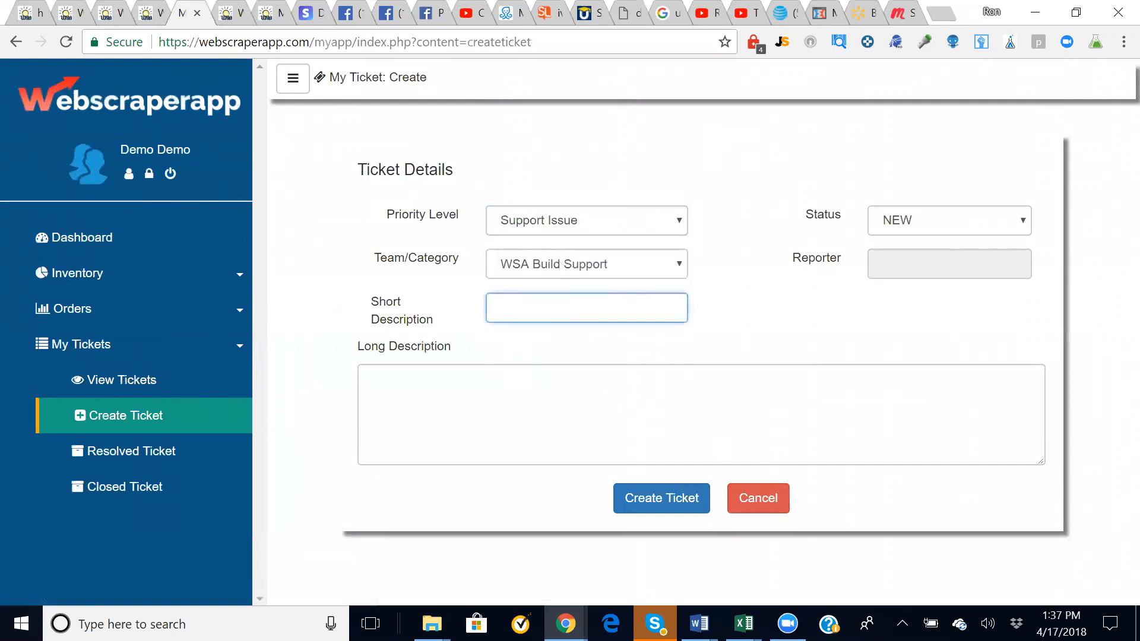
text(asin issueand supplier)
key(ctrl+Left)
key(Delete)
key(Delete)
key(Delete)
key(Delete)
key(BackSpace)
key(BackSpace)
key(BackSpace)
key(BackSpace)
key(BackSpace)
key(Tab)
text(Wlmart again! Dratrrt)
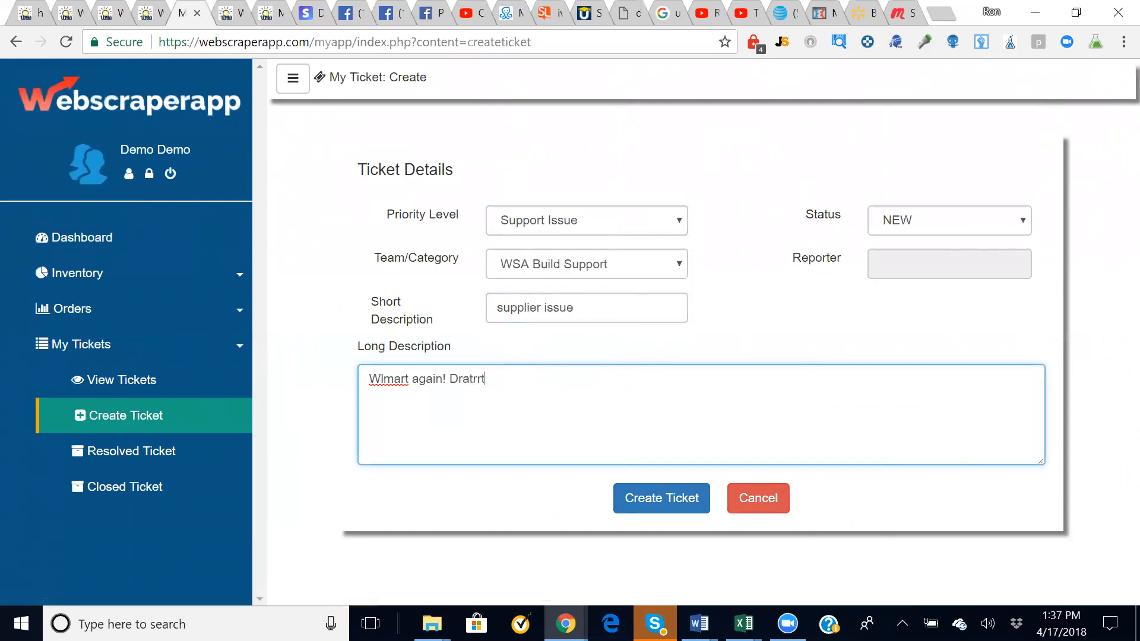
key(BackSpace)
key(BackSpace)
key(BackSpace)
text(s :))
click(659, 502)
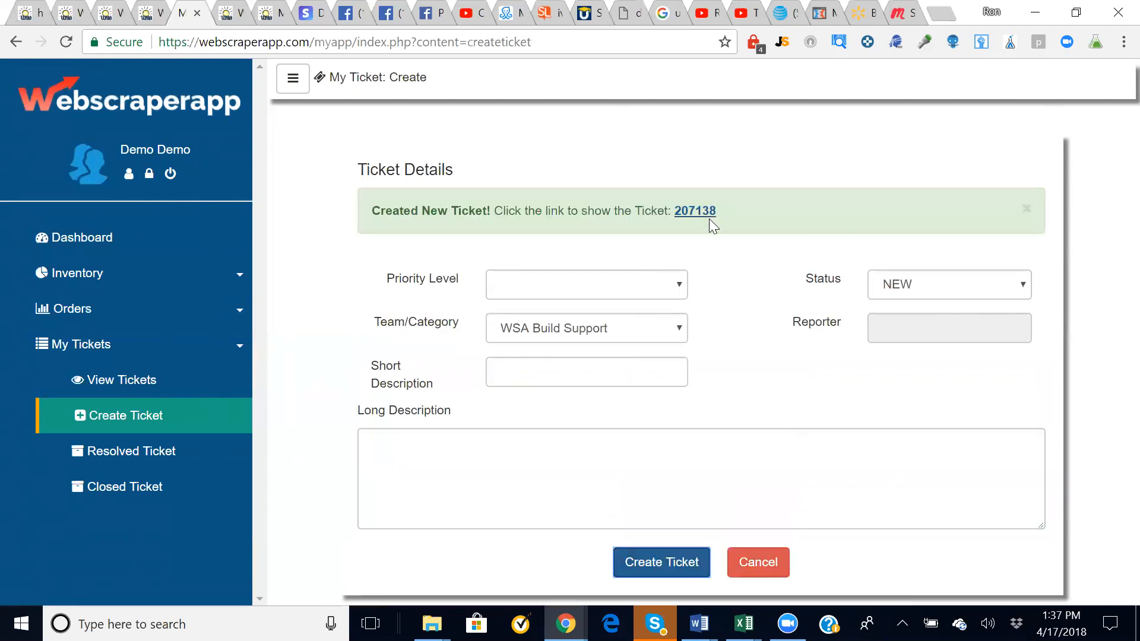
- Open the newly created supplier issue ticket 207138 to review its details
click(696, 210)
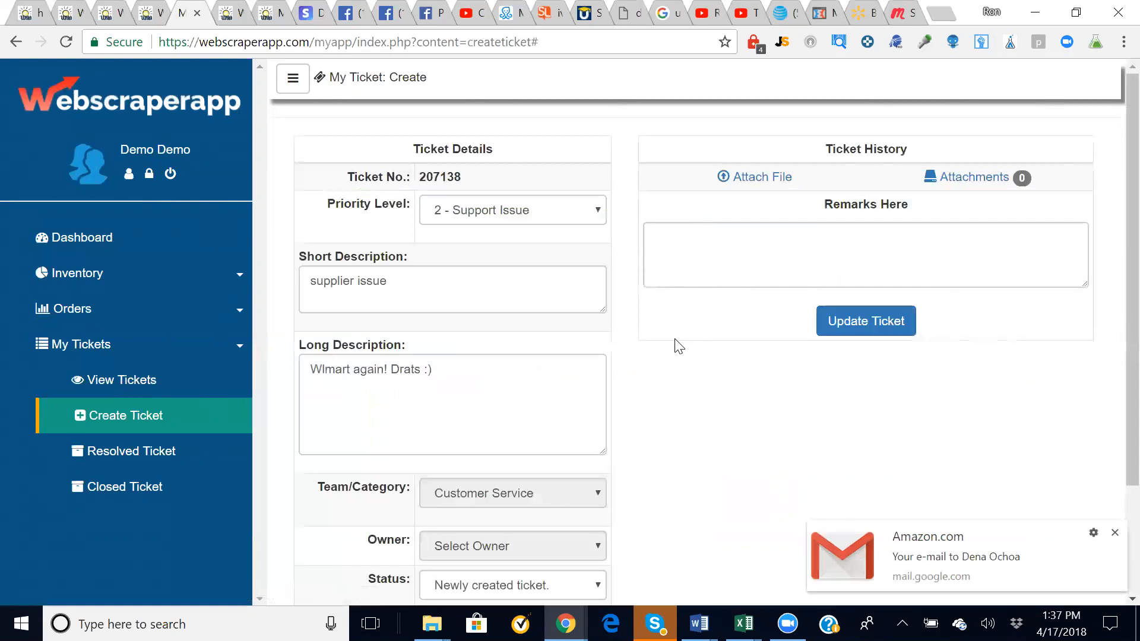
scroll(678, 346, down, 2)
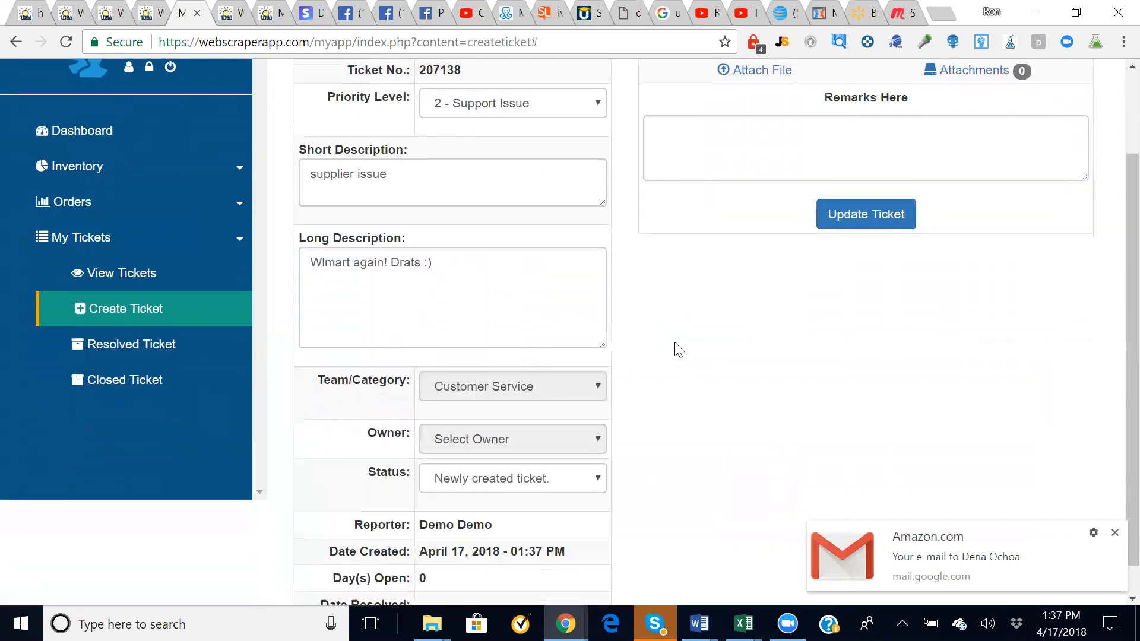
scroll(738, 247, up, 3)
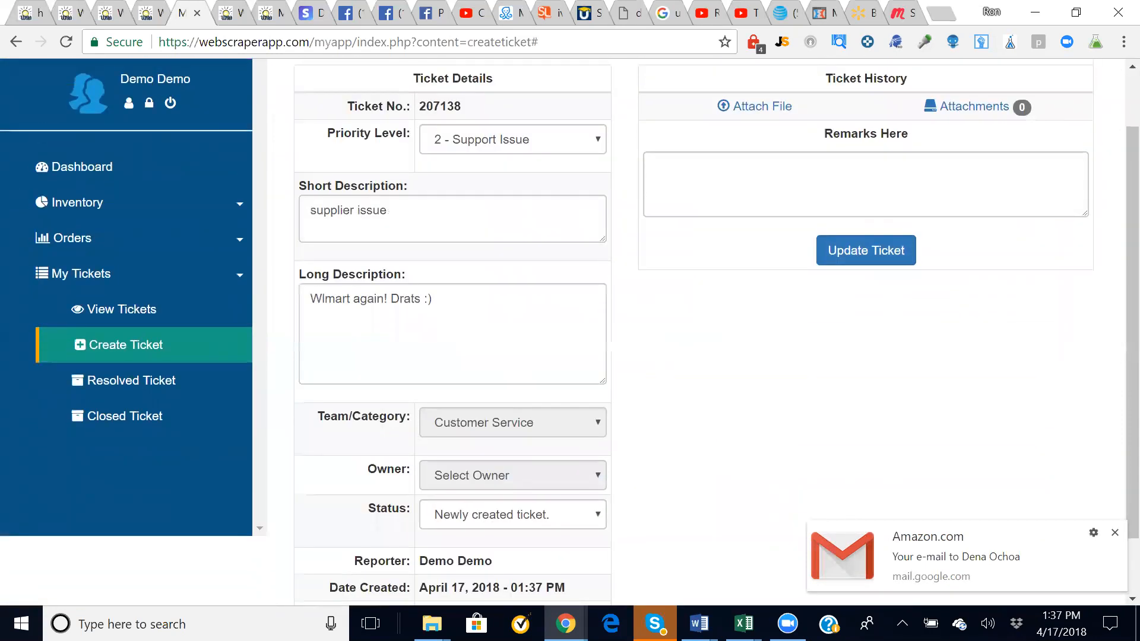
scroll(191, 351, down, 1)
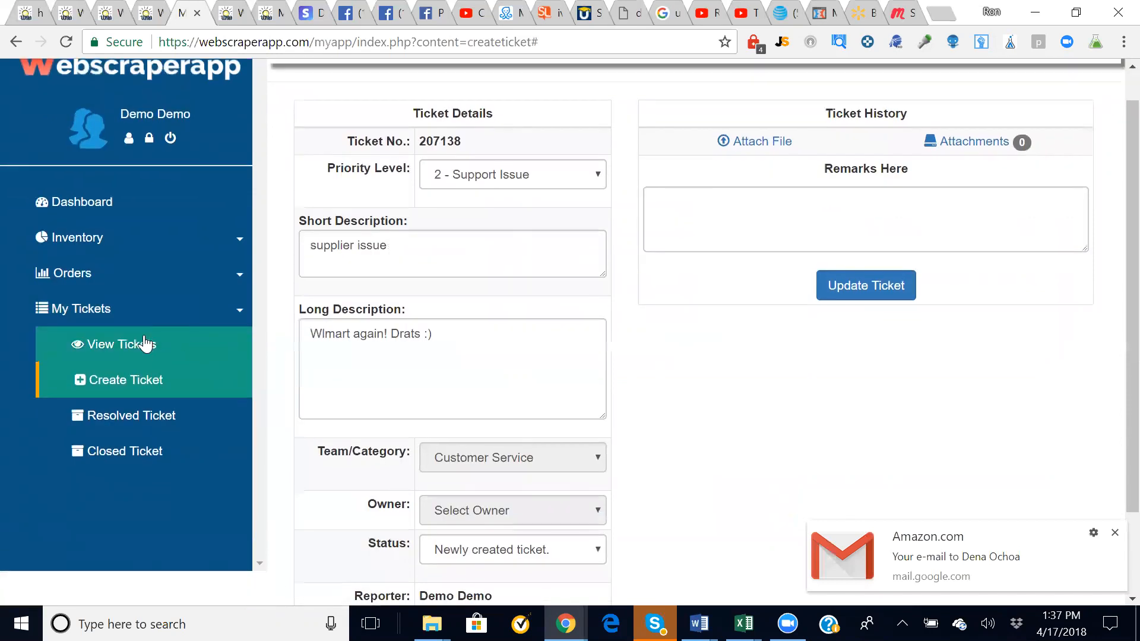
- From View Tickets, correct 'Wlmart' to 'Walmart' in the supplier issue ticket and update it
click(147, 344)
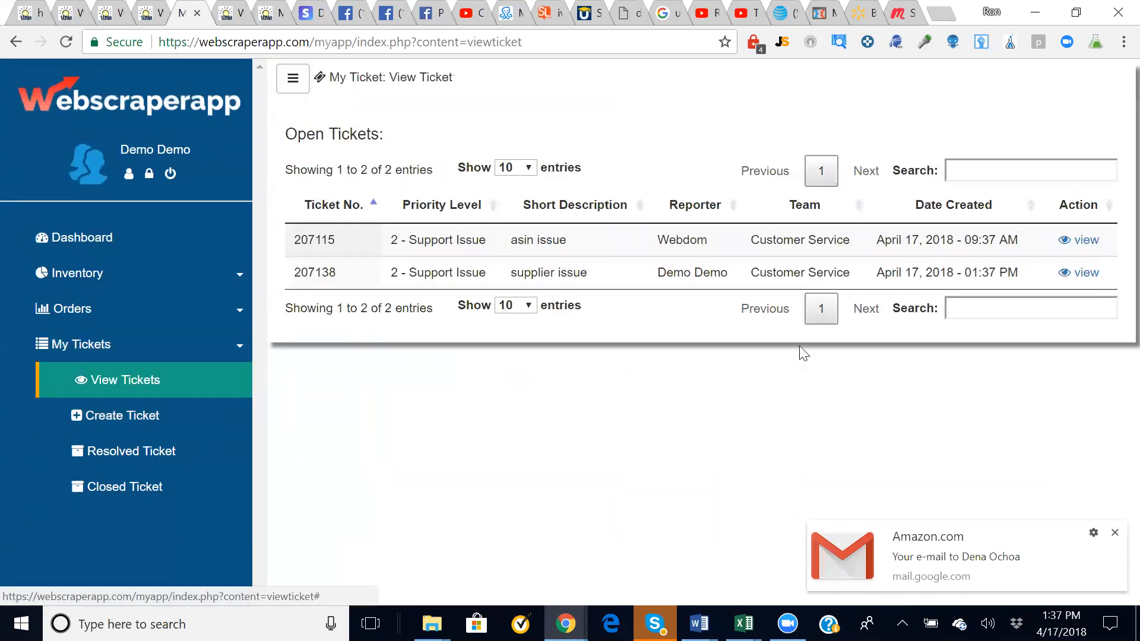
click(1072, 273)
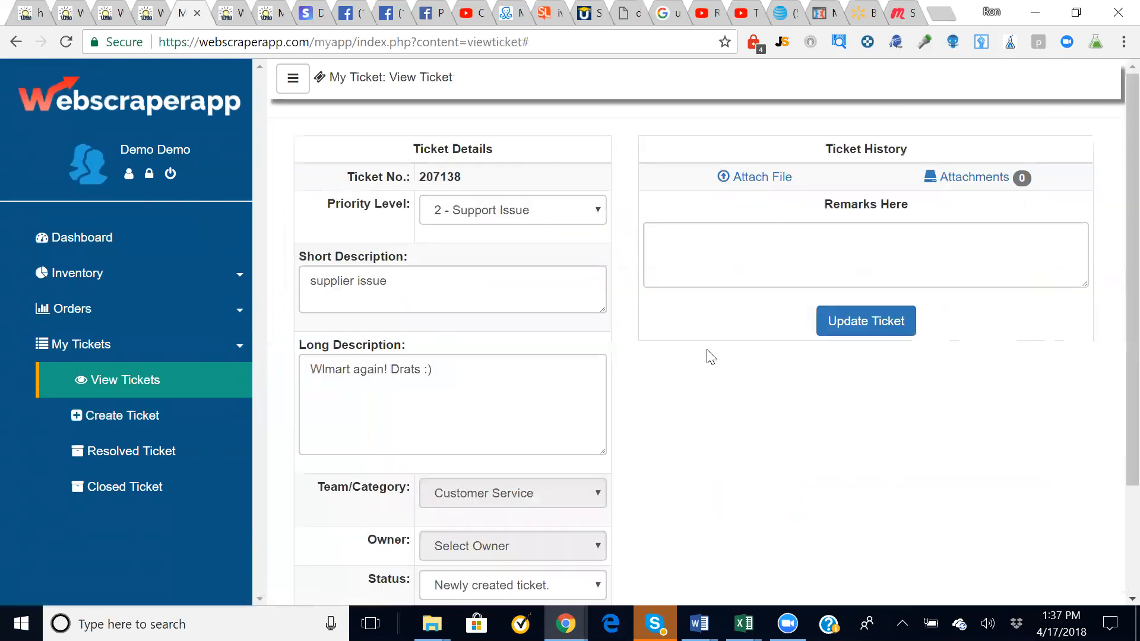
scroll(707, 356, down, 1)
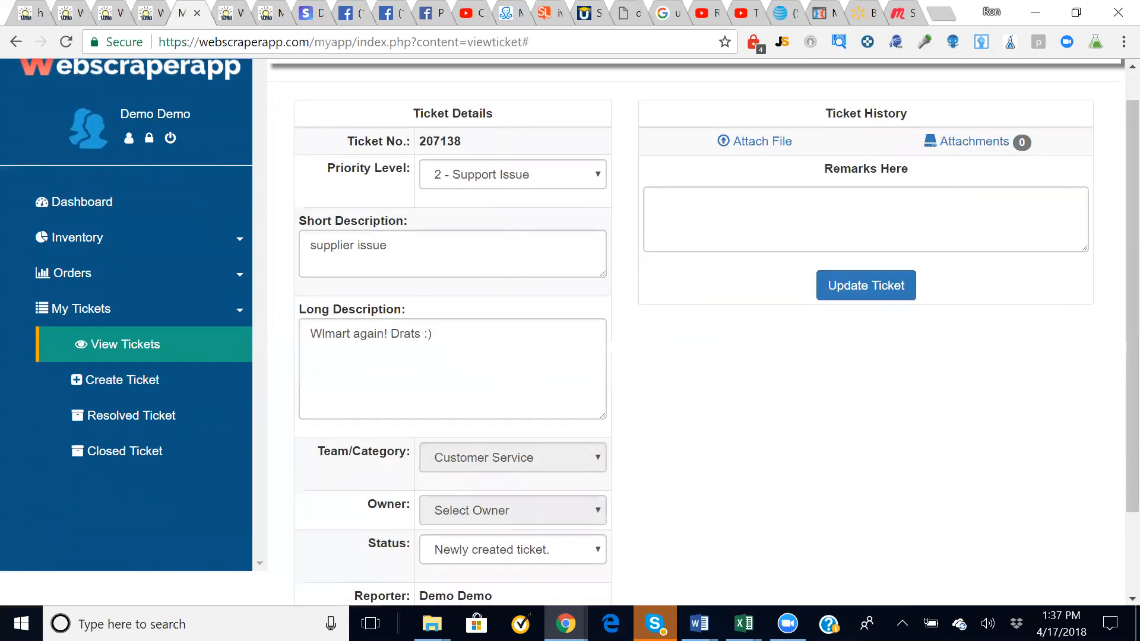
click(324, 334)
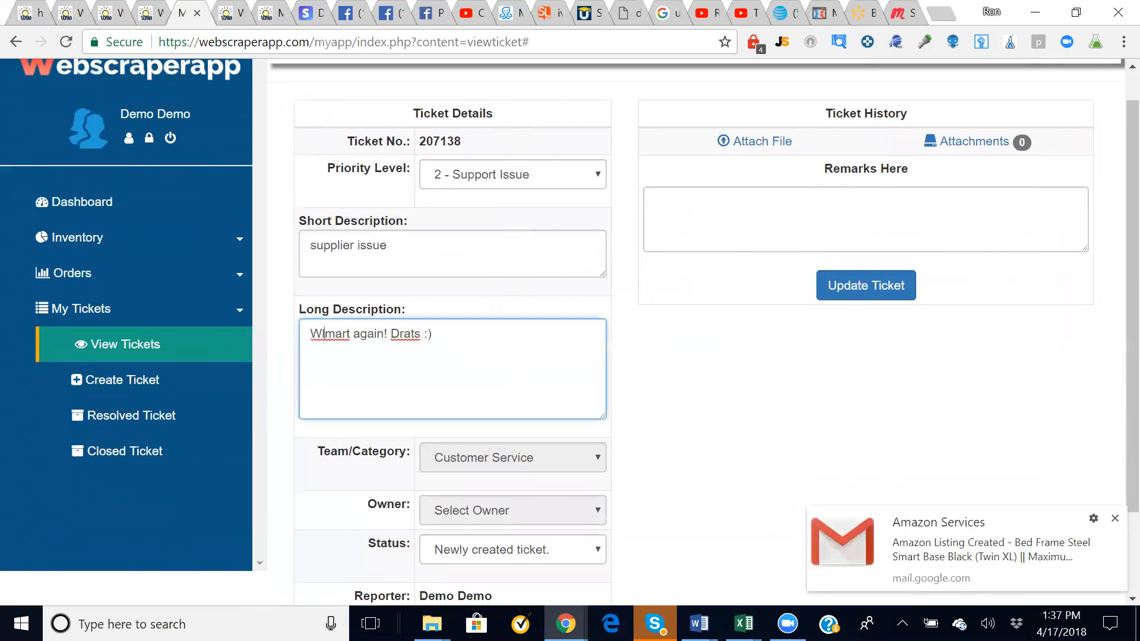
text(a)
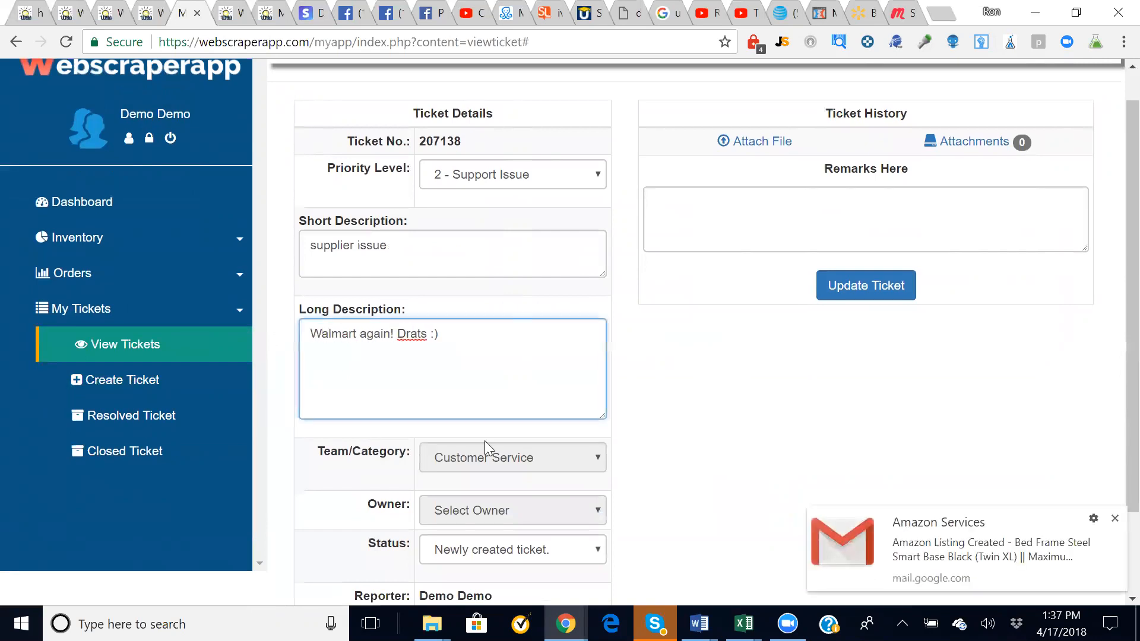
click(893, 286)
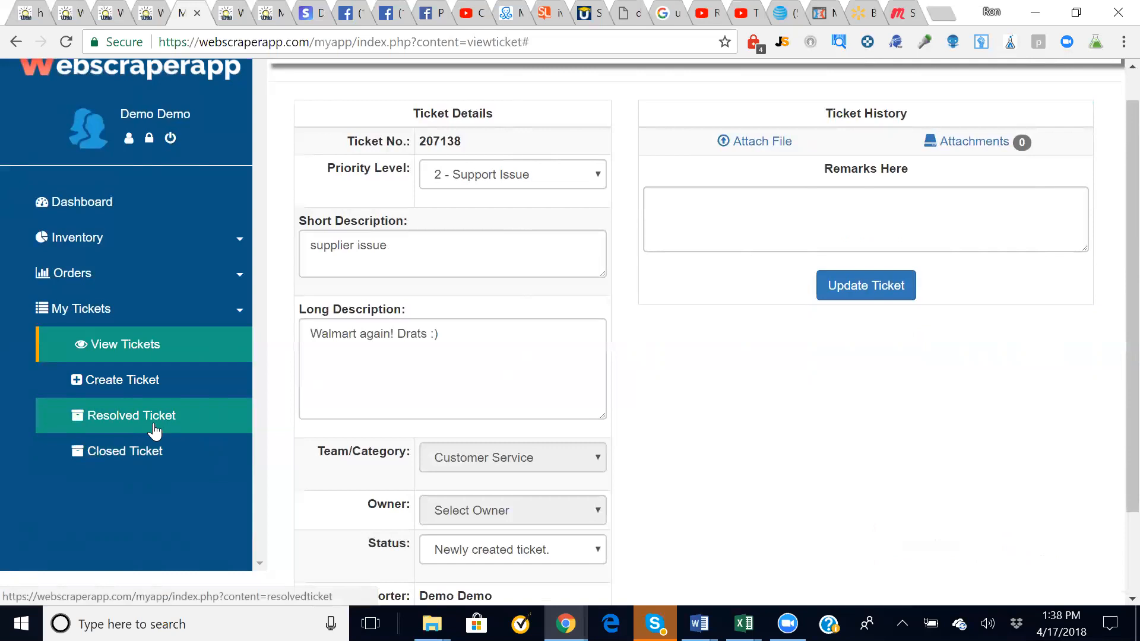
- Look over the Closed Tickets list, then go back to the Dashboard
click(112, 463)
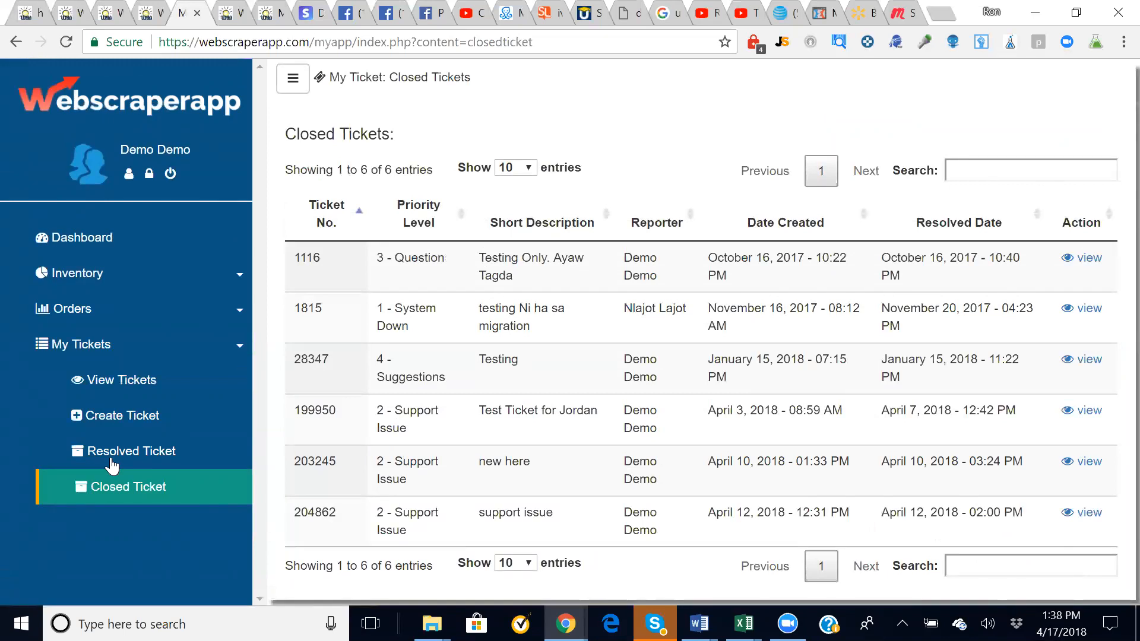
click(99, 238)
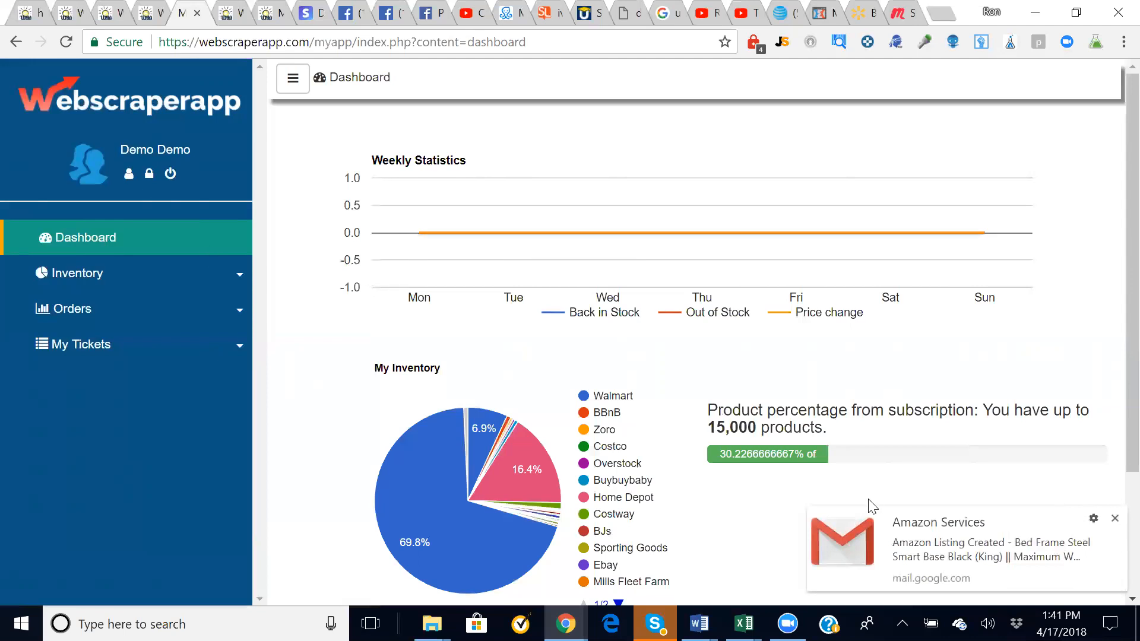
- Close the Gmail notification and switch to the webscraperapp.com/lp1/ landing page tab
click(1114, 518)
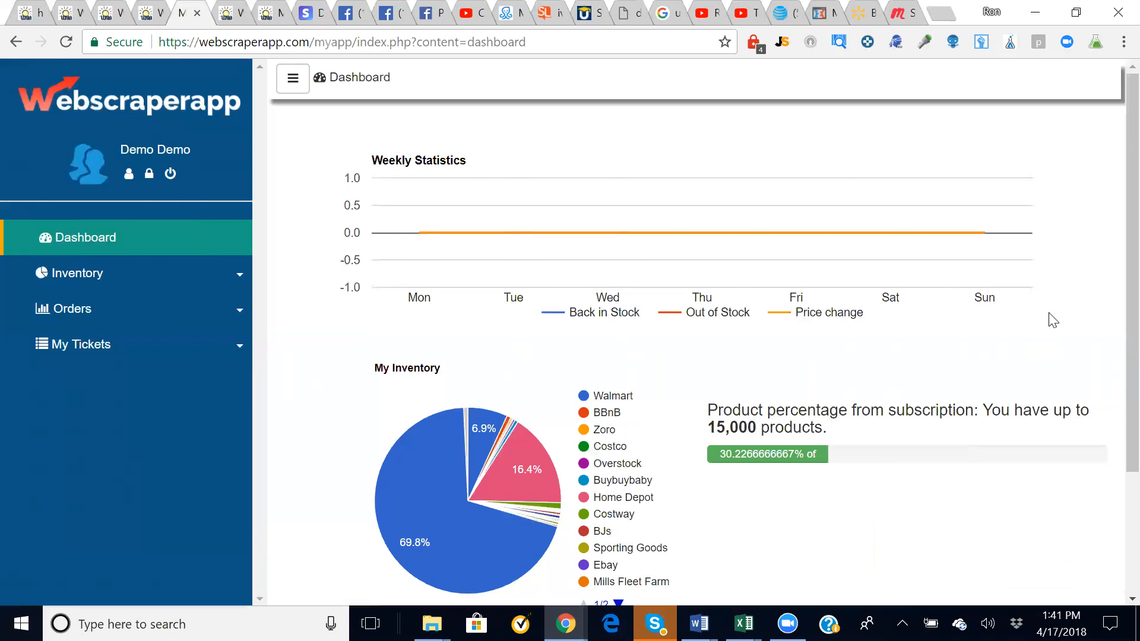
click(19, 17)
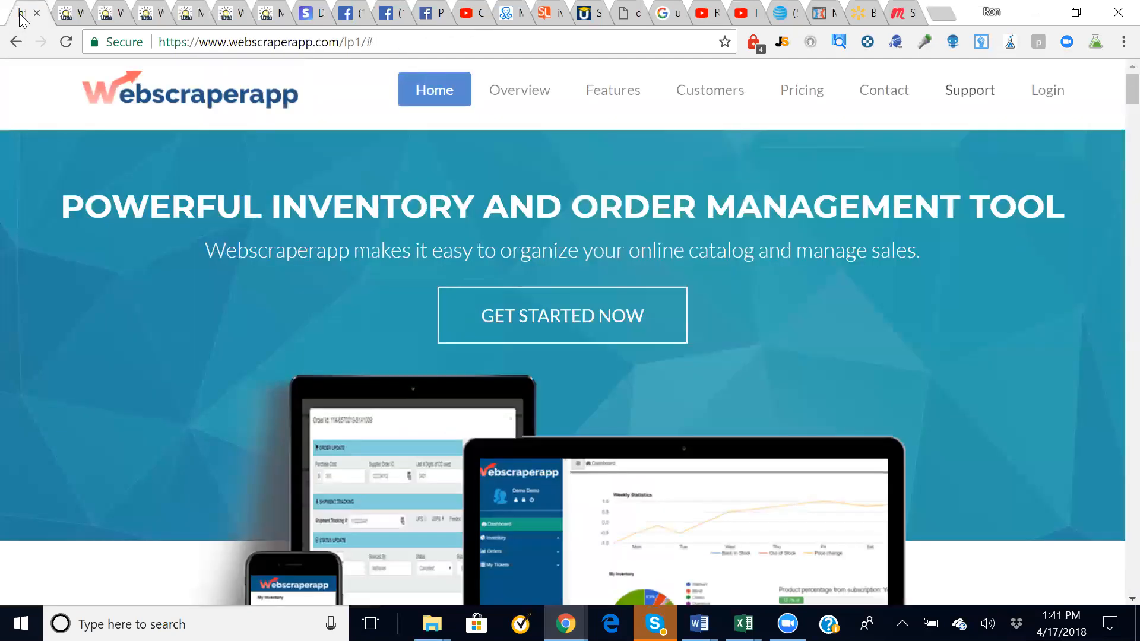
- Scroll down to the Pricing section showing Starter plans at $59, $119 and $199
key(Page_Down)
key(Page_Down)
key(Page_Down)
key(Page_Down)
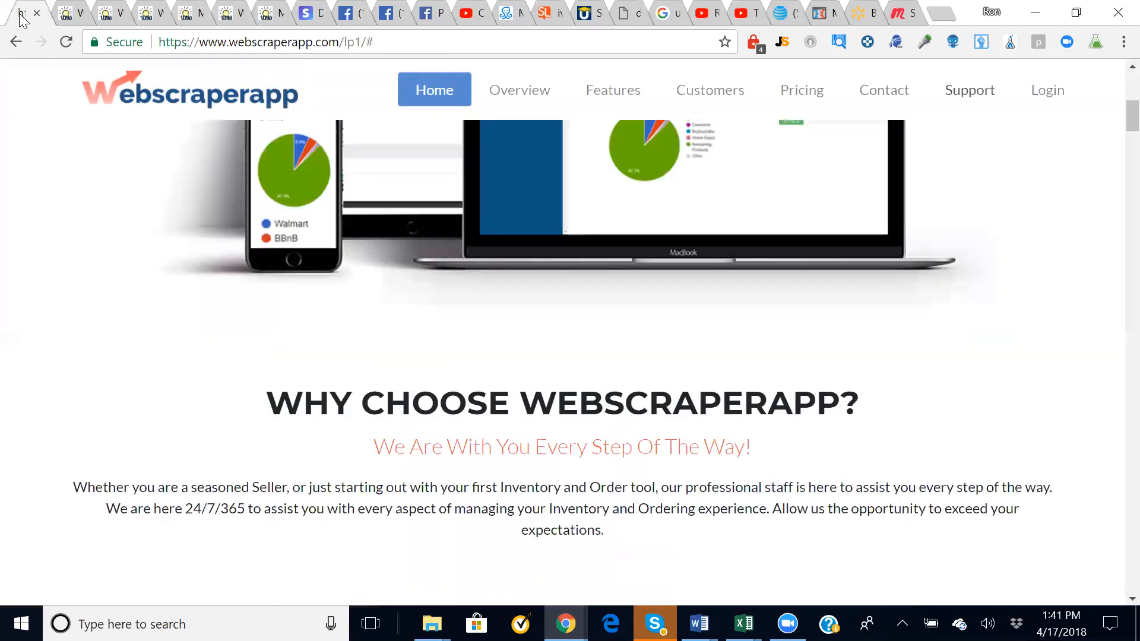
key(Page_Down)
key(Page_Down)
key(Page_Down)
key(Page_Down)
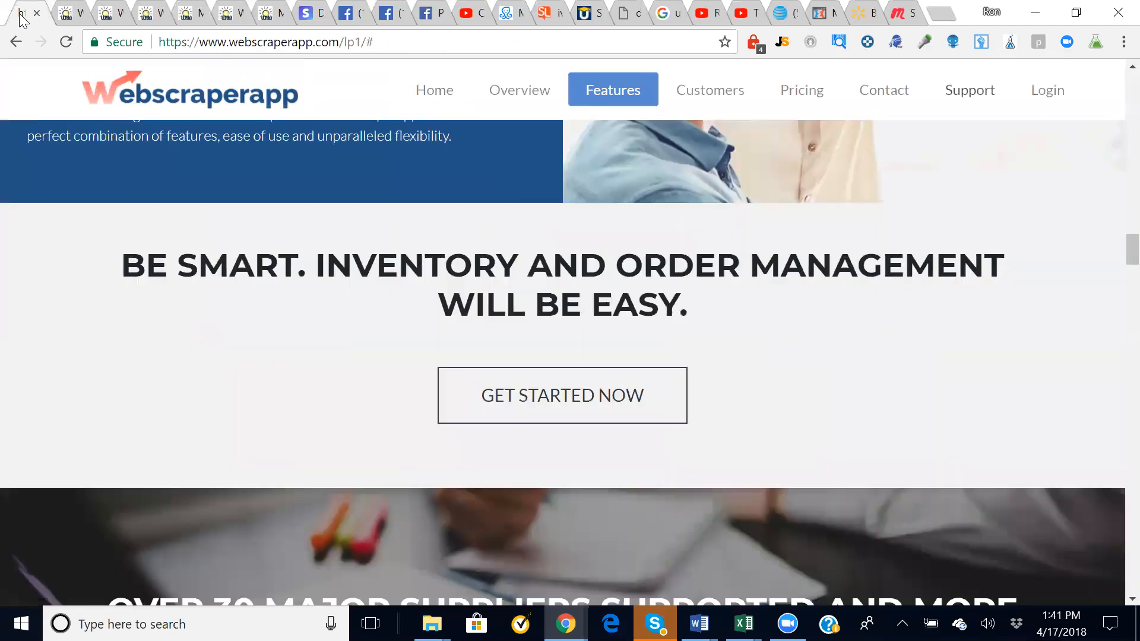
key(Page_Down)
key(Page_Down)
key(Page_Down)
key(Page_Down)
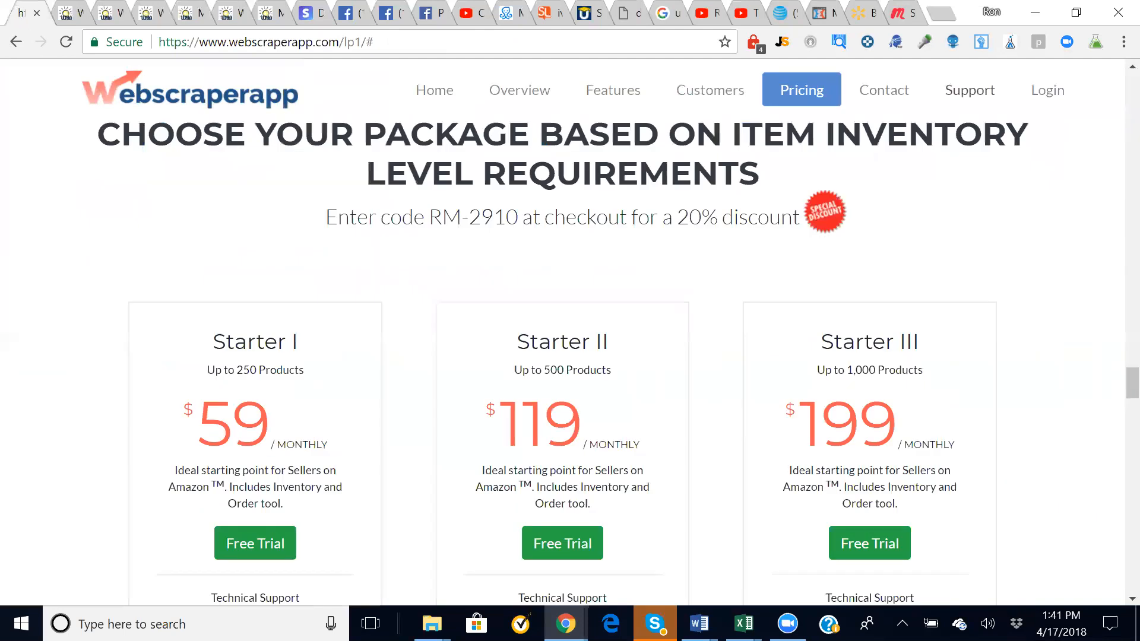
- Highlight discount code RM-2910 and close the new-mail notification
drag(428, 217, 522, 217)
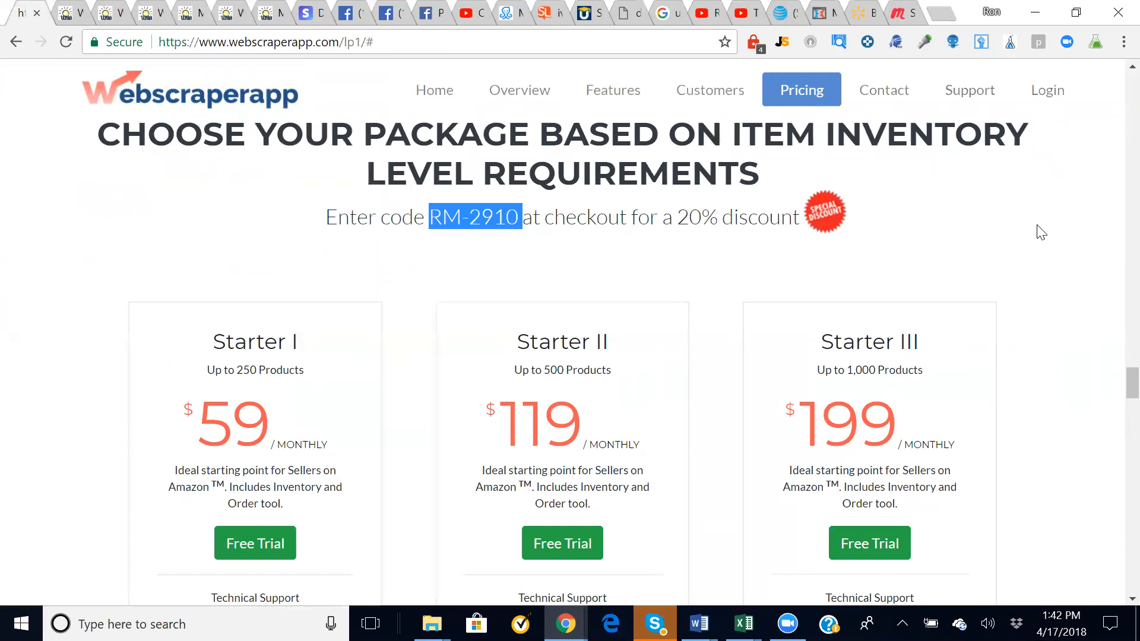
click(855, 67)
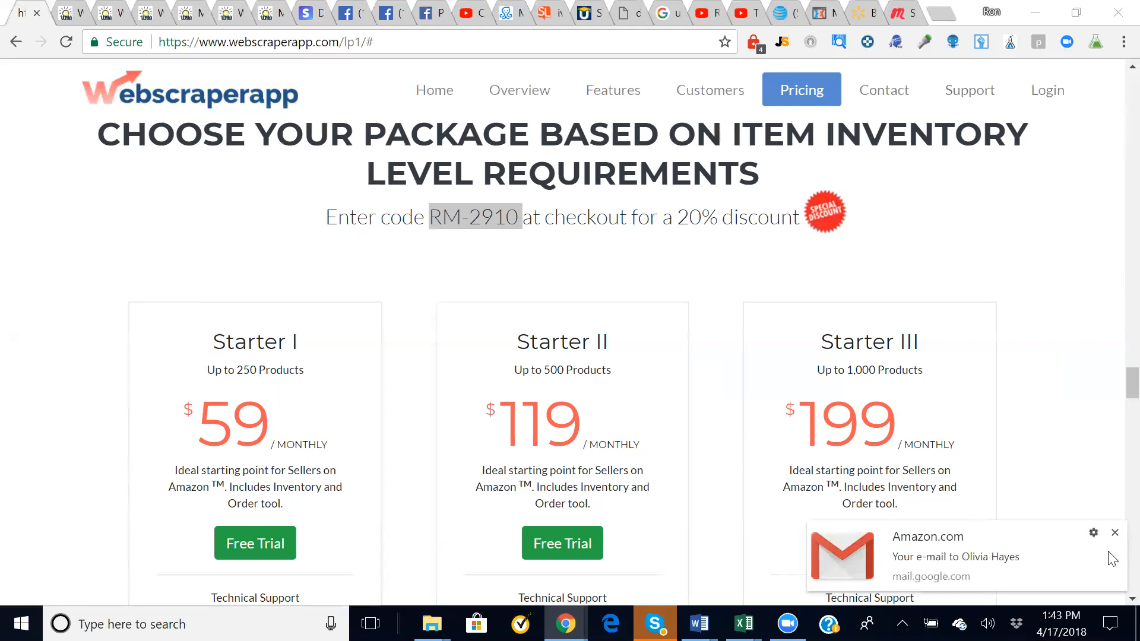
click(1114, 533)
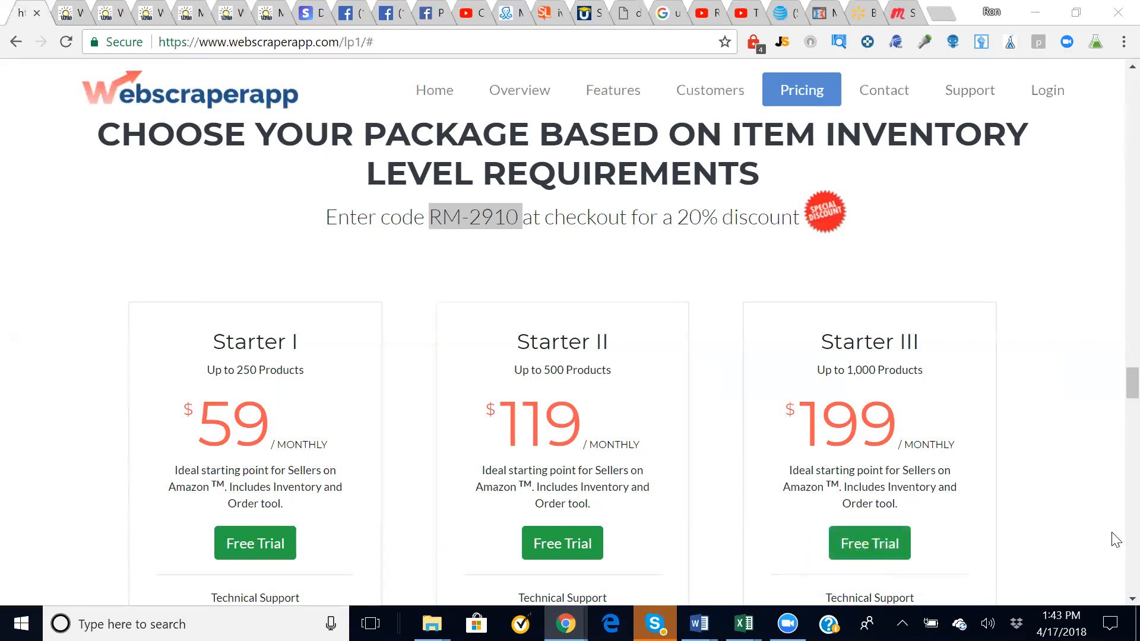